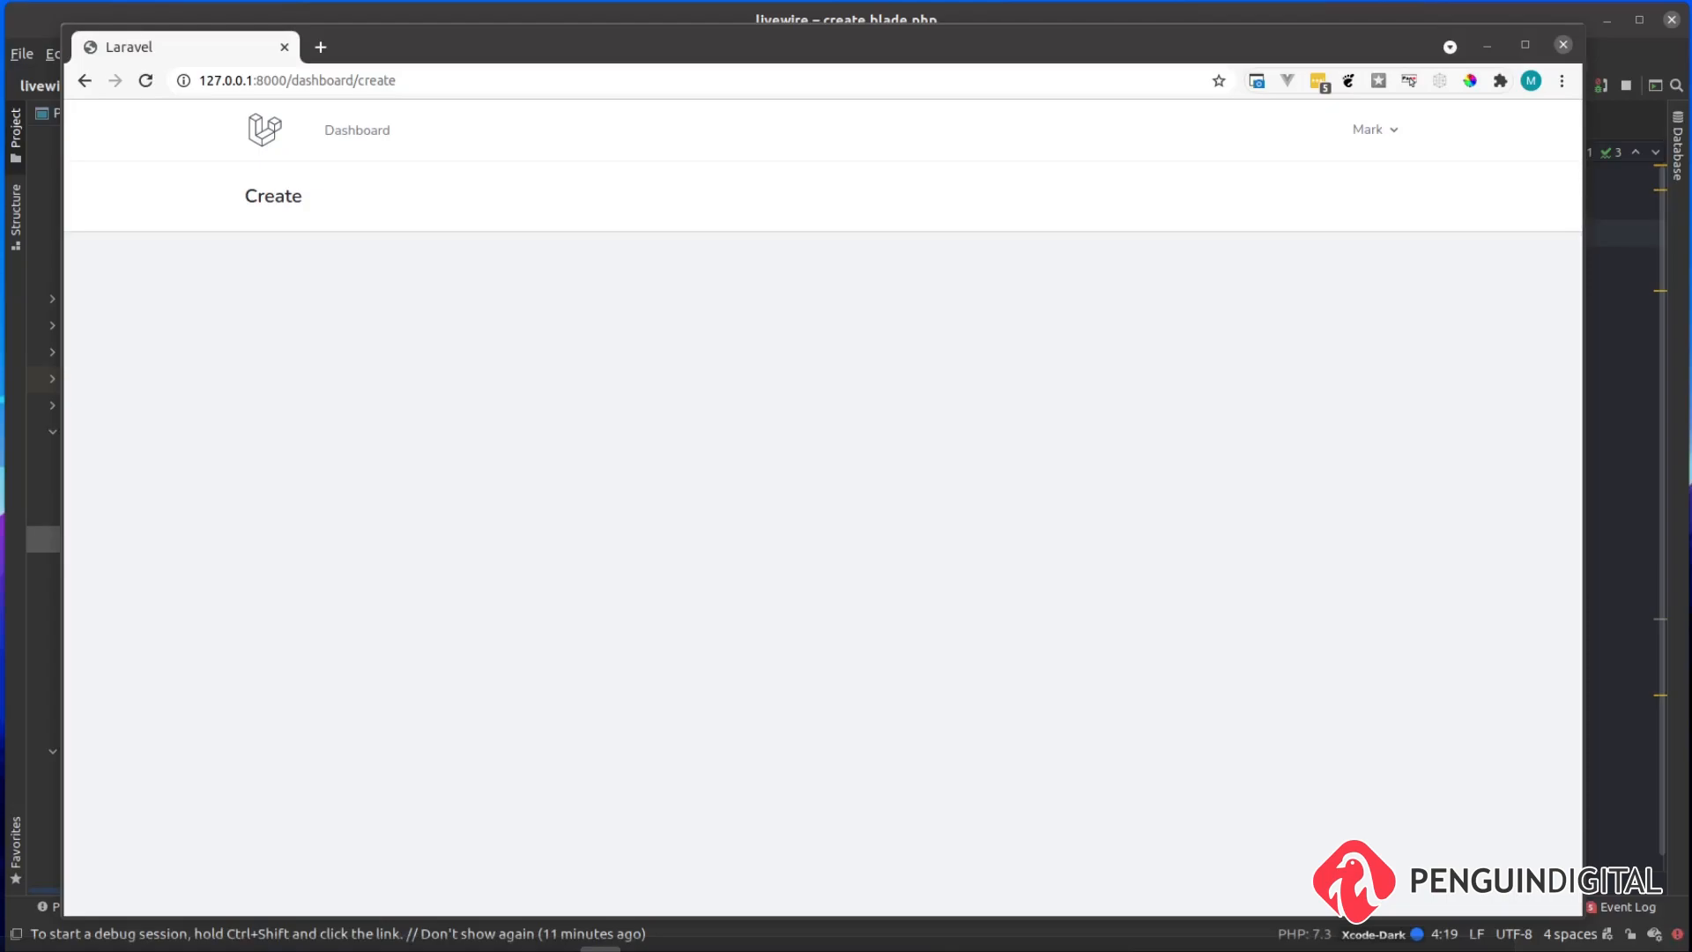
Run php artisan livewire:make UserForm in the terminal to generate the component.
key(alt+Tab)
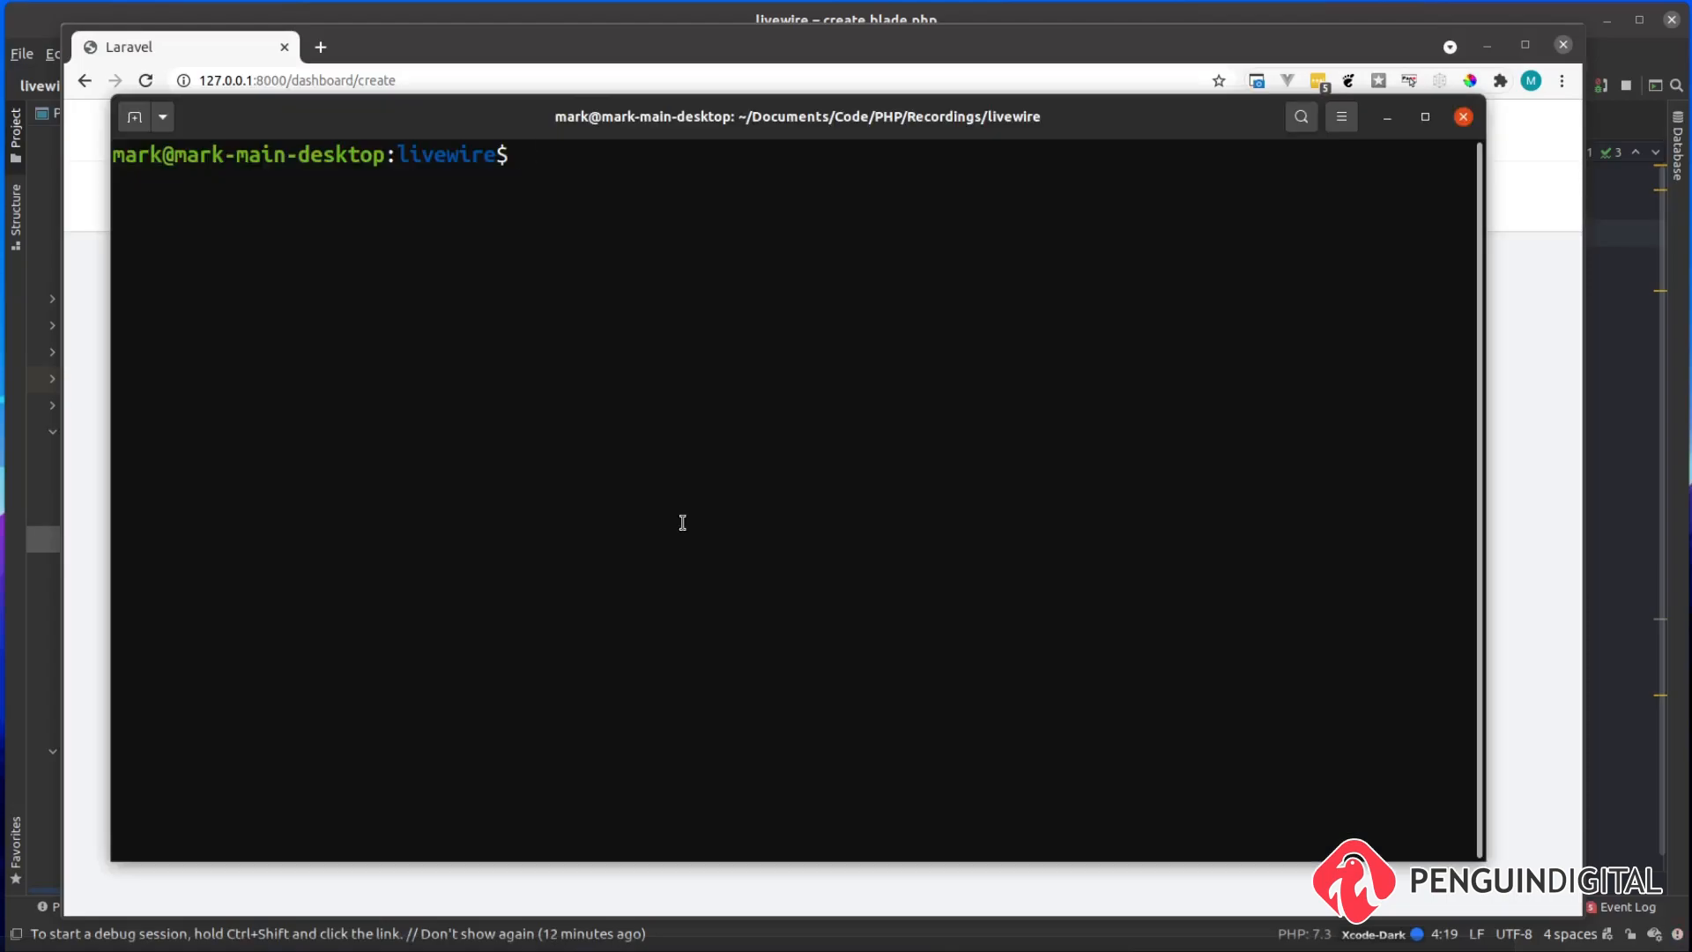
text(php artisan)
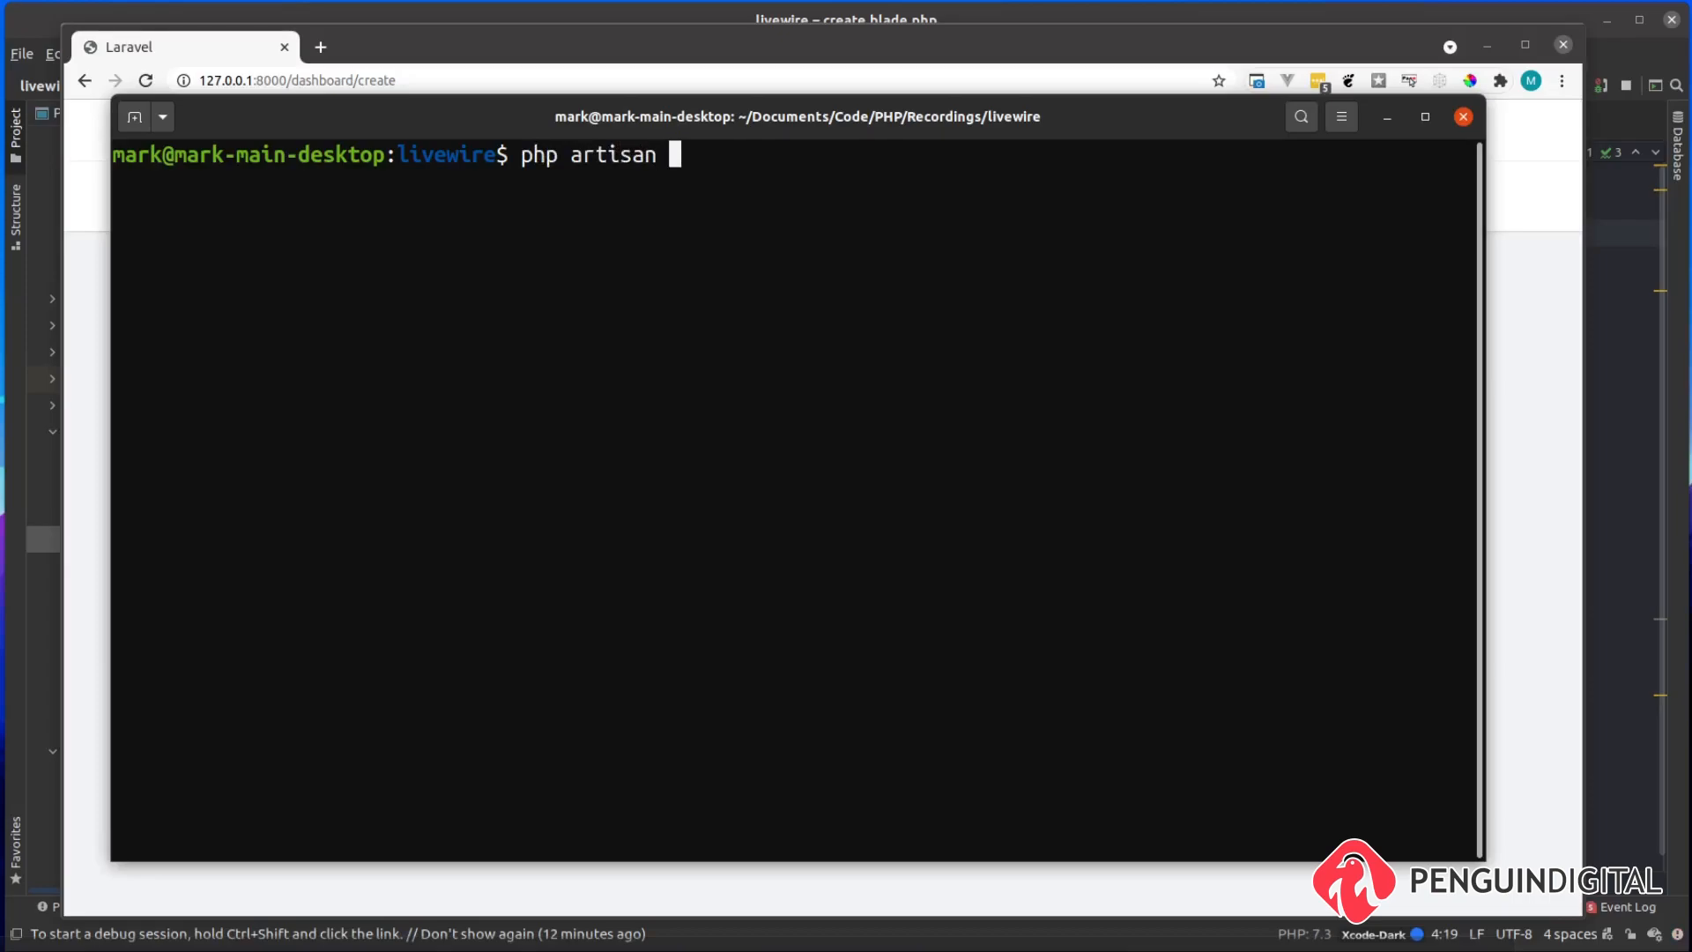
text( livewire:make )
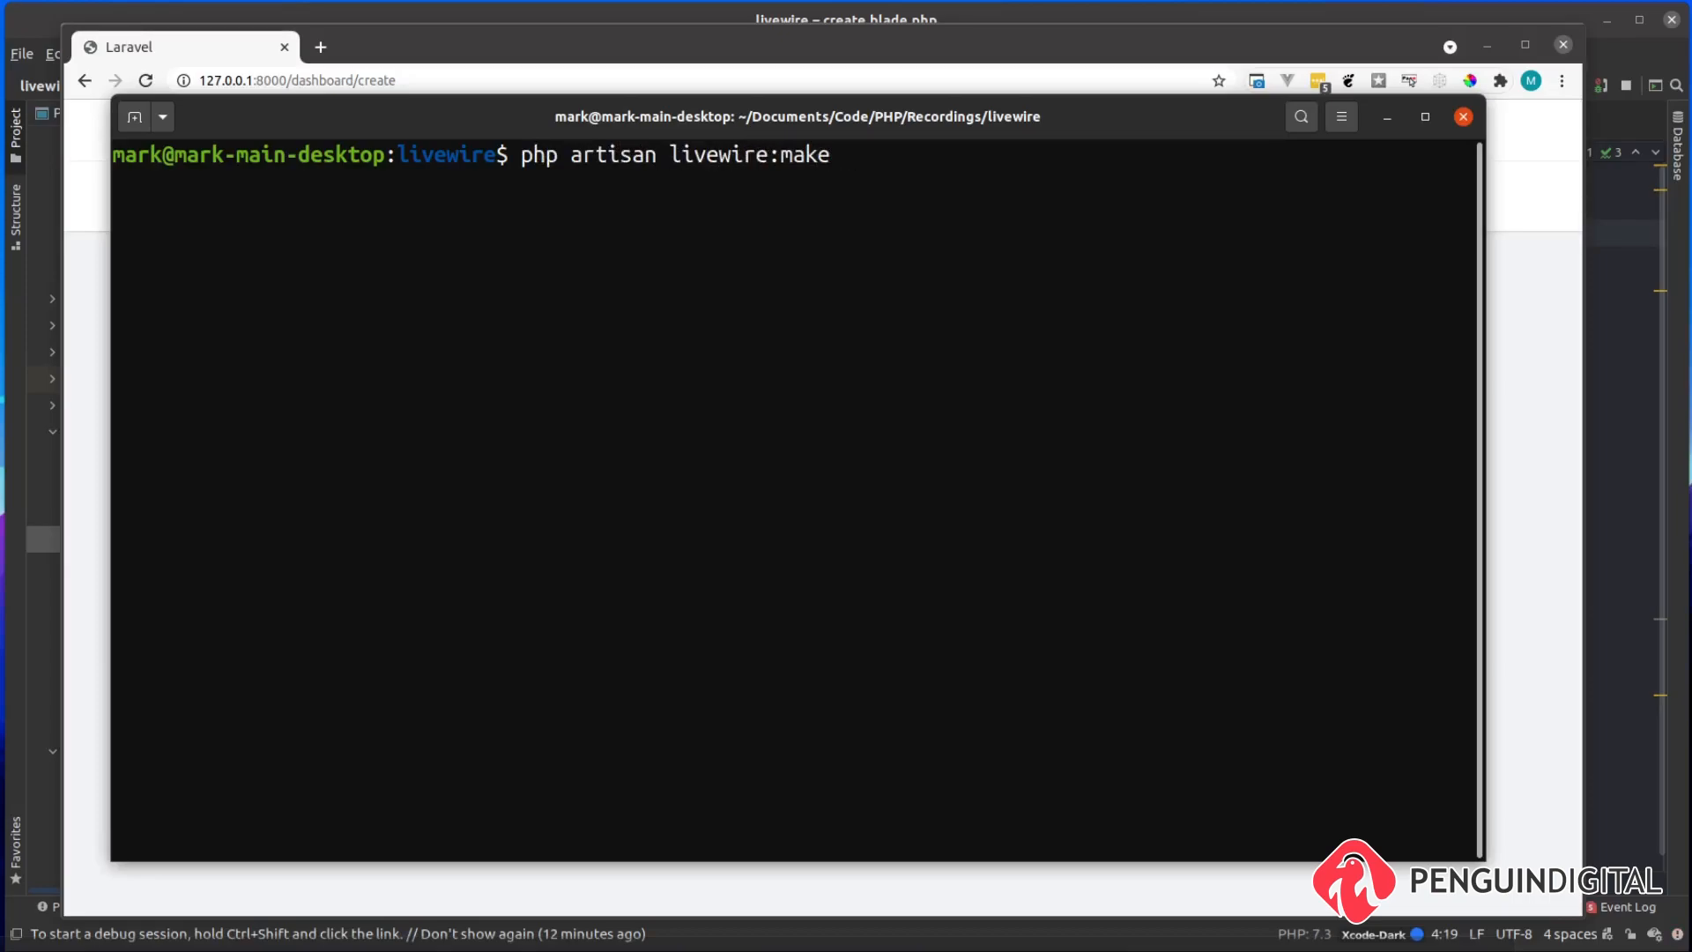
text(UserForm)
key(Return)
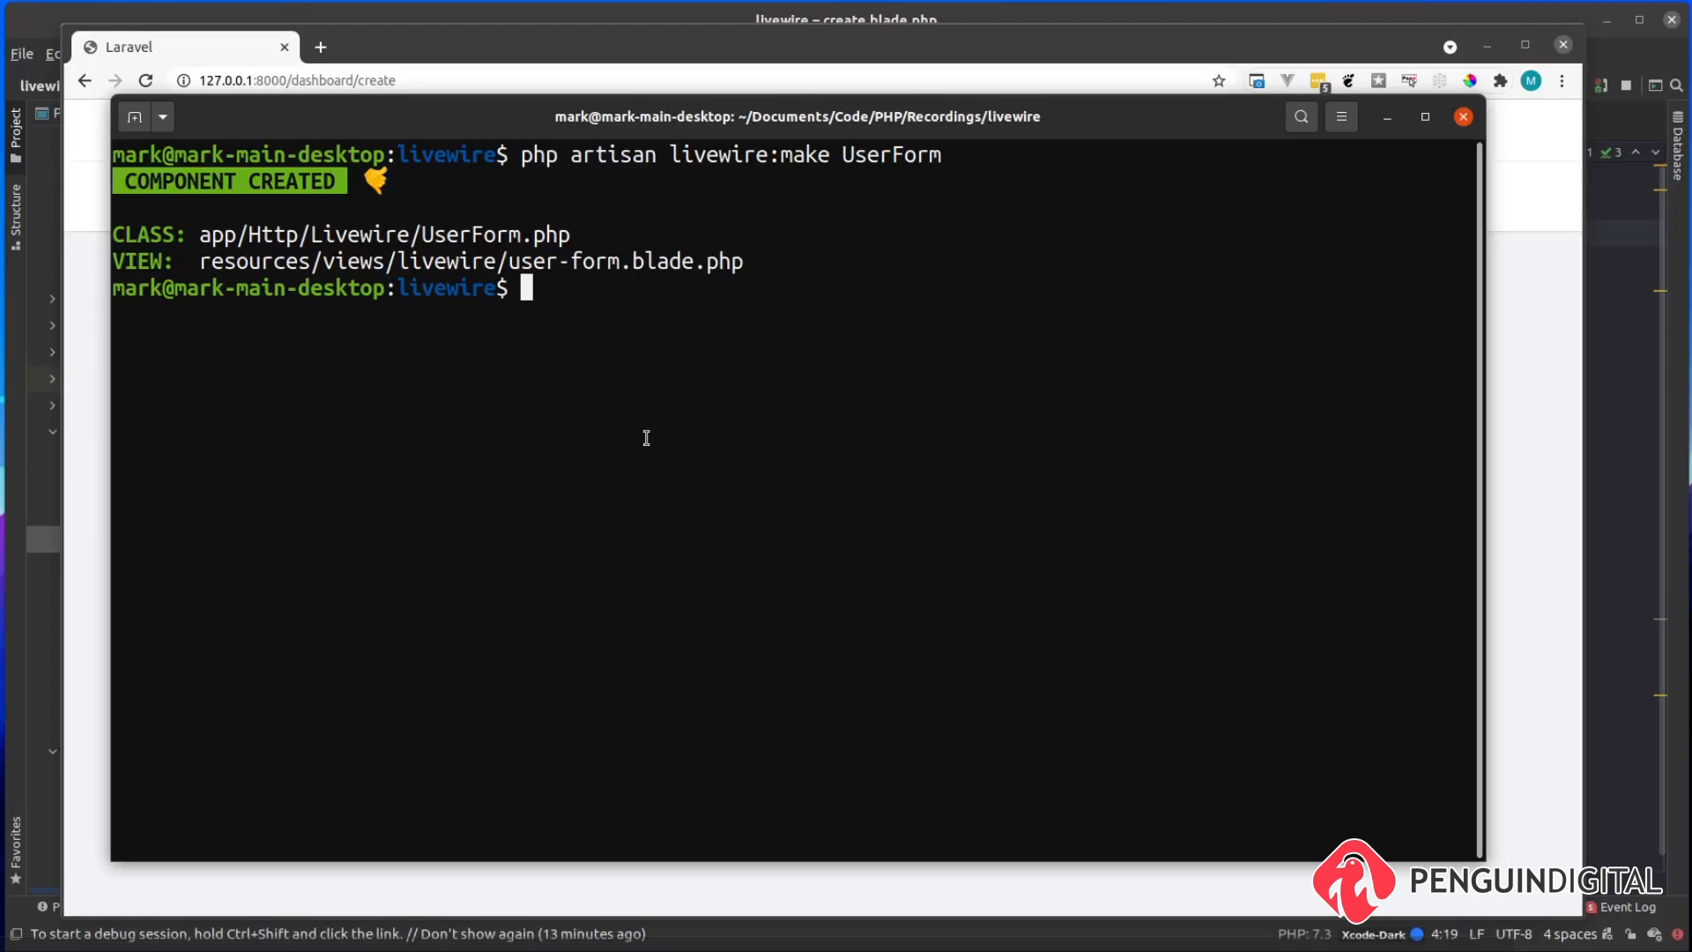
Add <livewire:user-form /> inside the card div of create.blade.php and check the page in the browser.
key(alt+Tab)
click(70, 435)
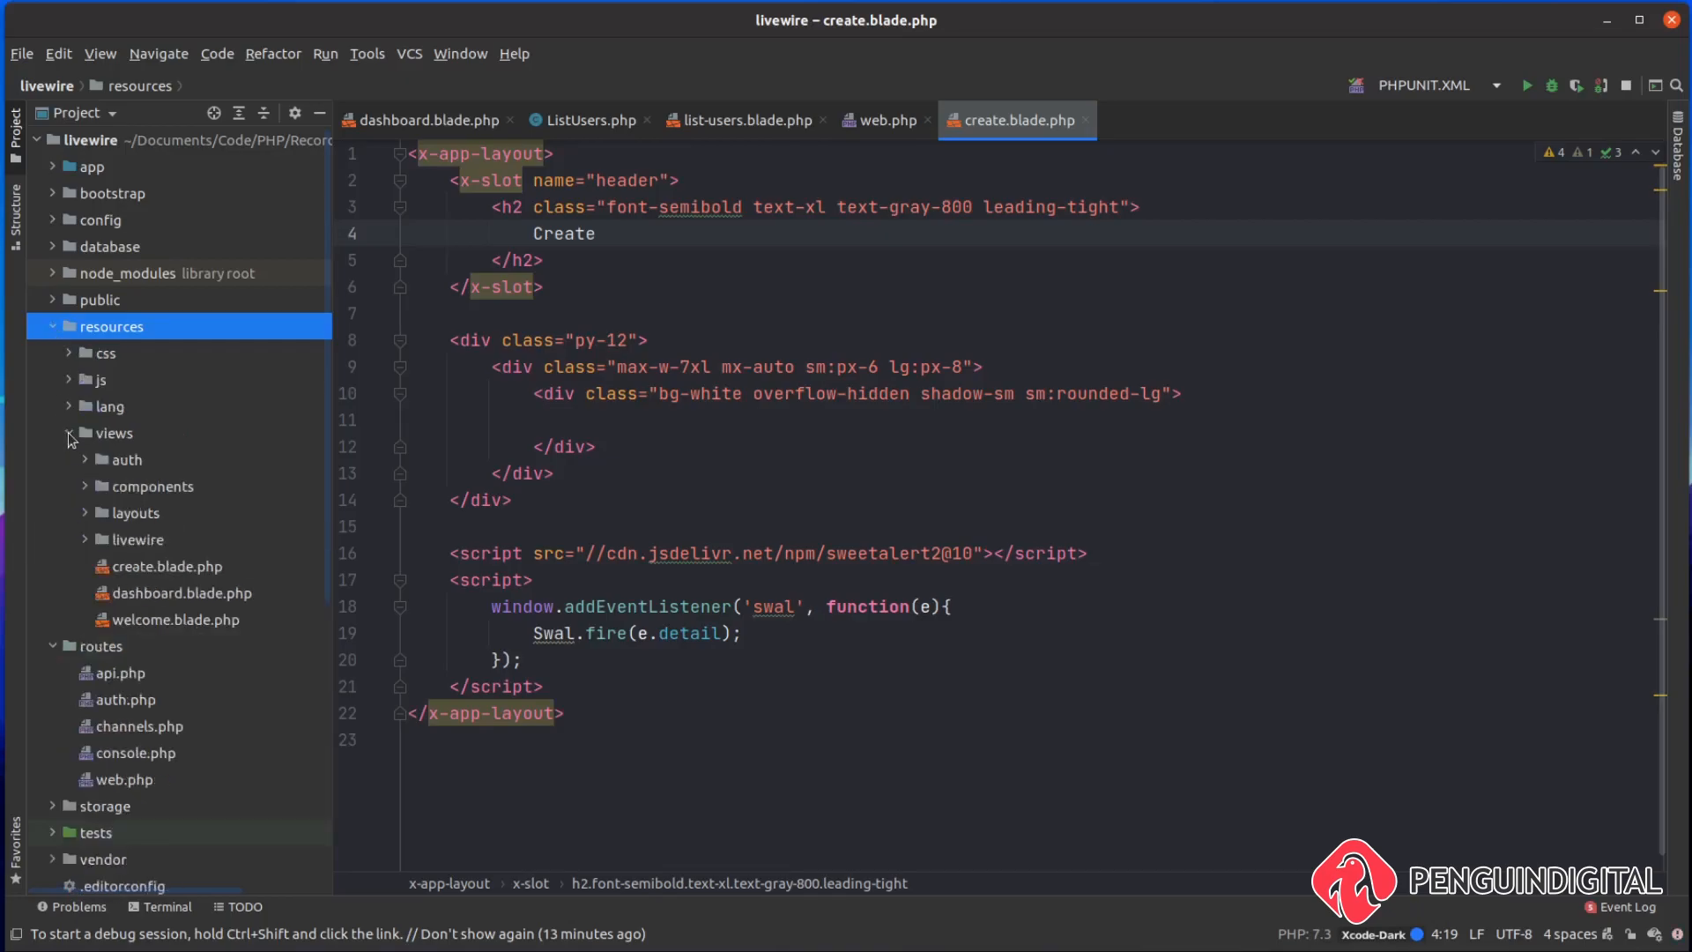
click(87, 540)
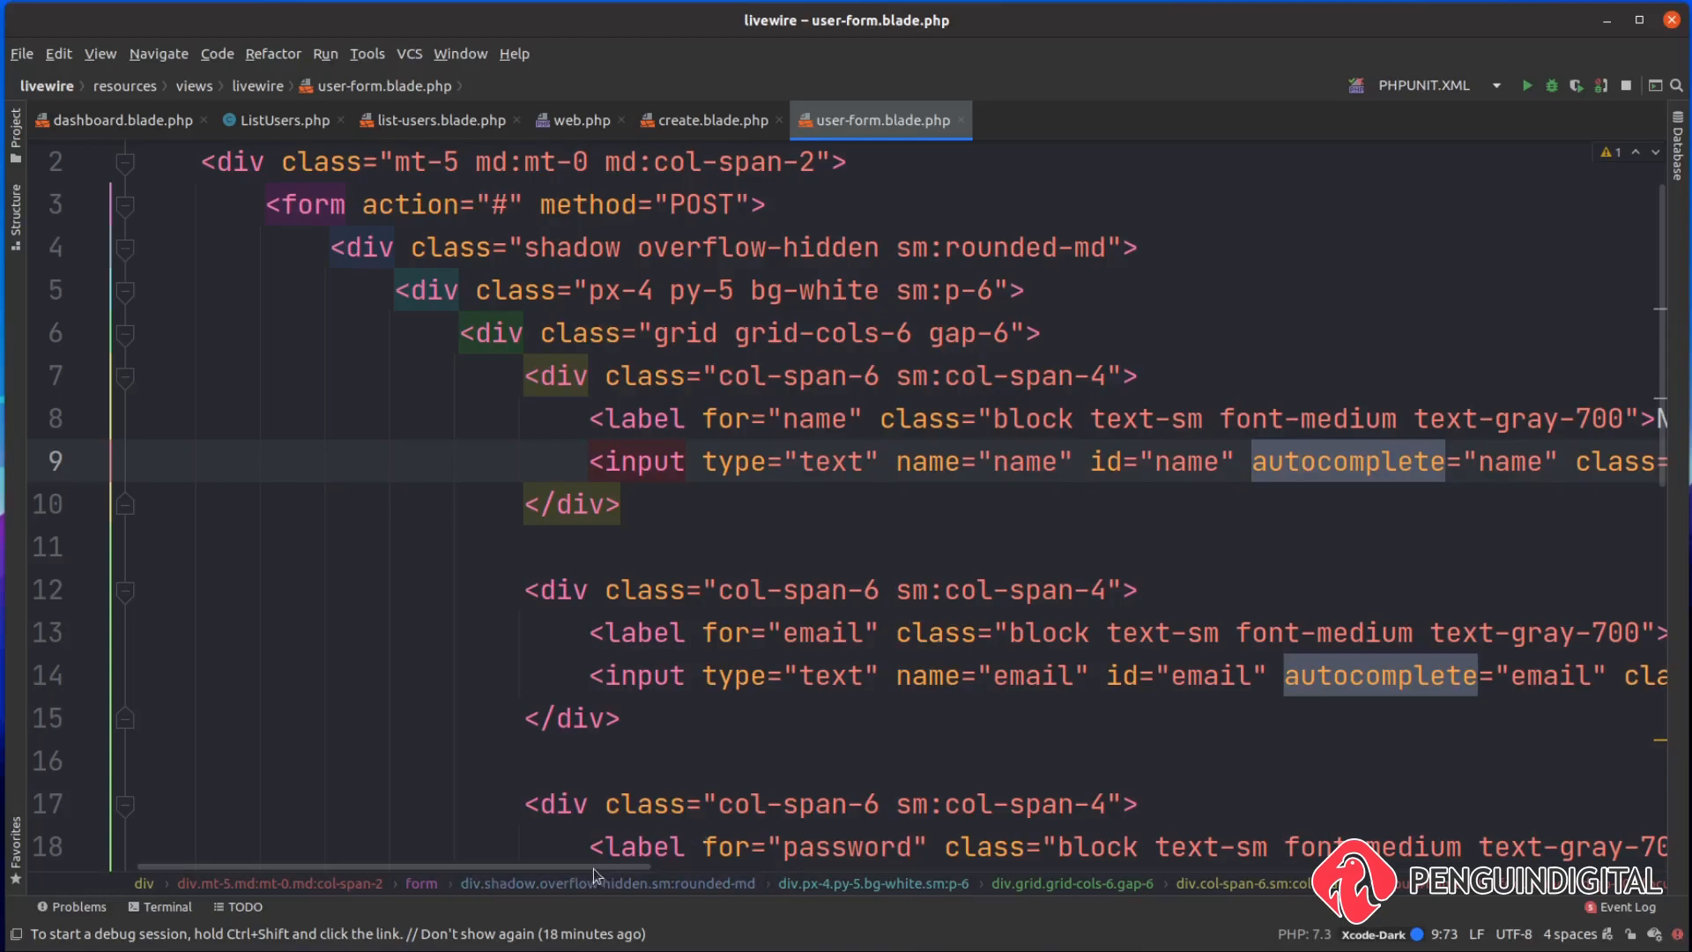
drag(593, 869, 734, 874)
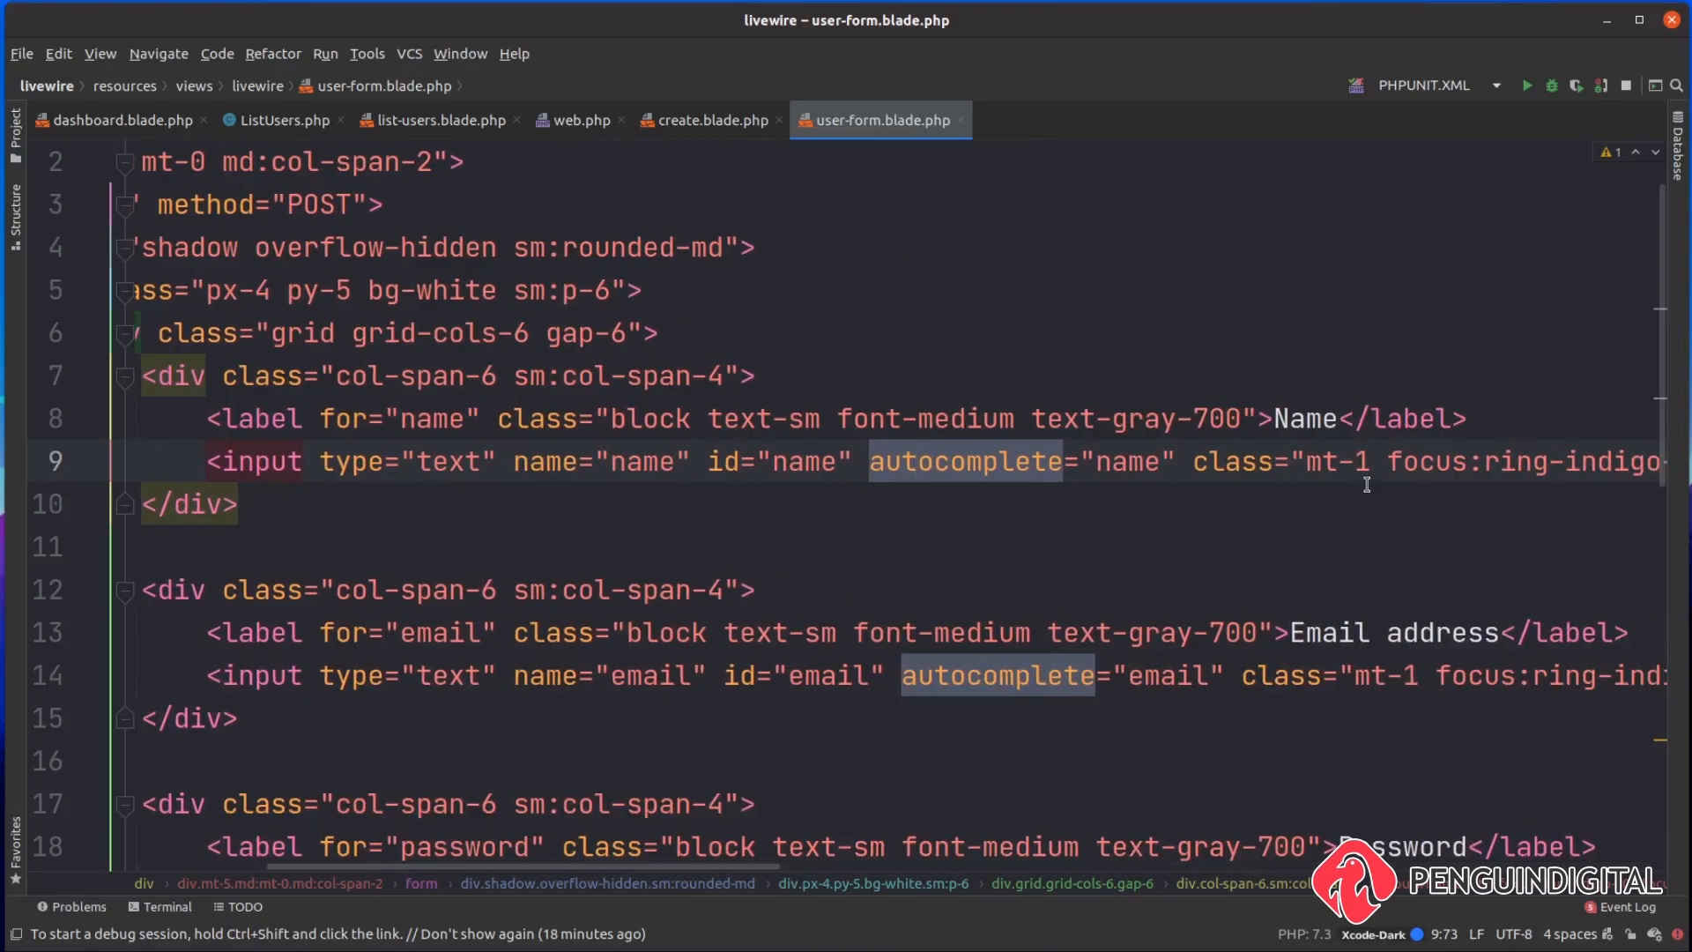
scroll(1313, 420, down, 3)
scroll(1313, 421, down, 3)
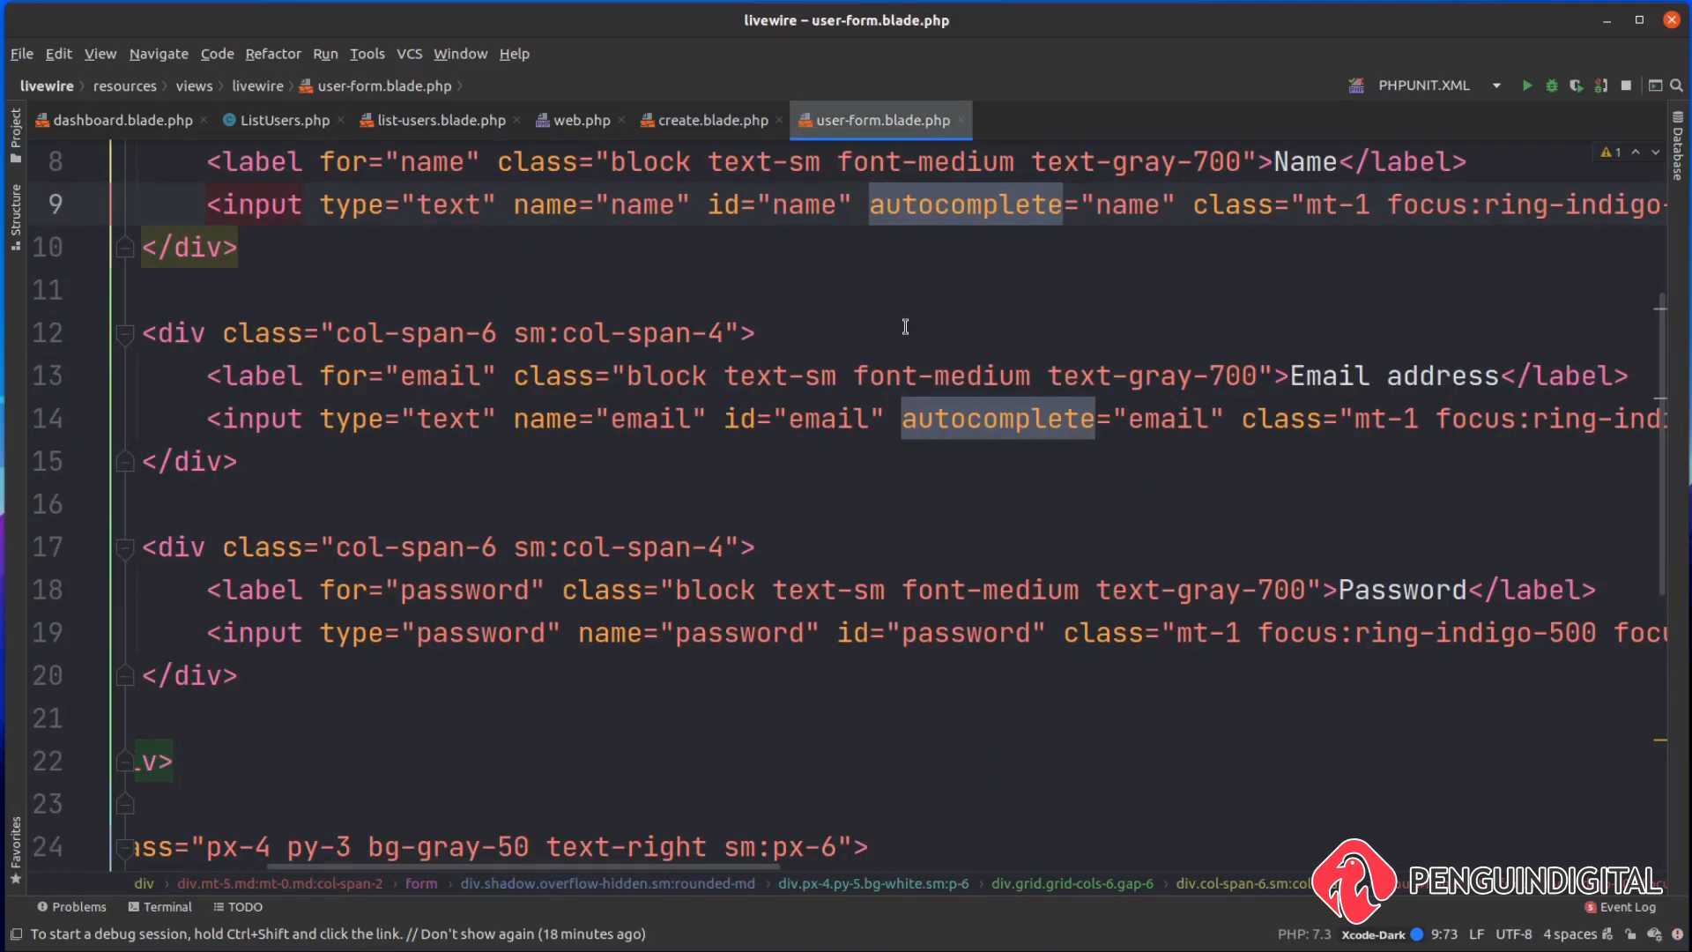
click(712, 119)
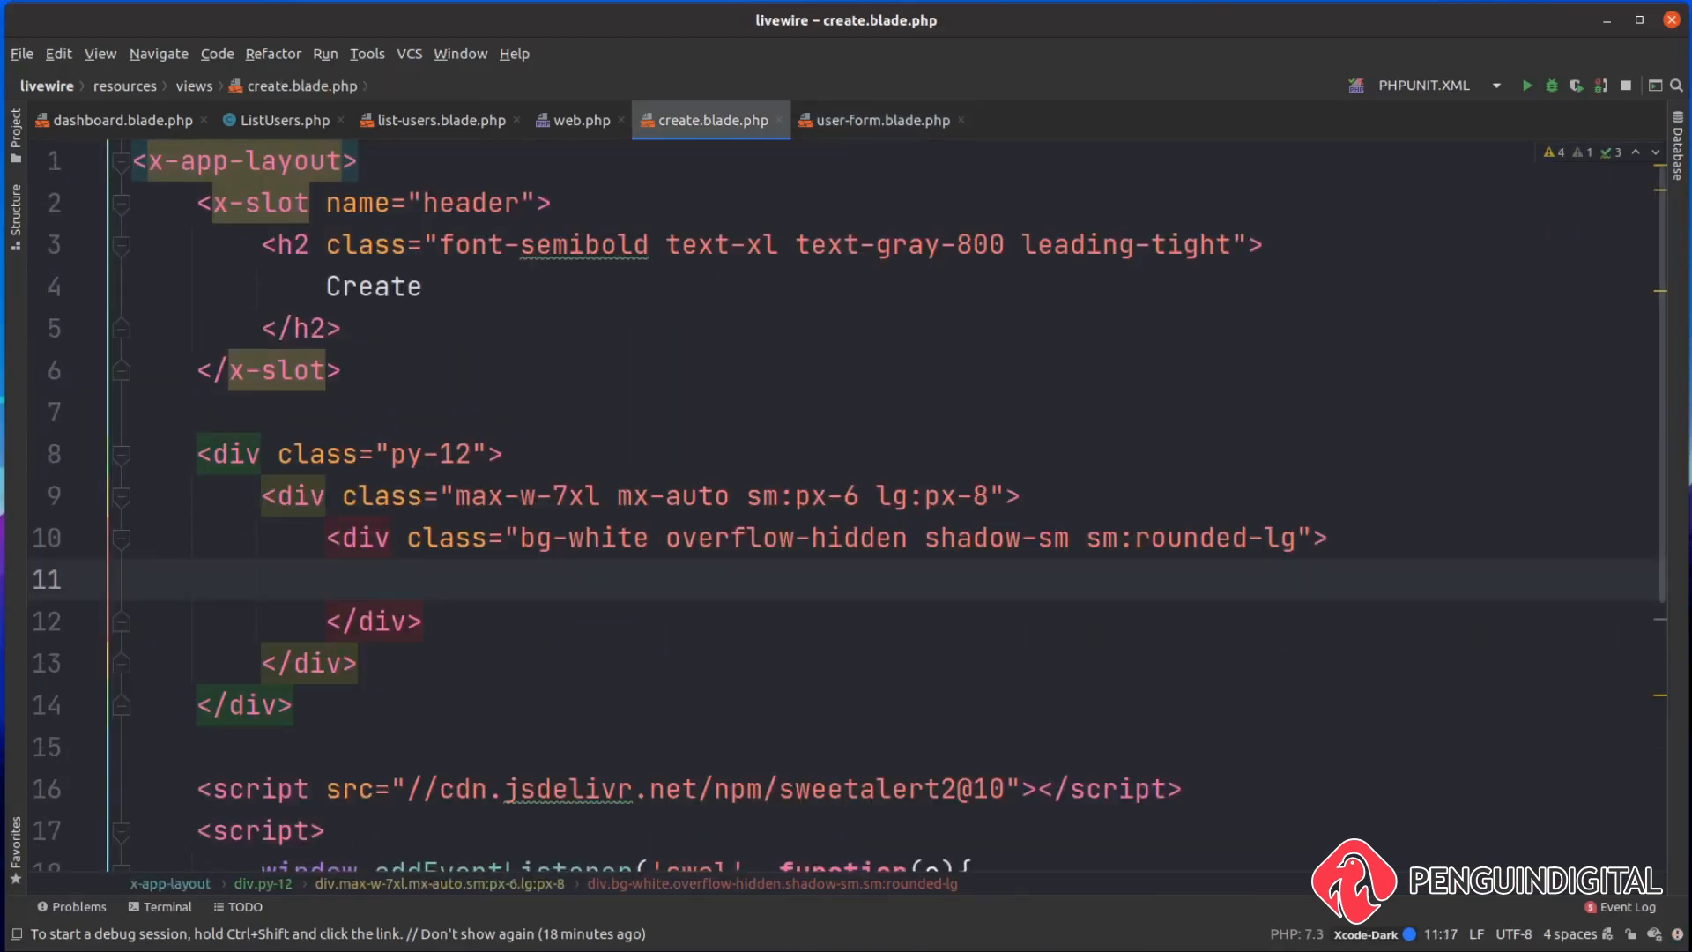
text(<livewire:)
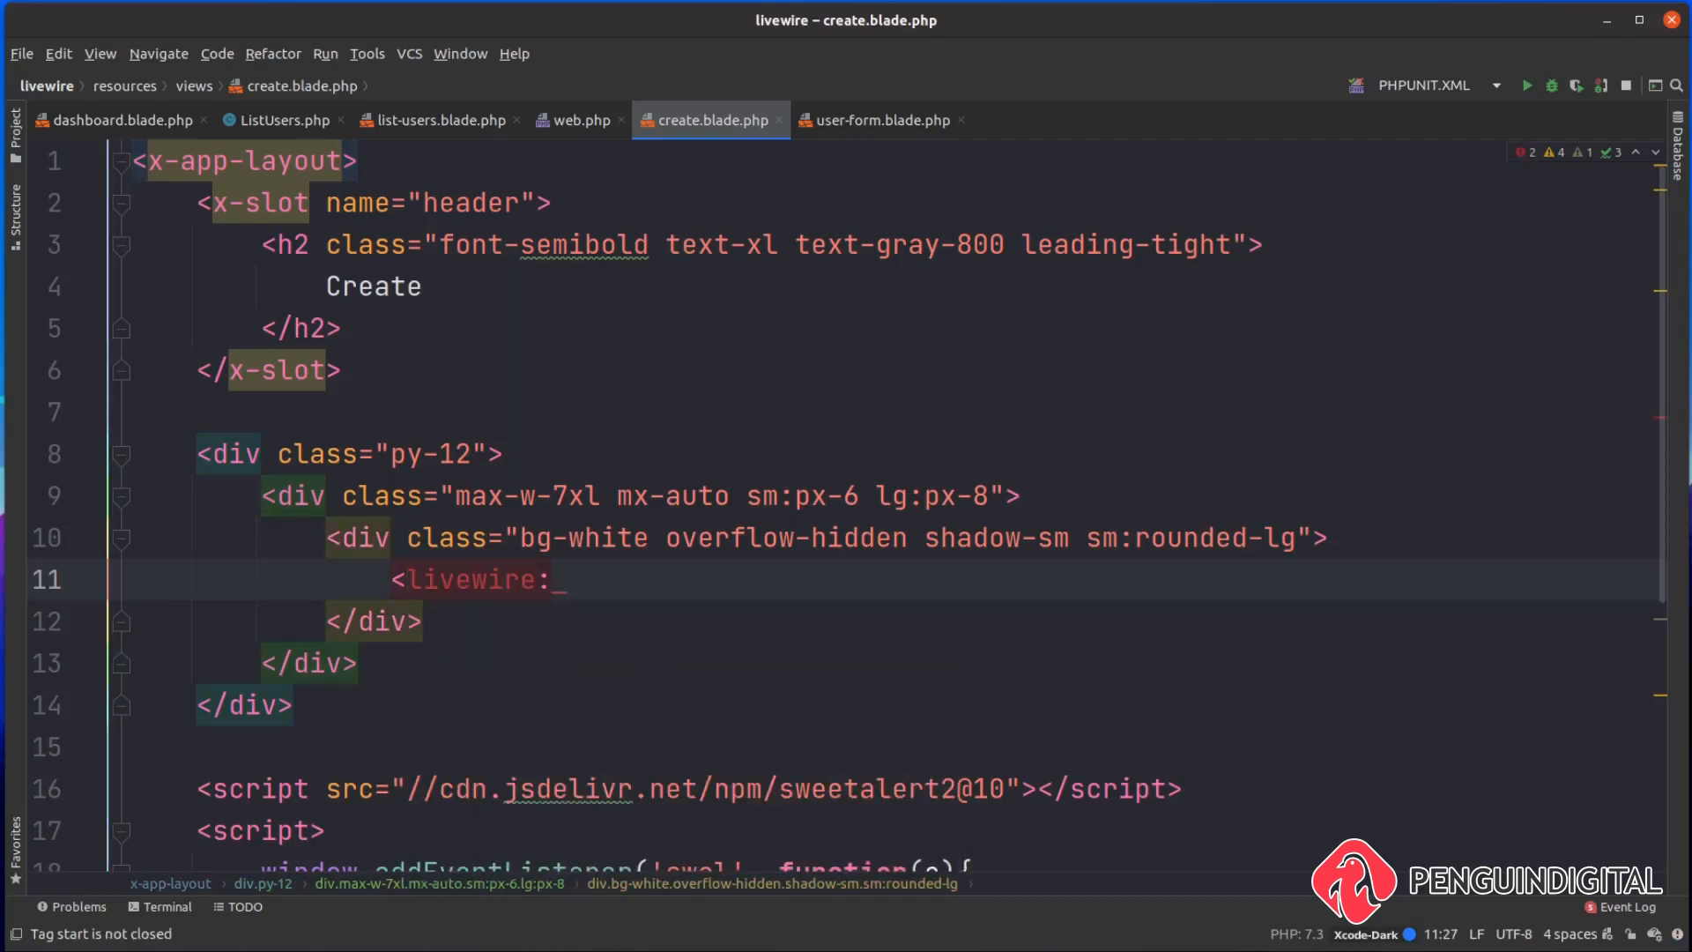
text(user-form />)
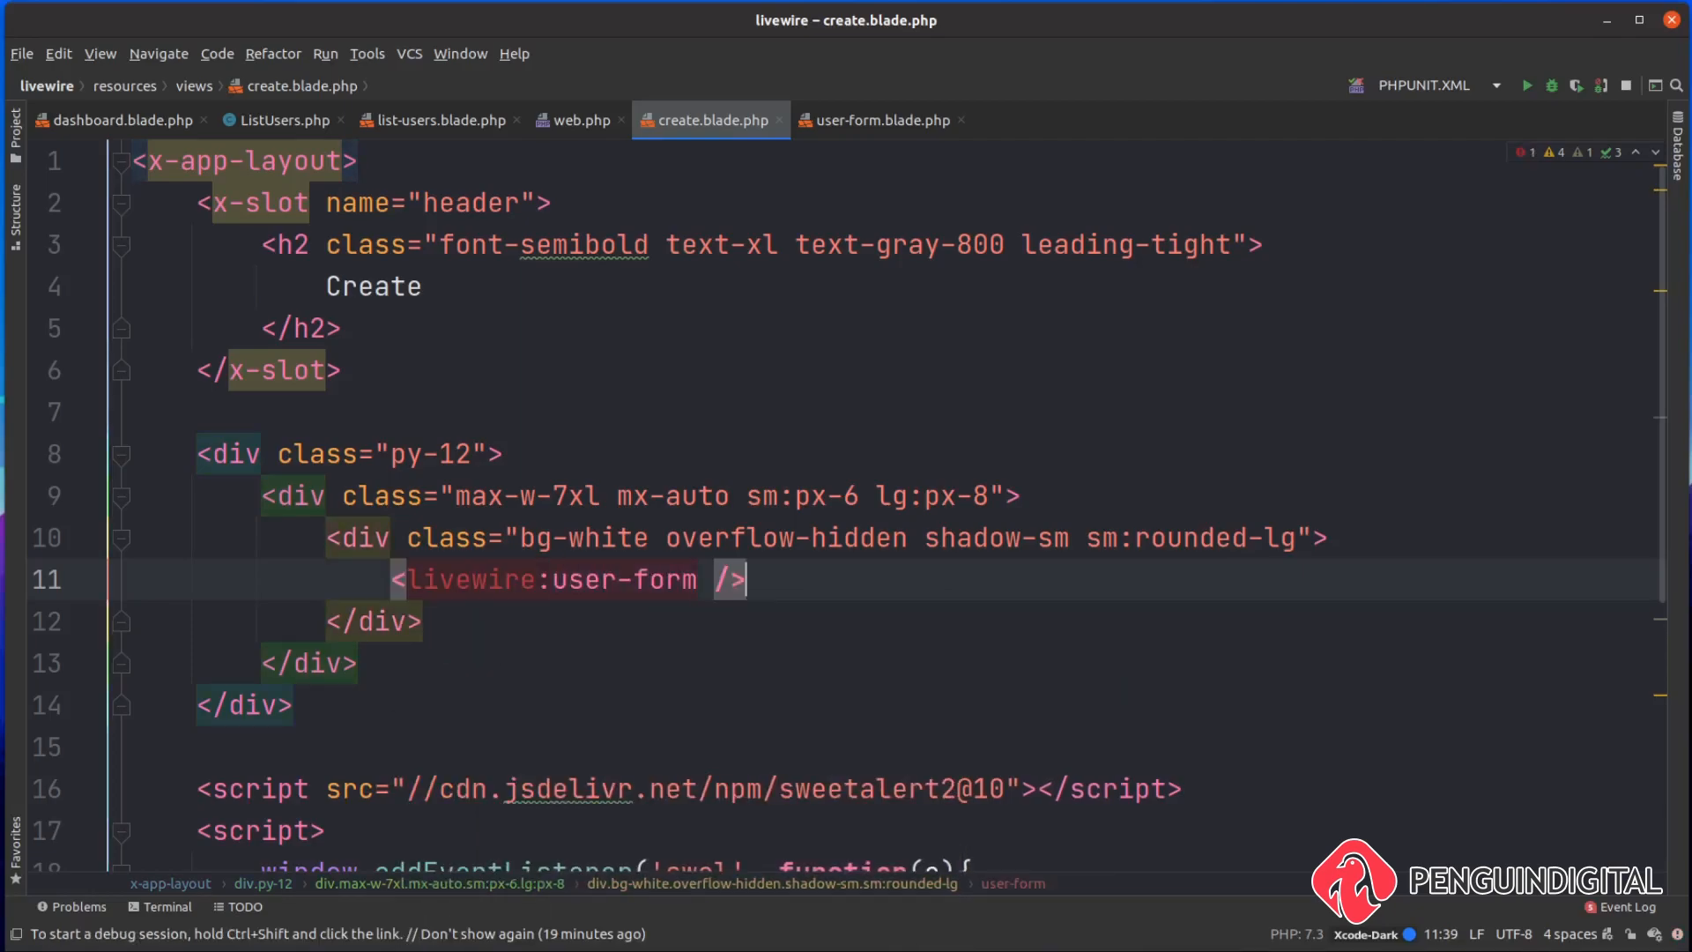
key(alt+Tab)
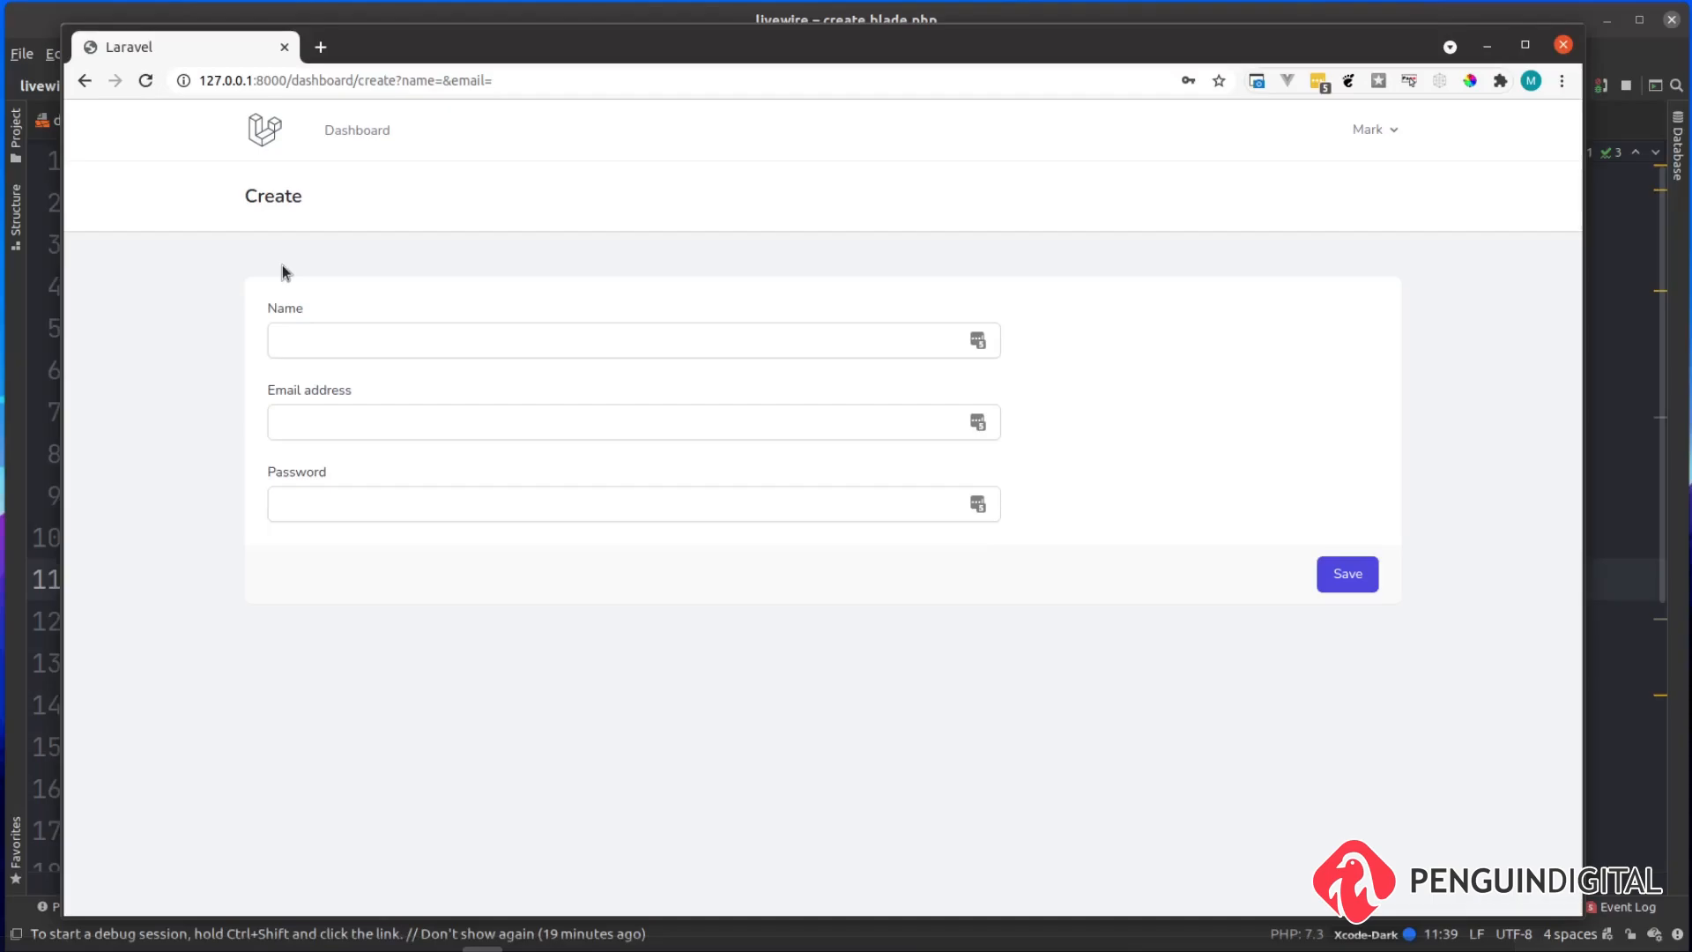
Replace the form's action="#" method="POST" with wire:submit.prevent="submit" in user-form.blade.php.
key(alt+Tab)
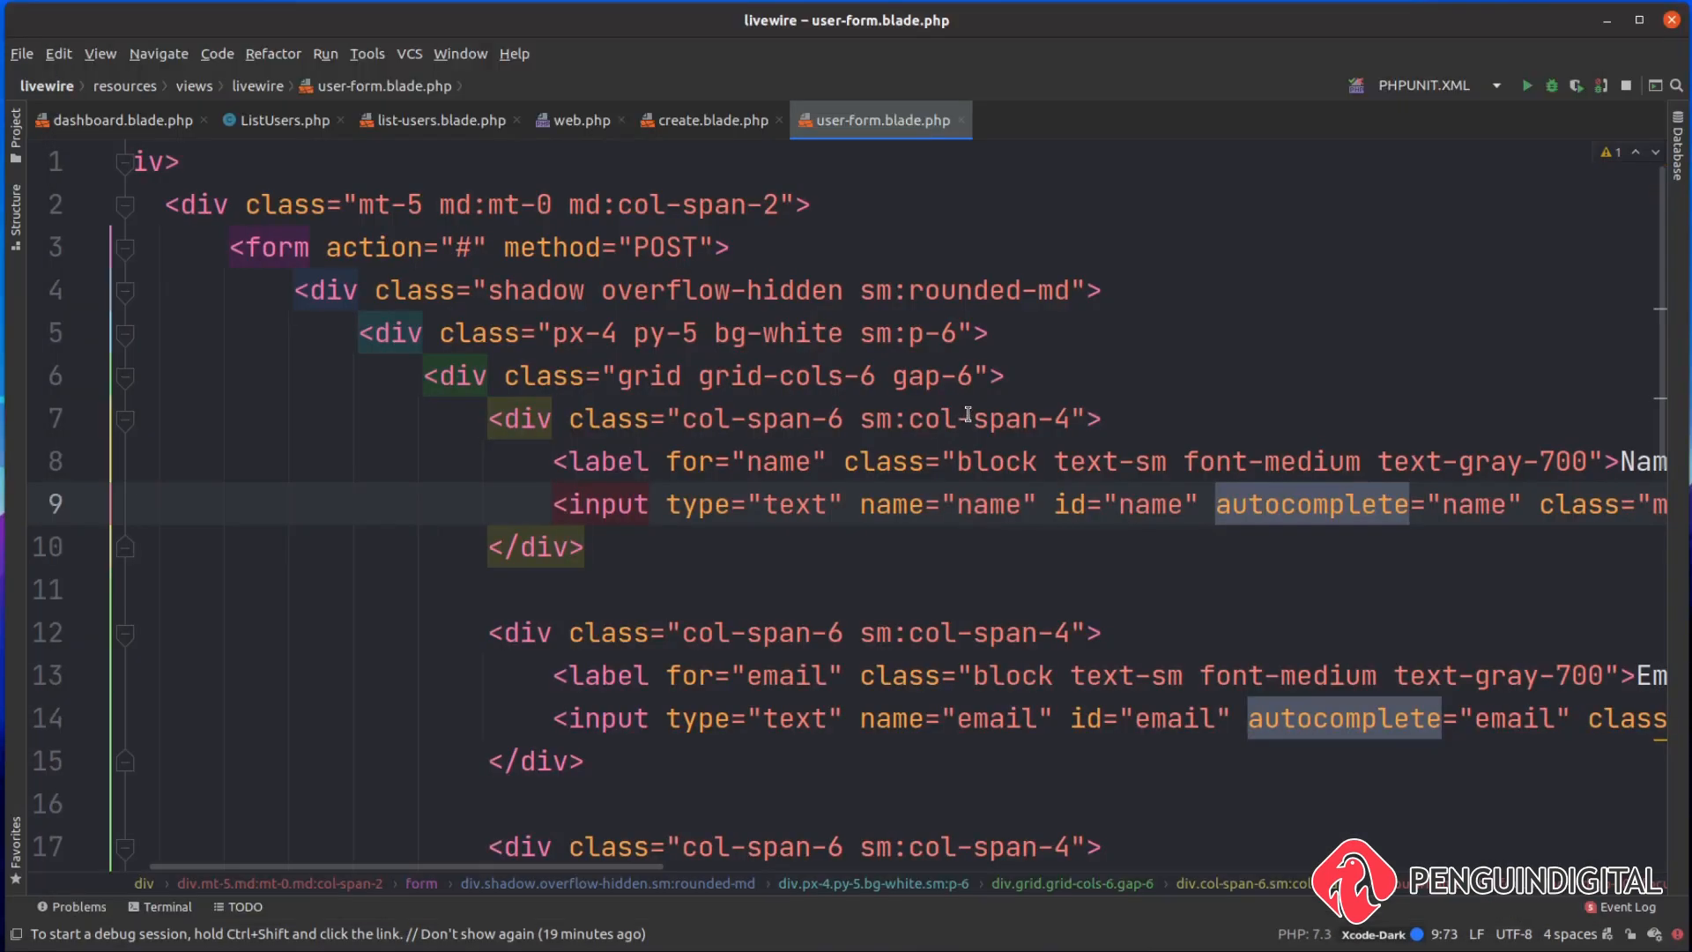
drag(326, 248, 714, 248)
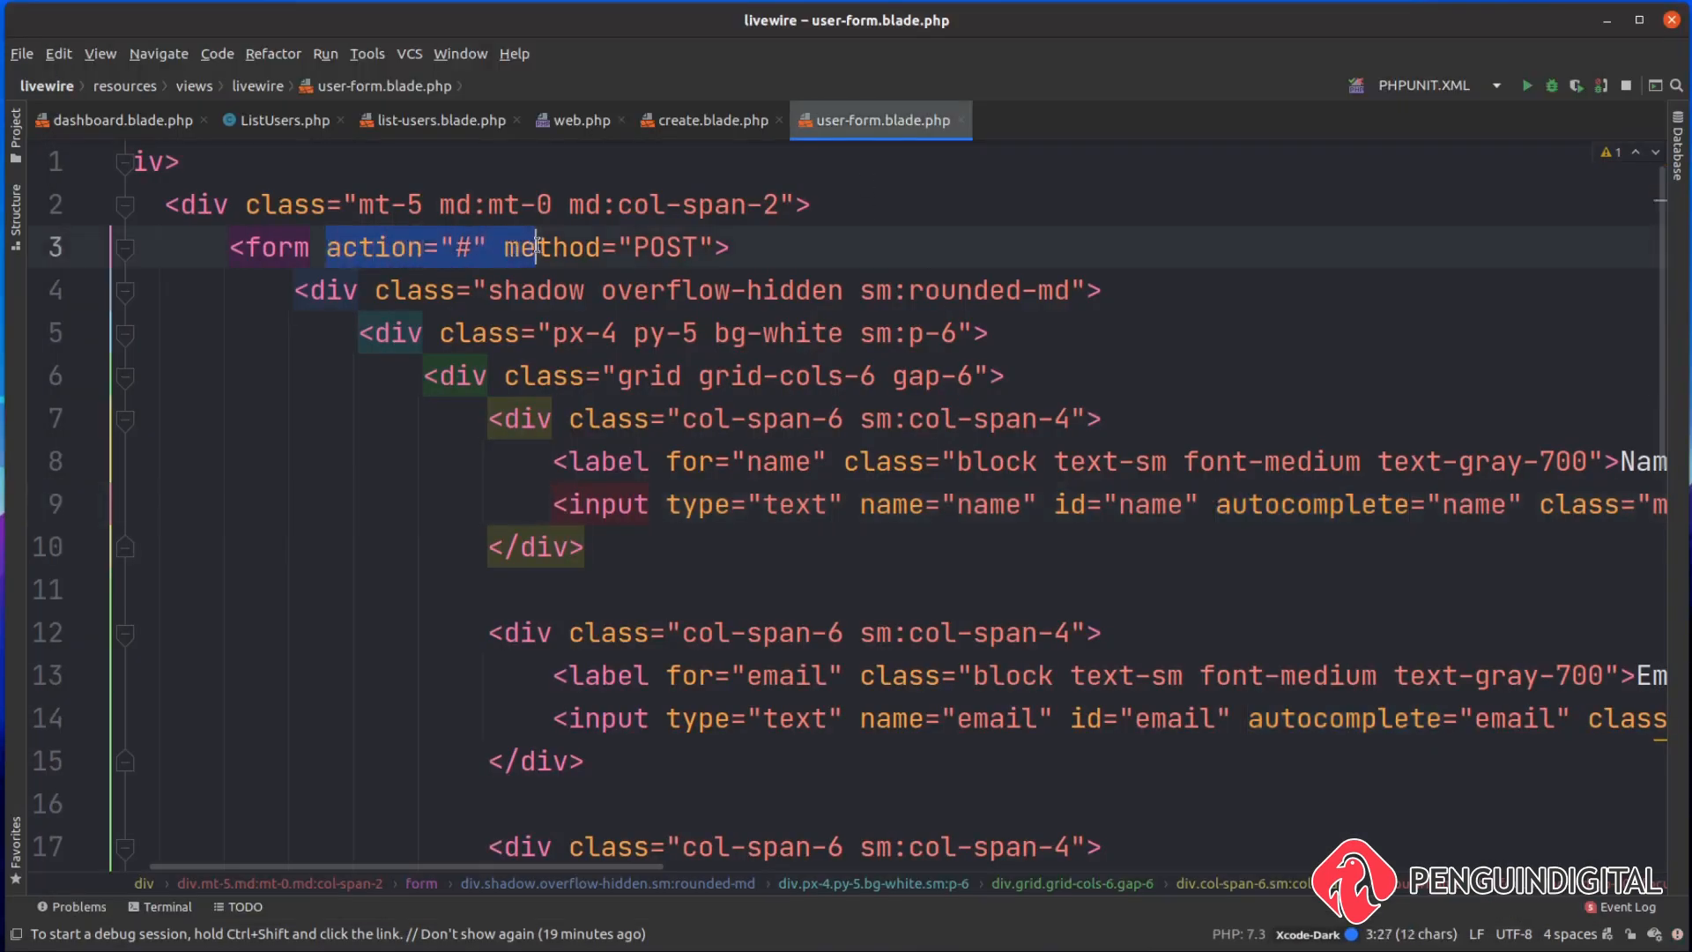
text(wire)
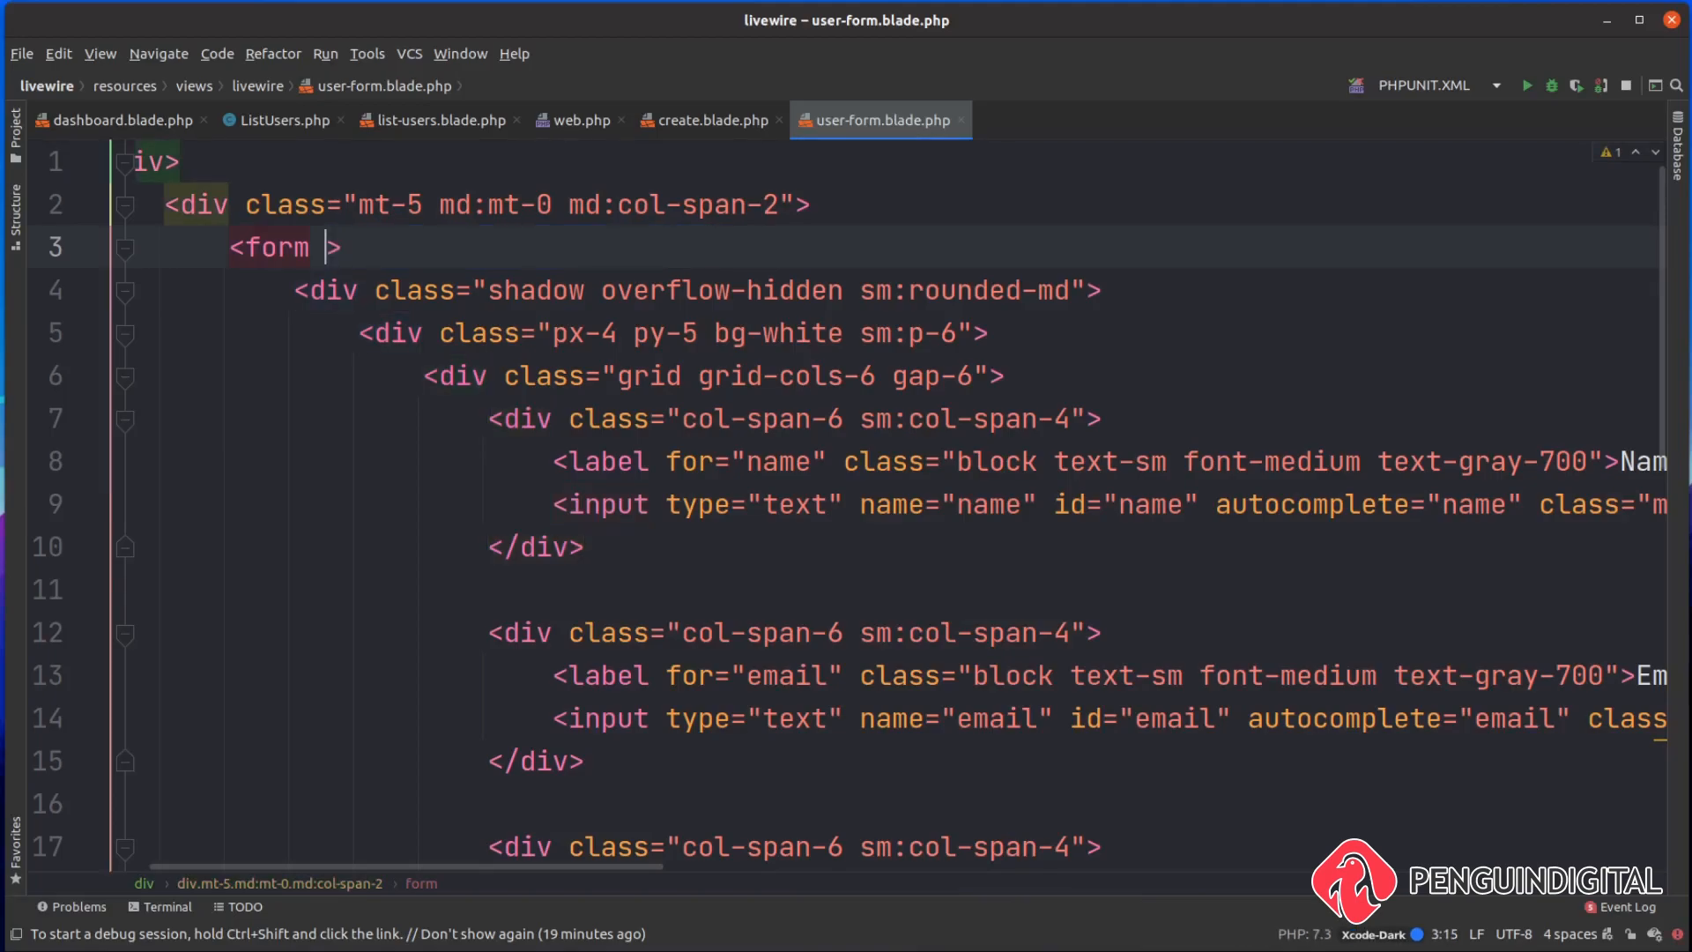
text(:submit)
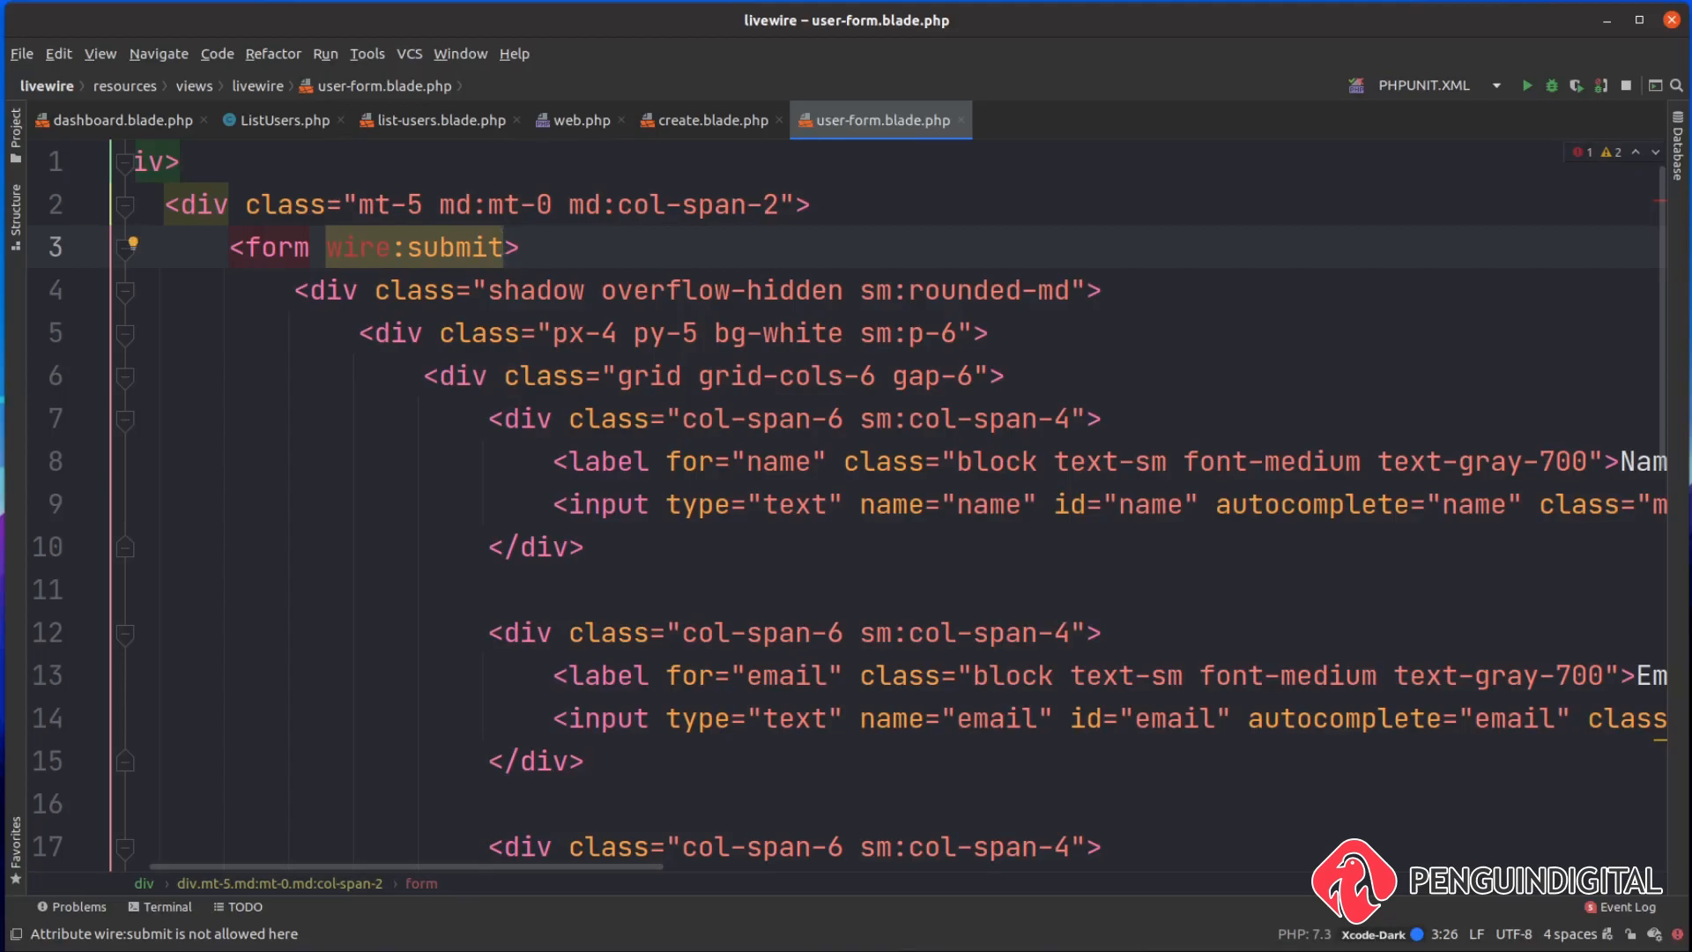
text(.prevent)
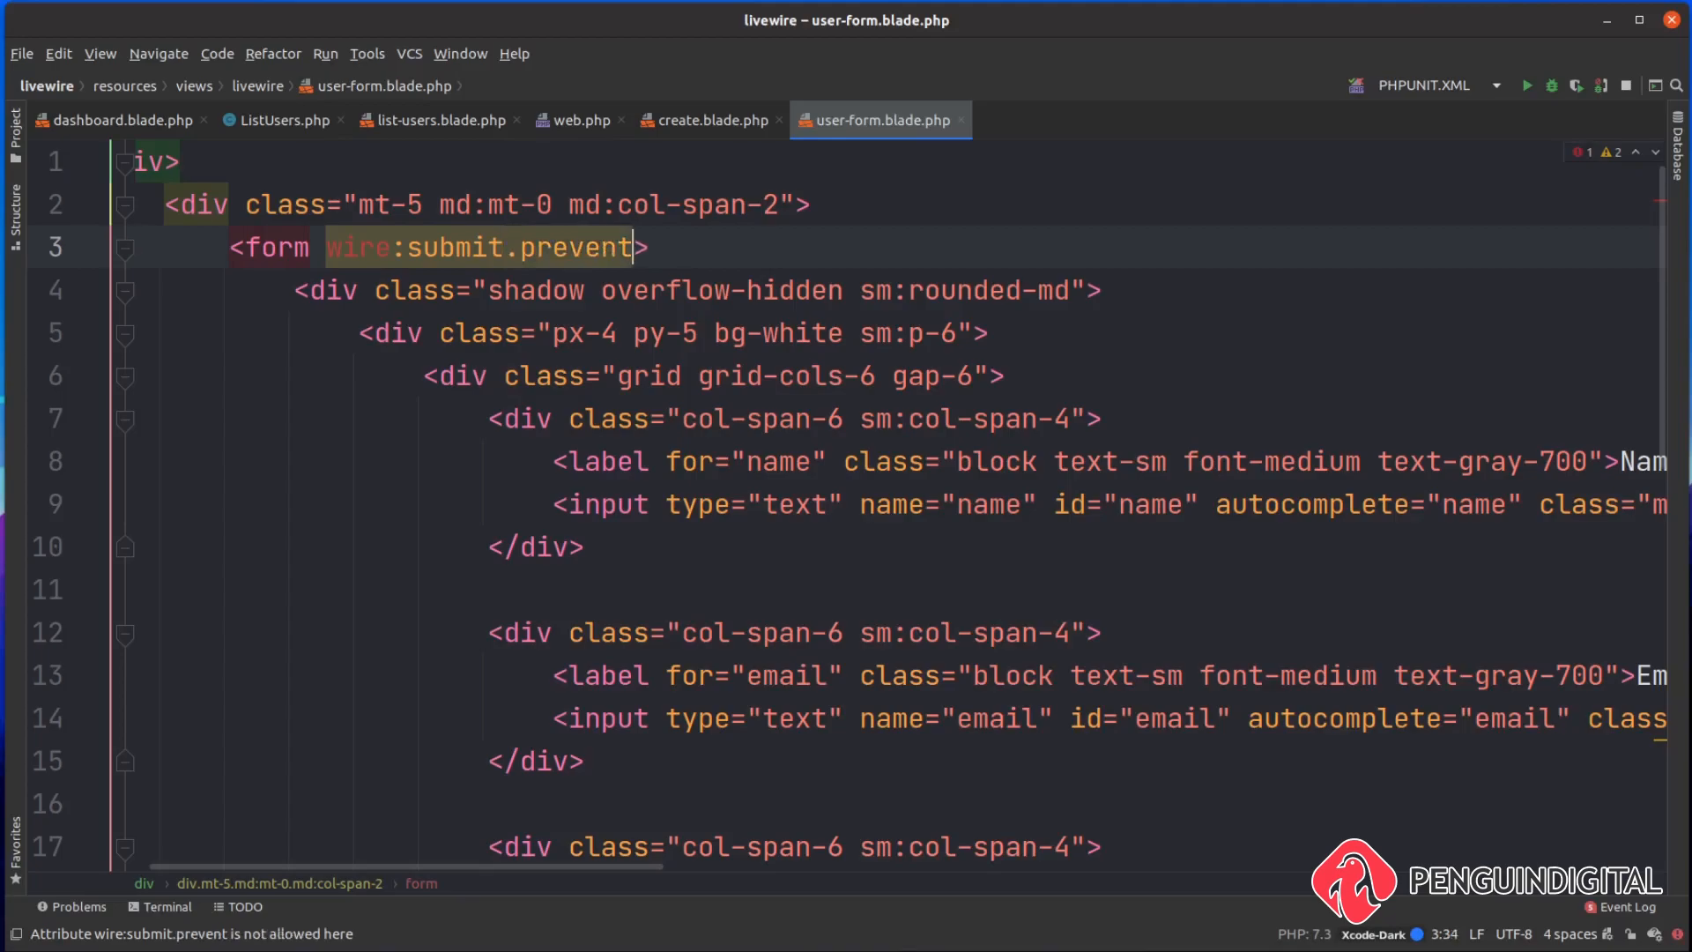
text(=")
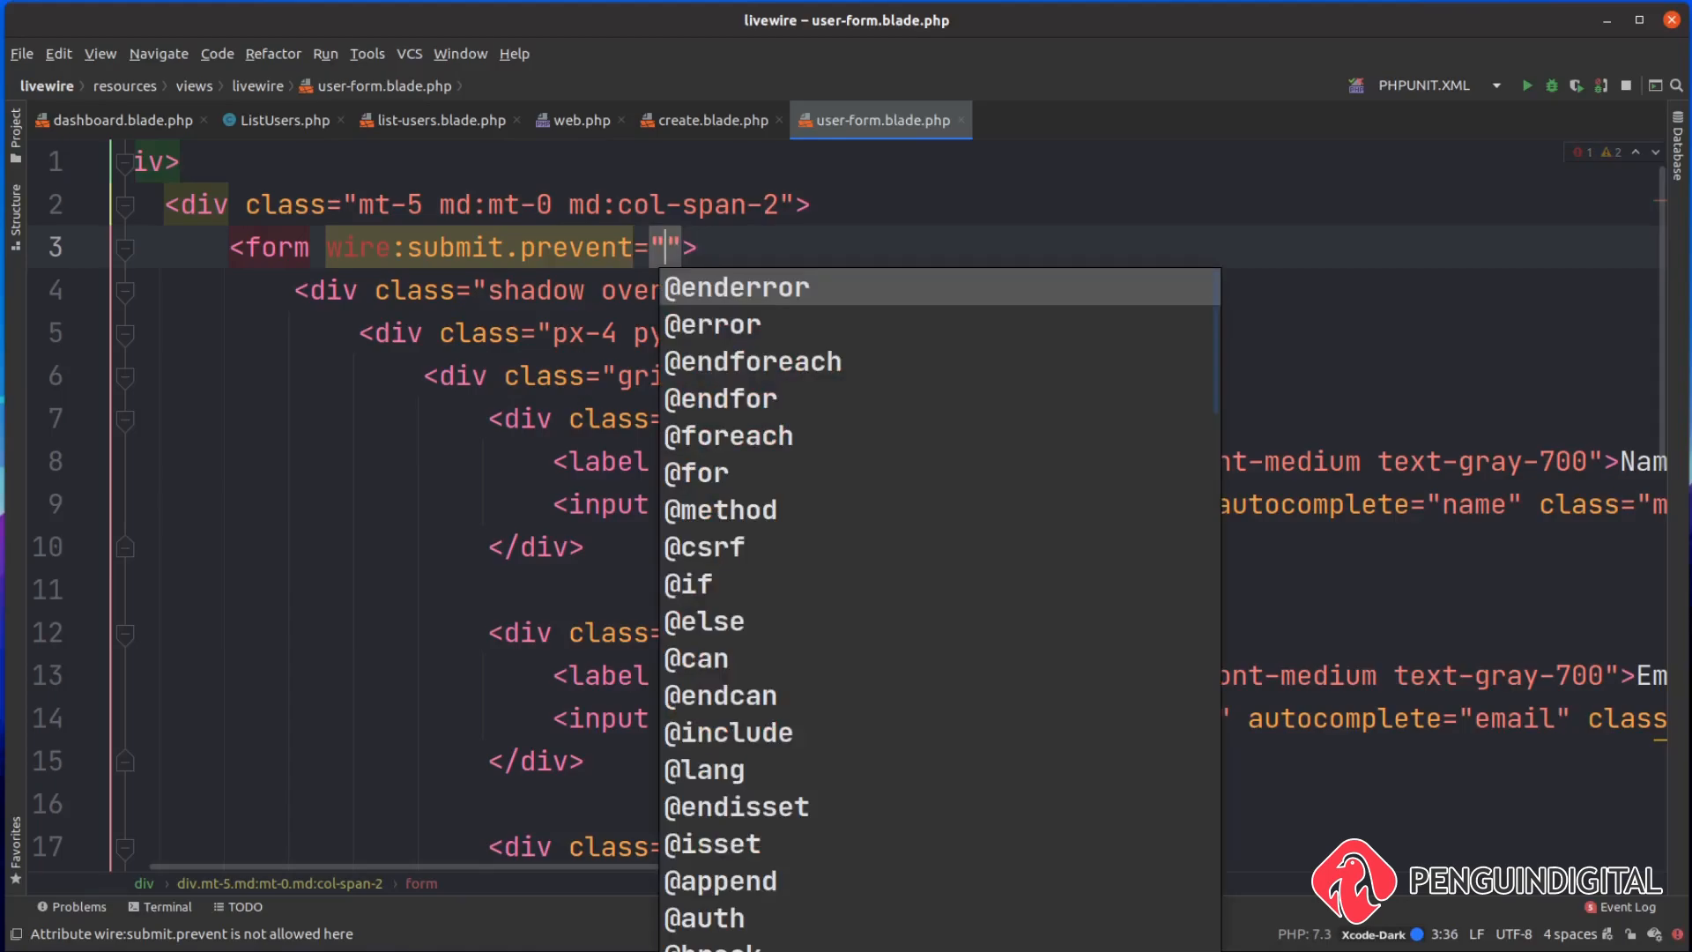
text(submit)
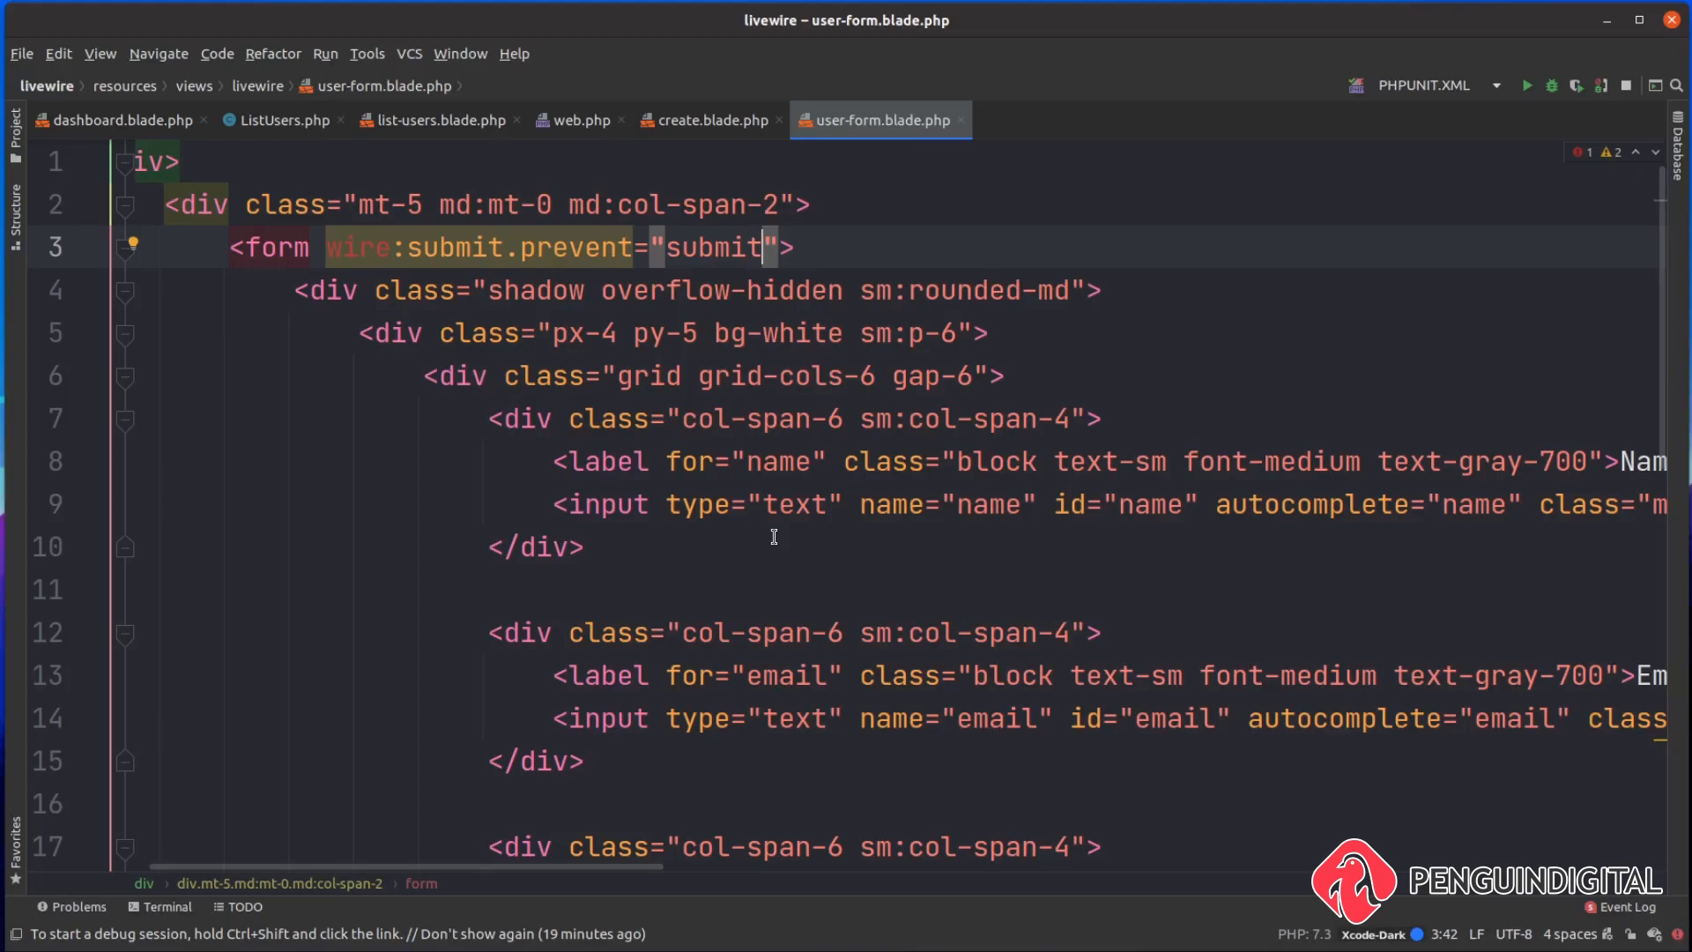
mouse_move(697, 504)
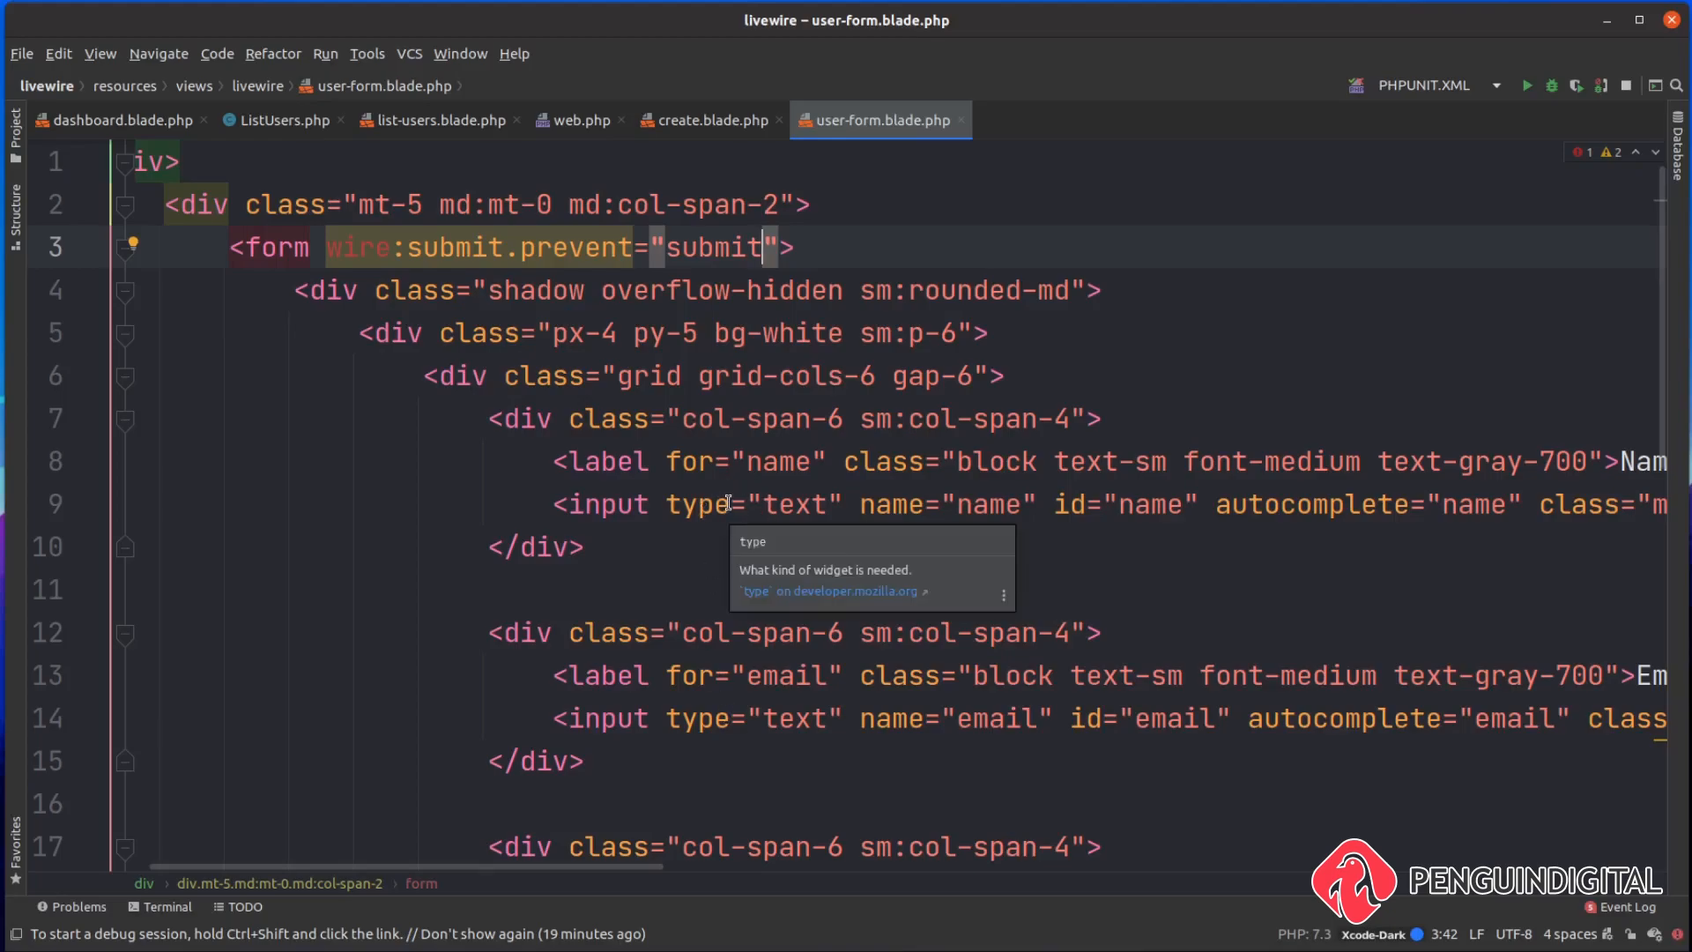
drag(529, 868, 616, 872)
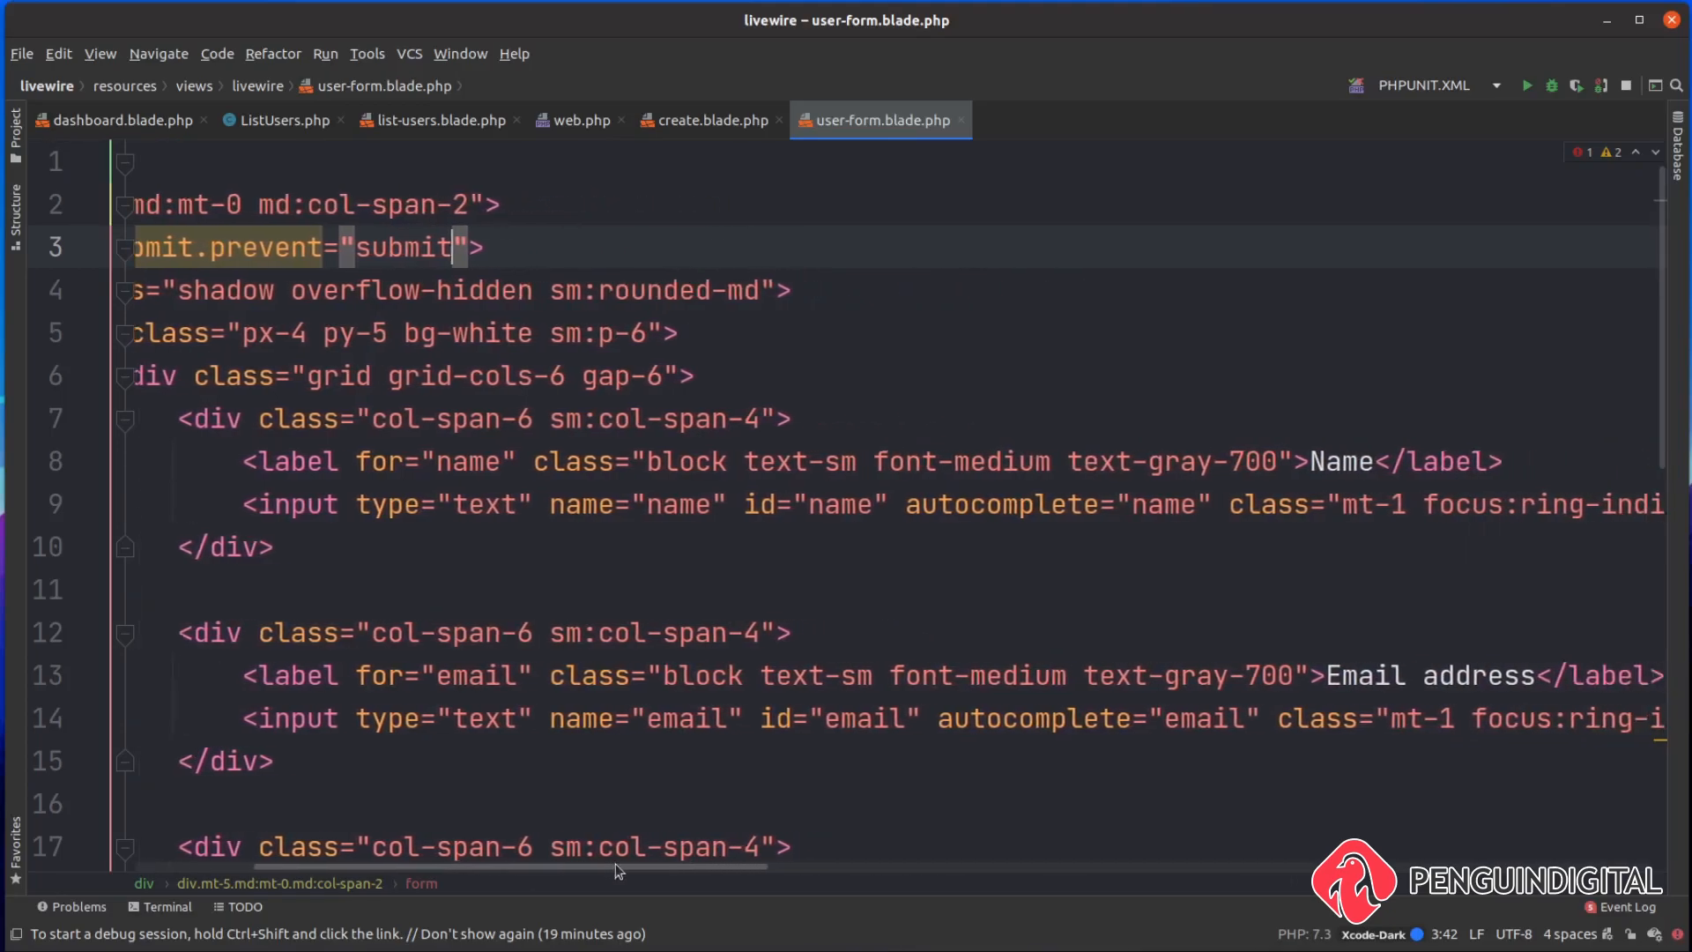
Bind the name, email and password inputs with wire:model="name", "email" and "password".
click(354, 504)
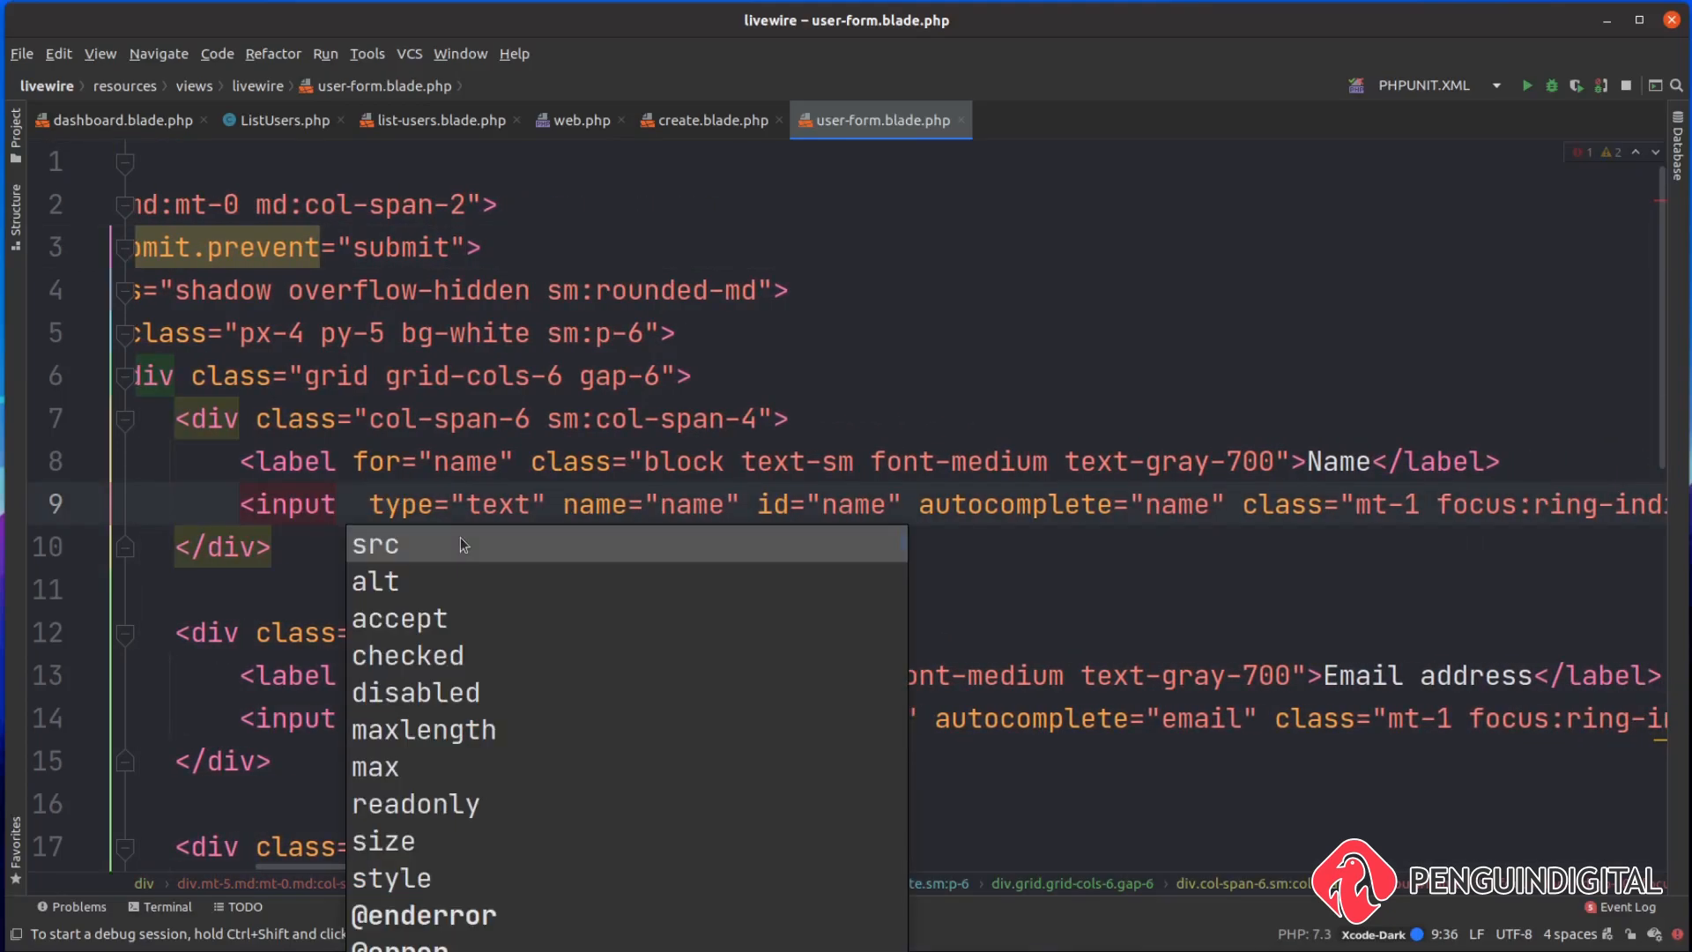
text(wire)
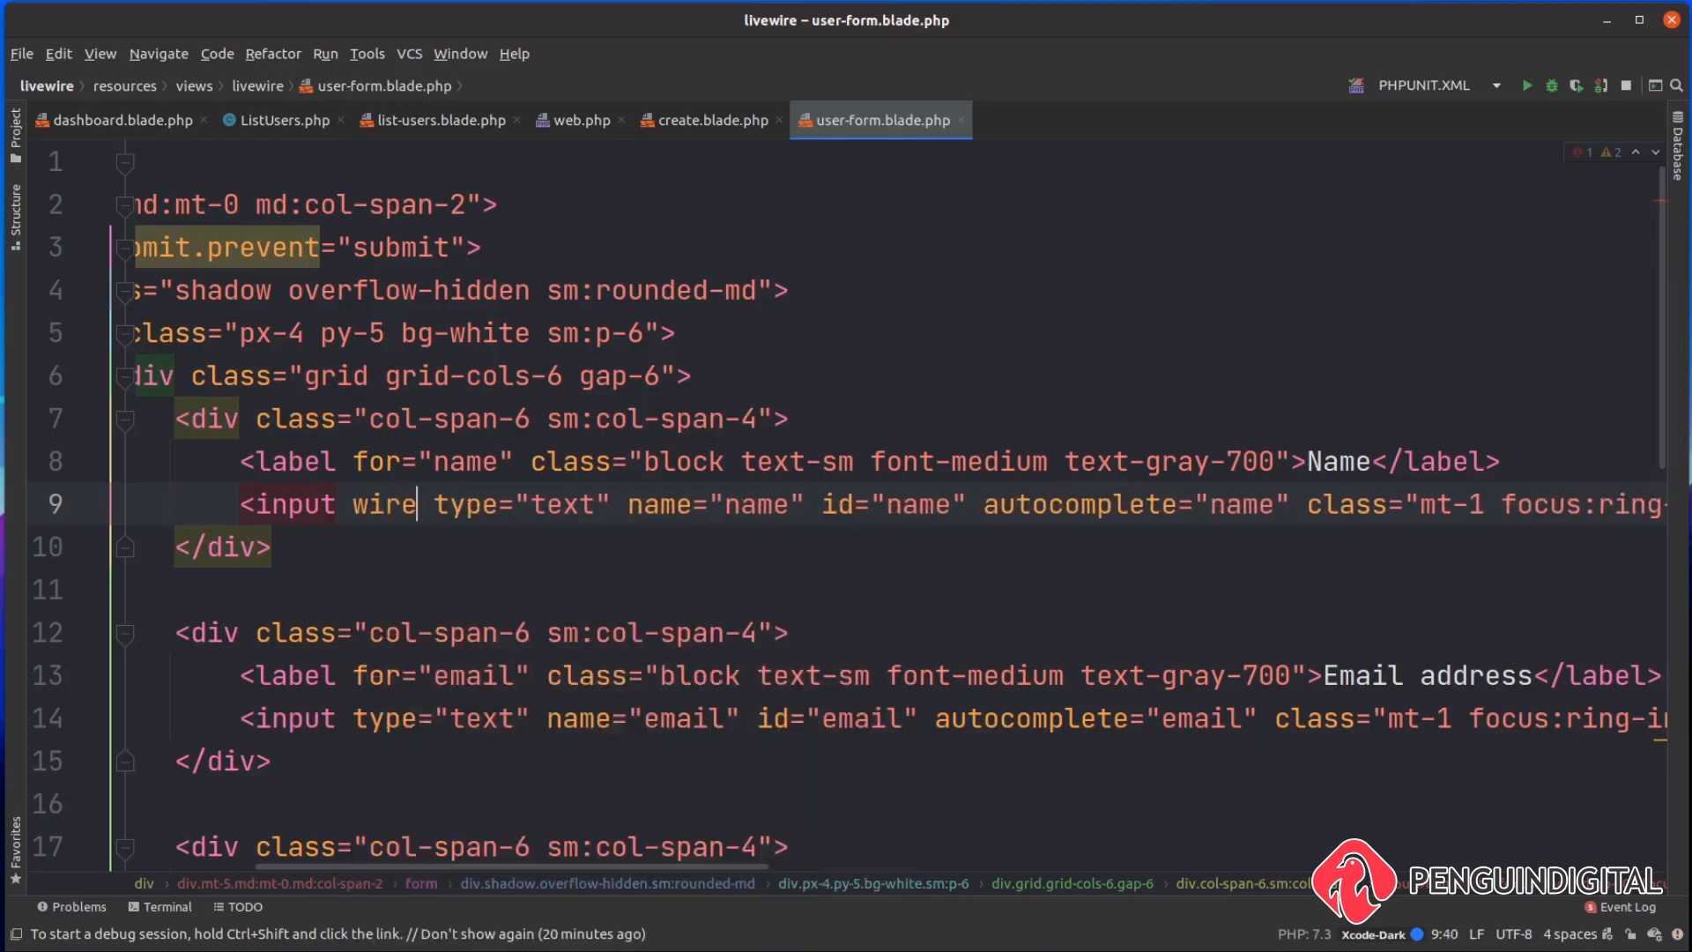
text(:model)
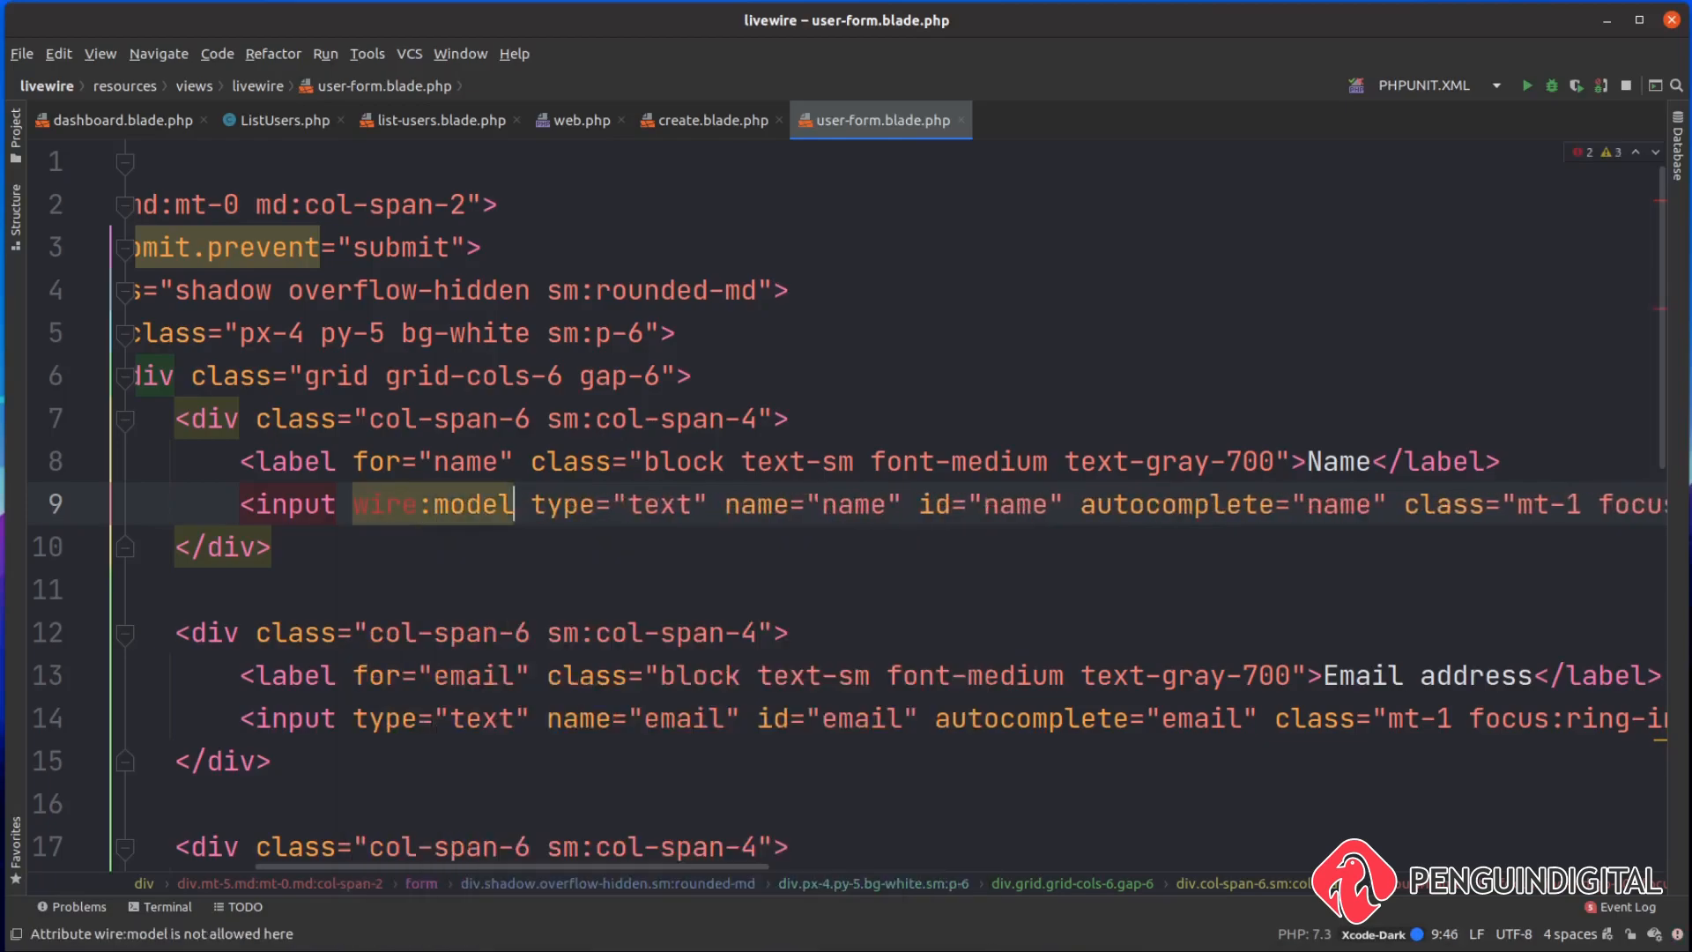
text(="name)
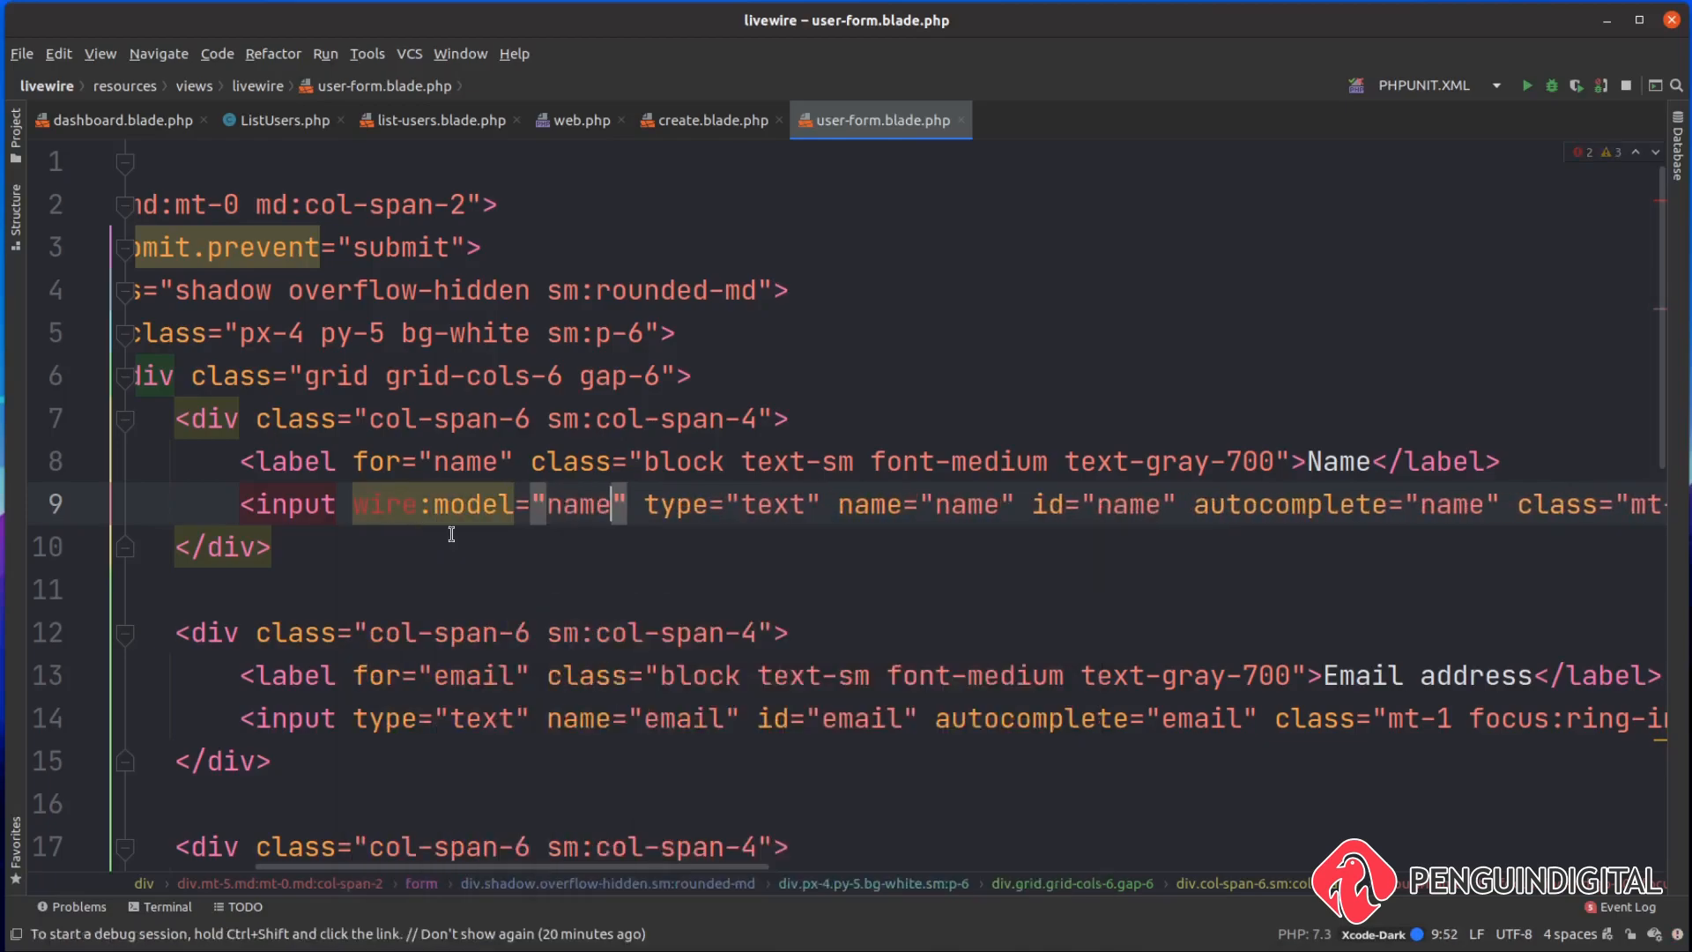
click(352, 718)
text(wi)
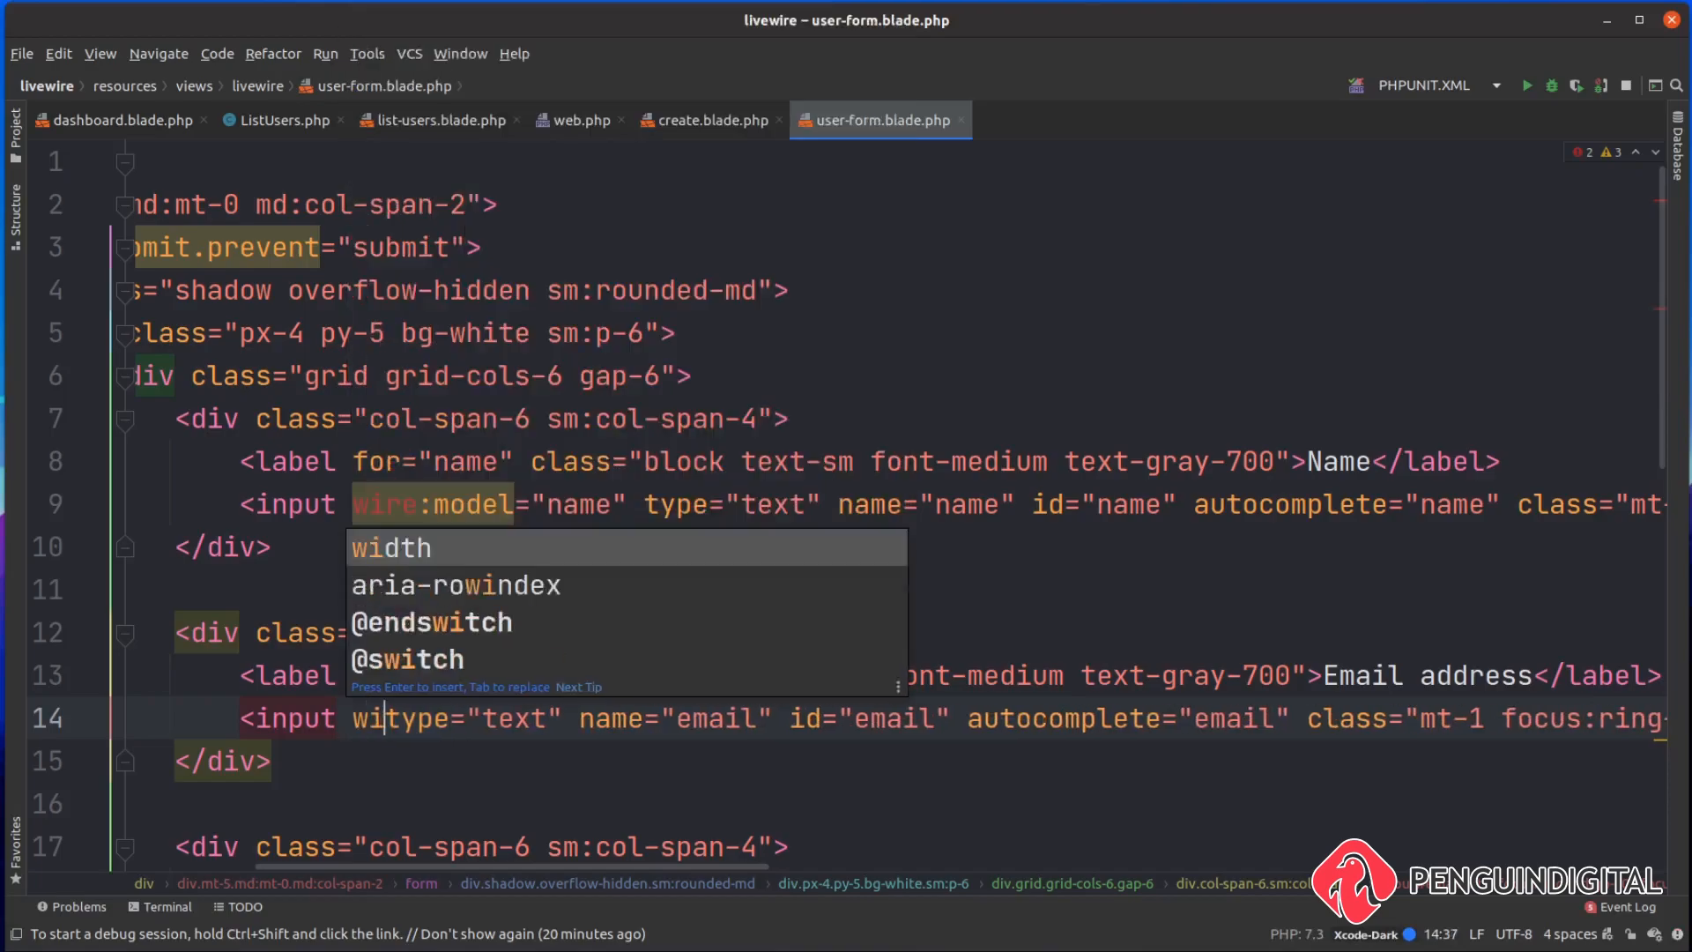
text(re:model)
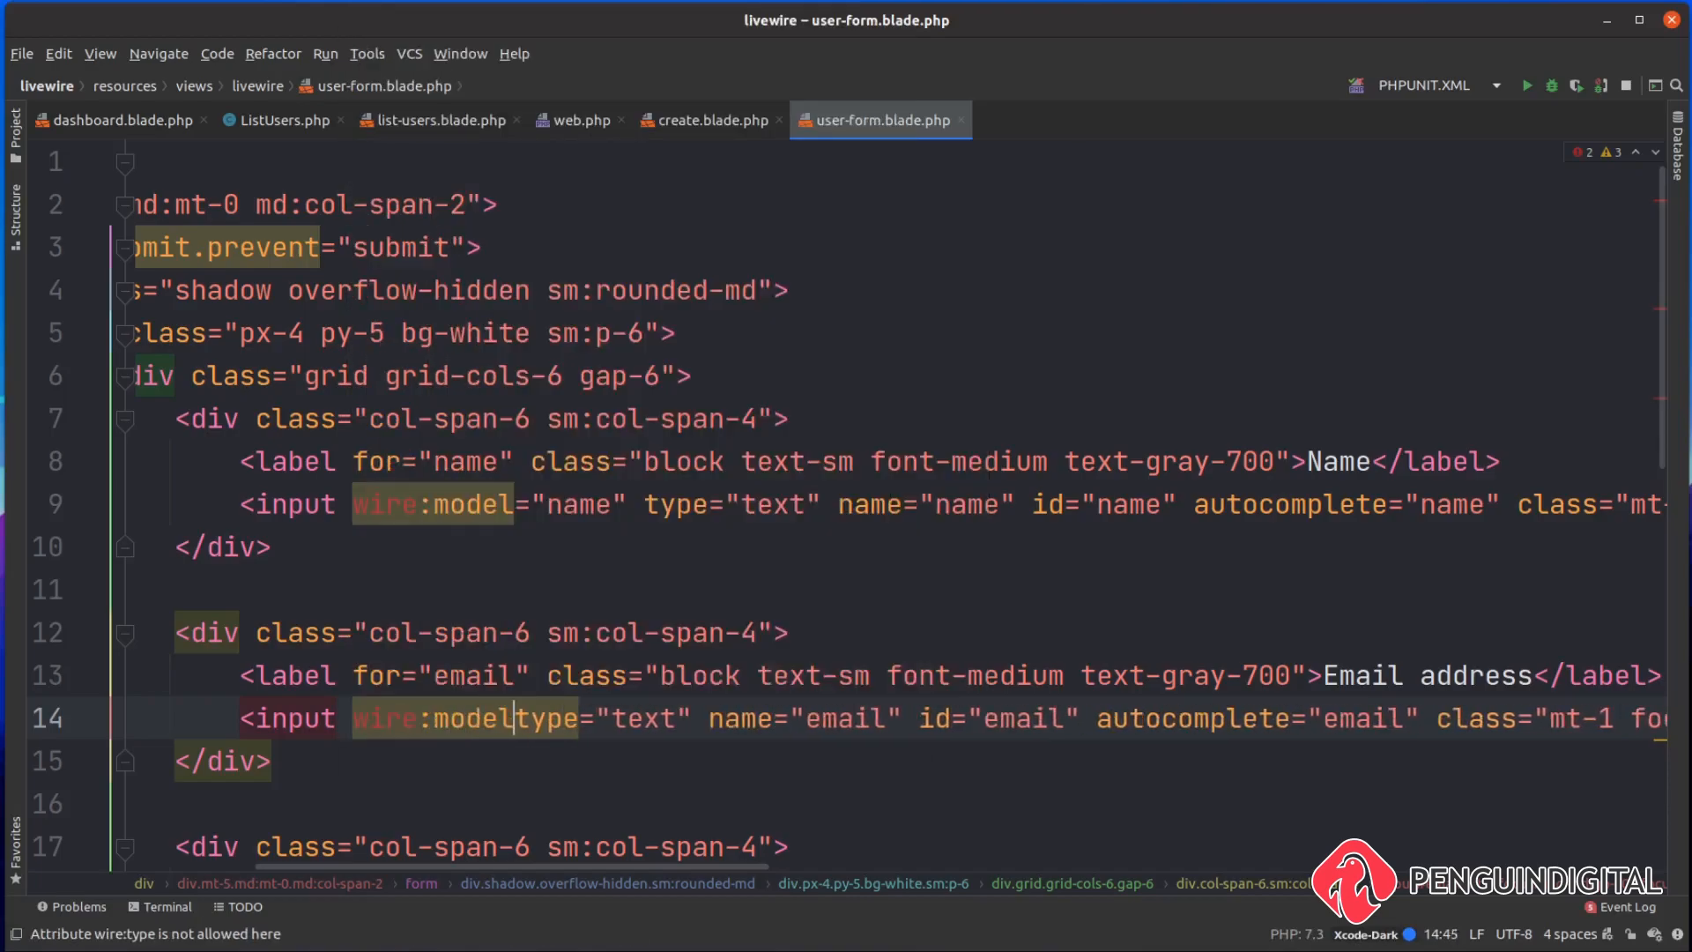
text(=")
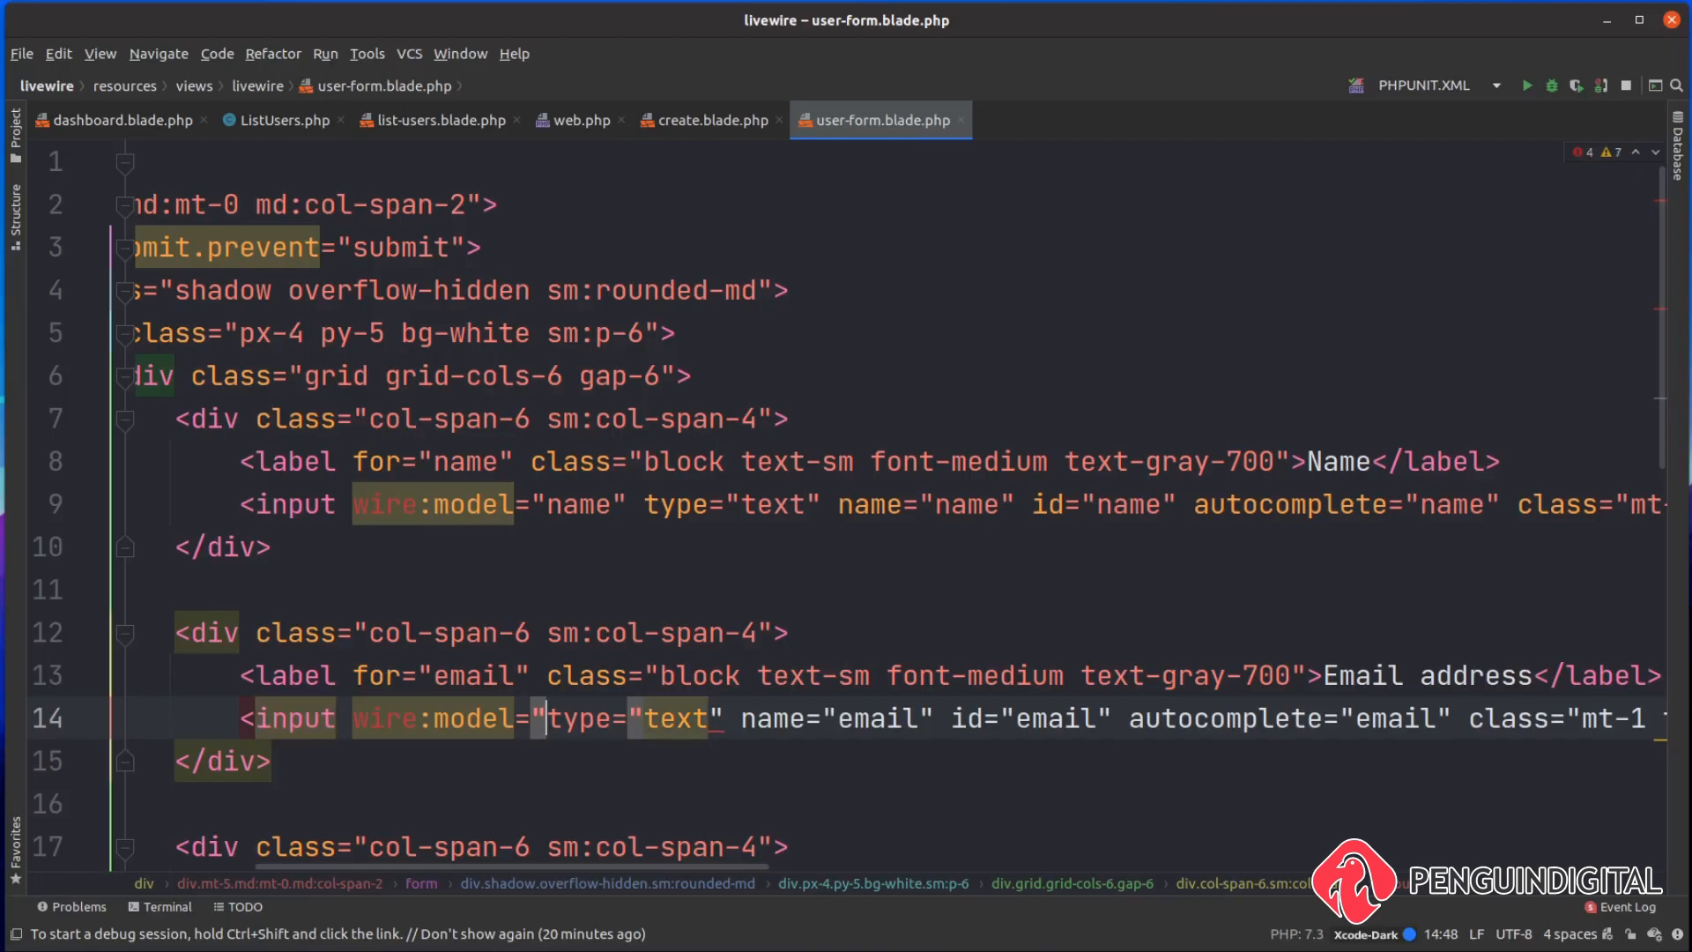
text(email)
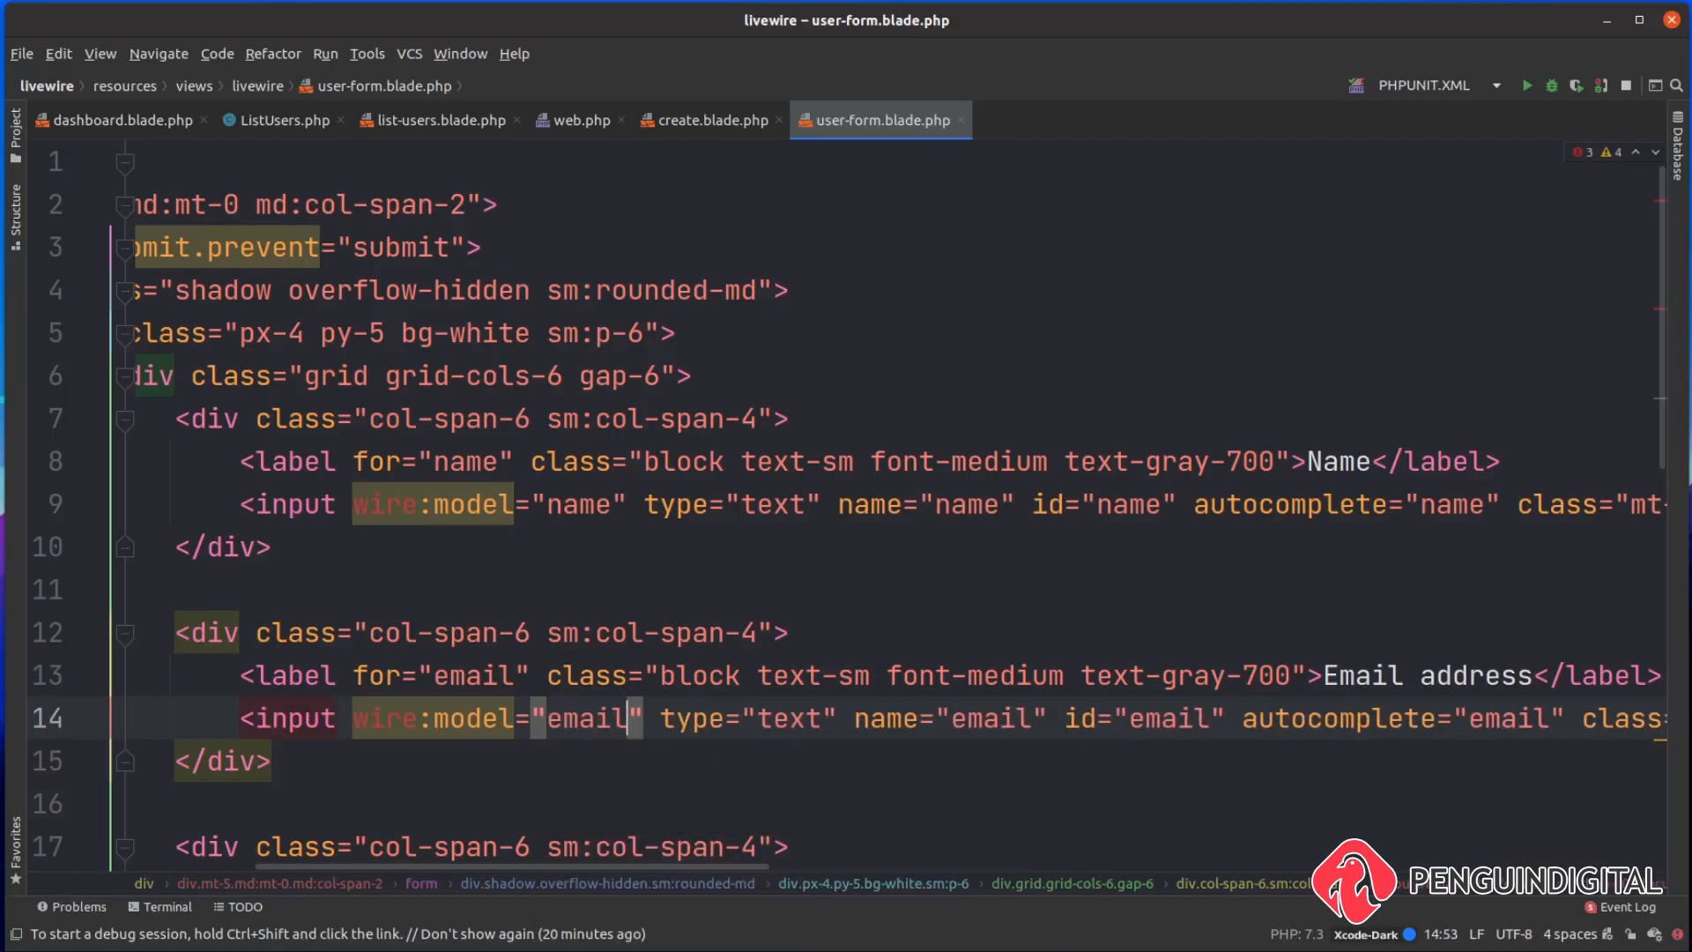
scroll(529, 556, down, 3)
scroll(348, 580, down, 3)
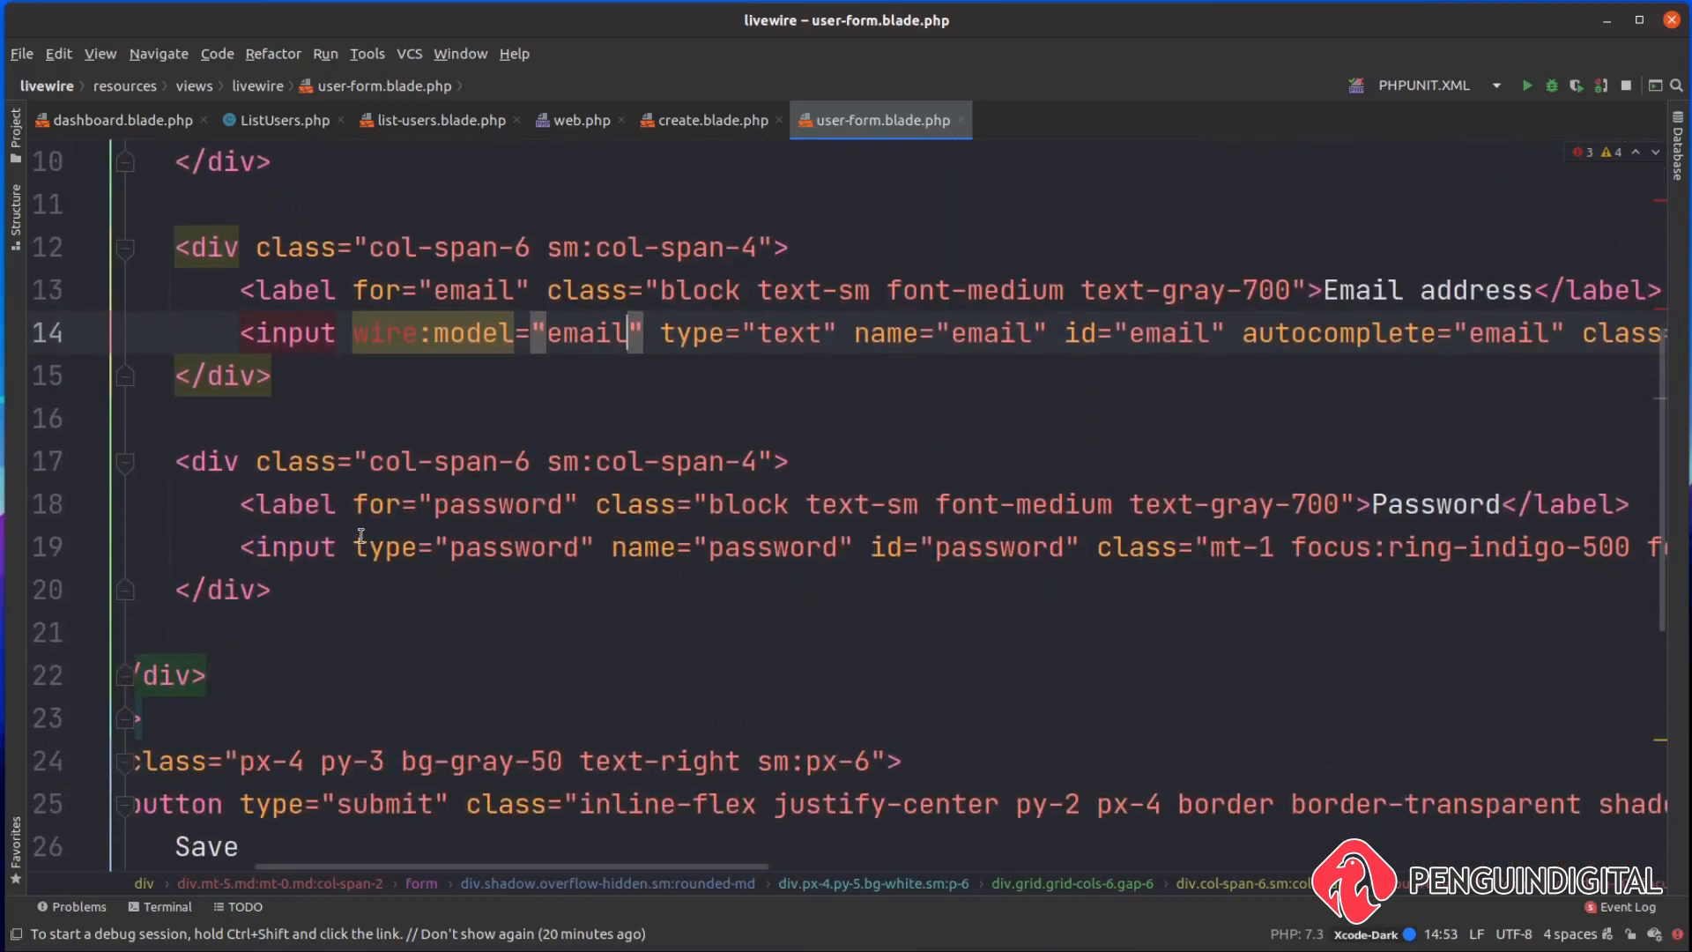
click(355, 546)
text(wire)
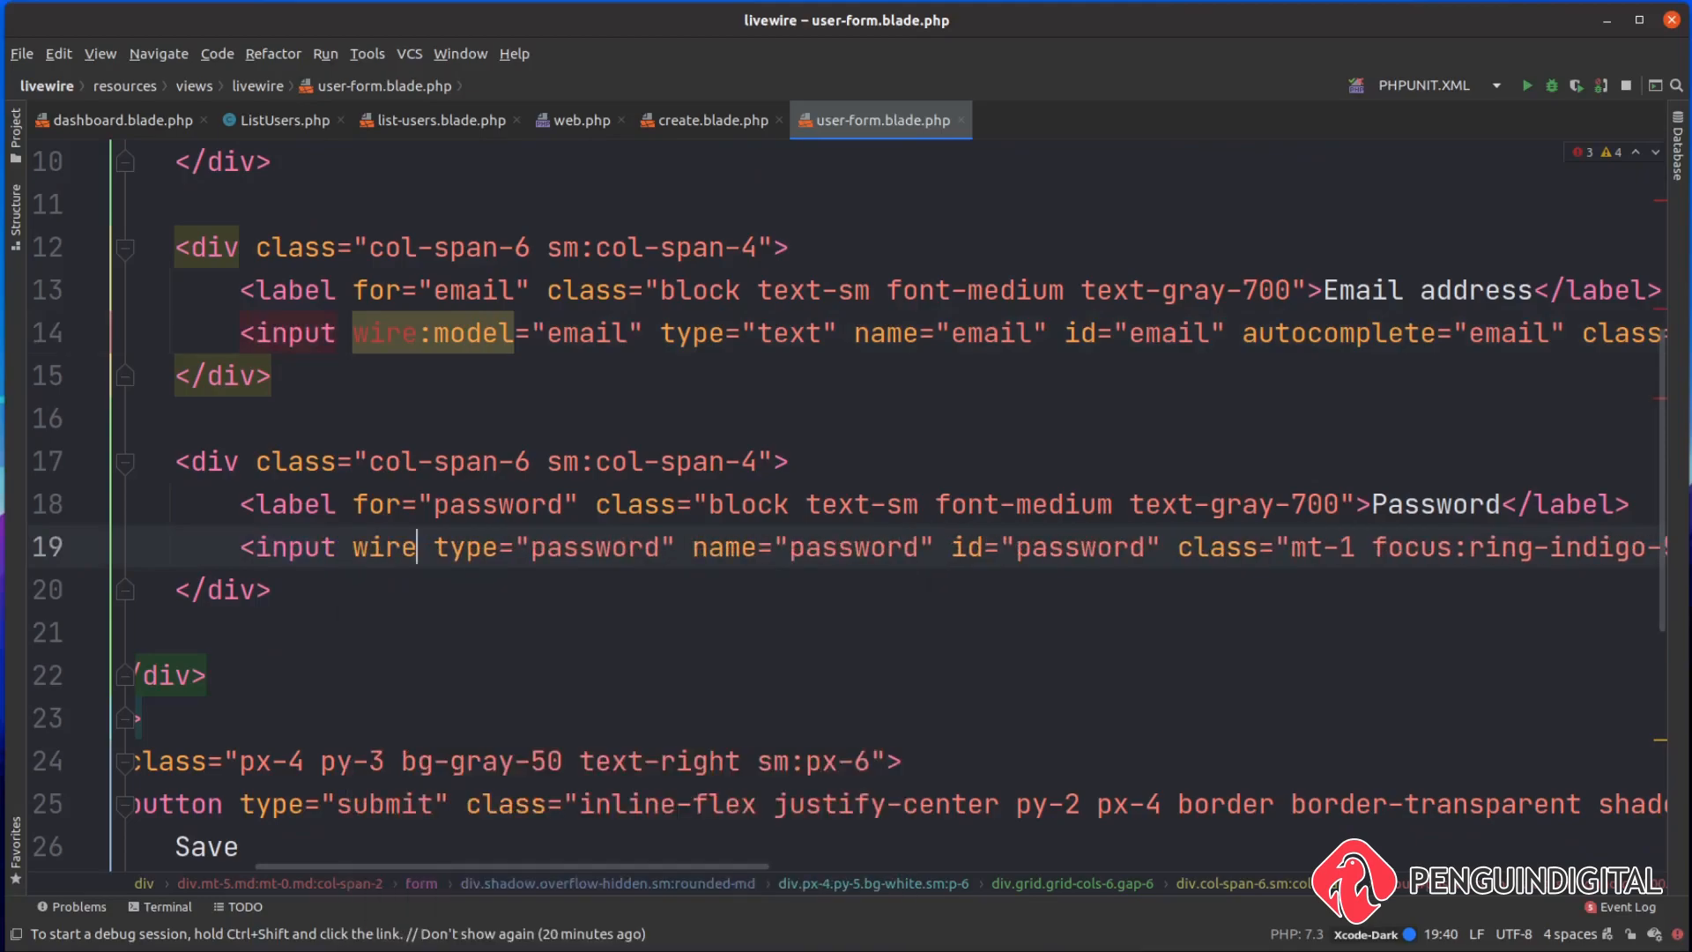
text(:model=")
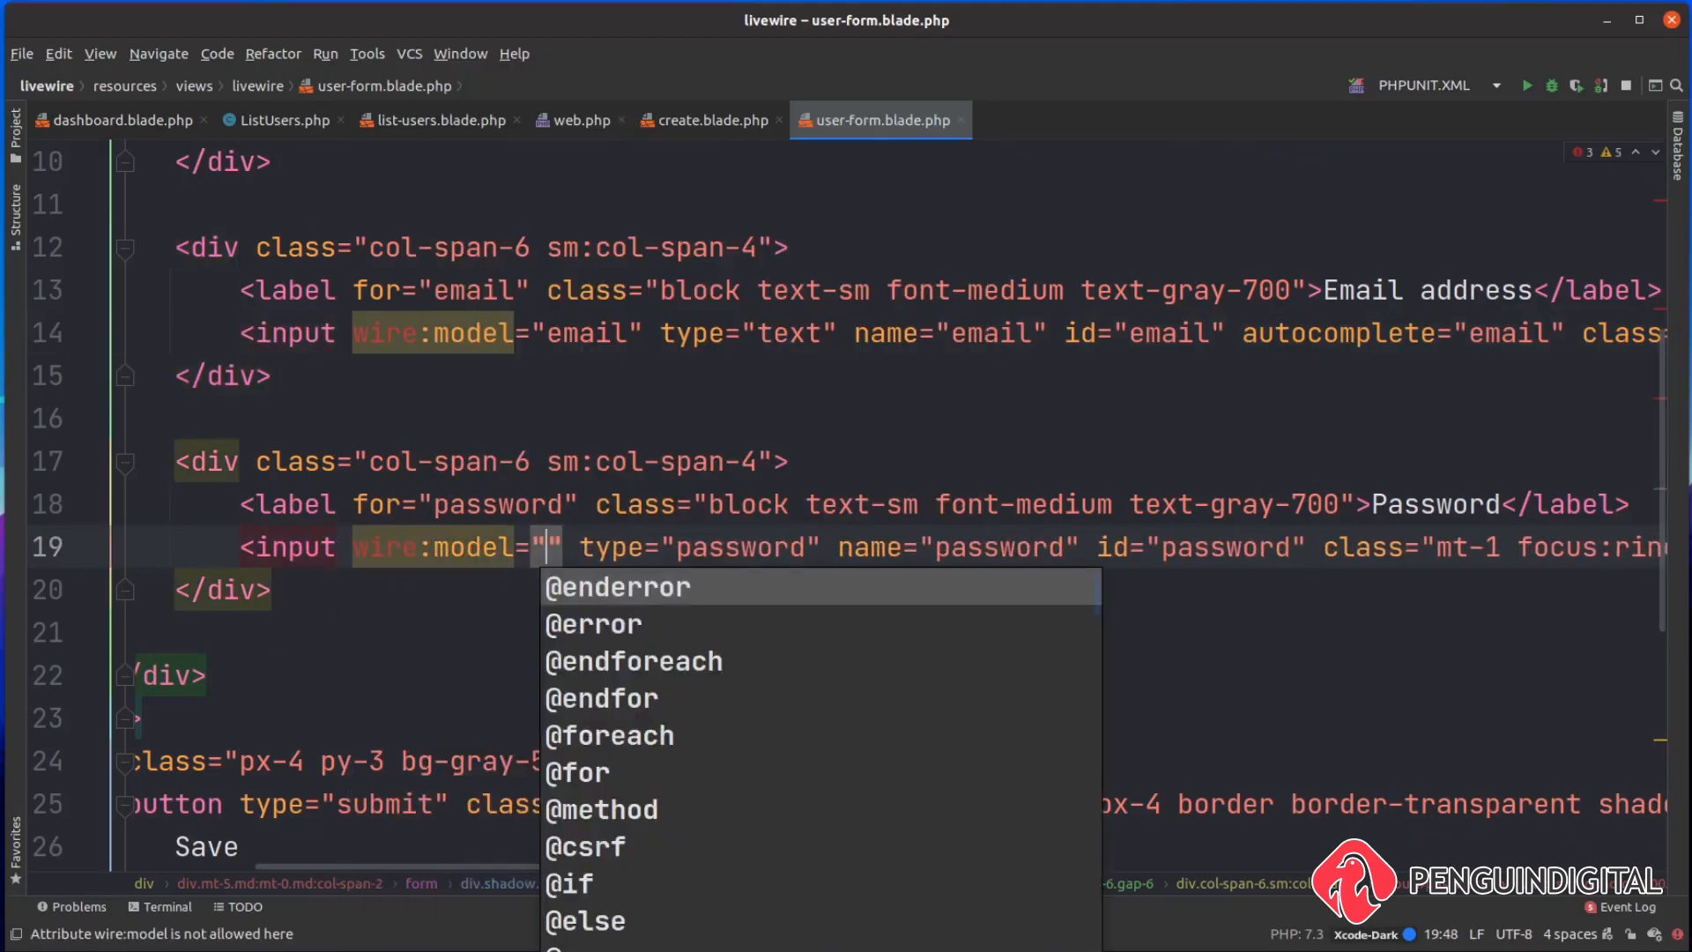
text(password)
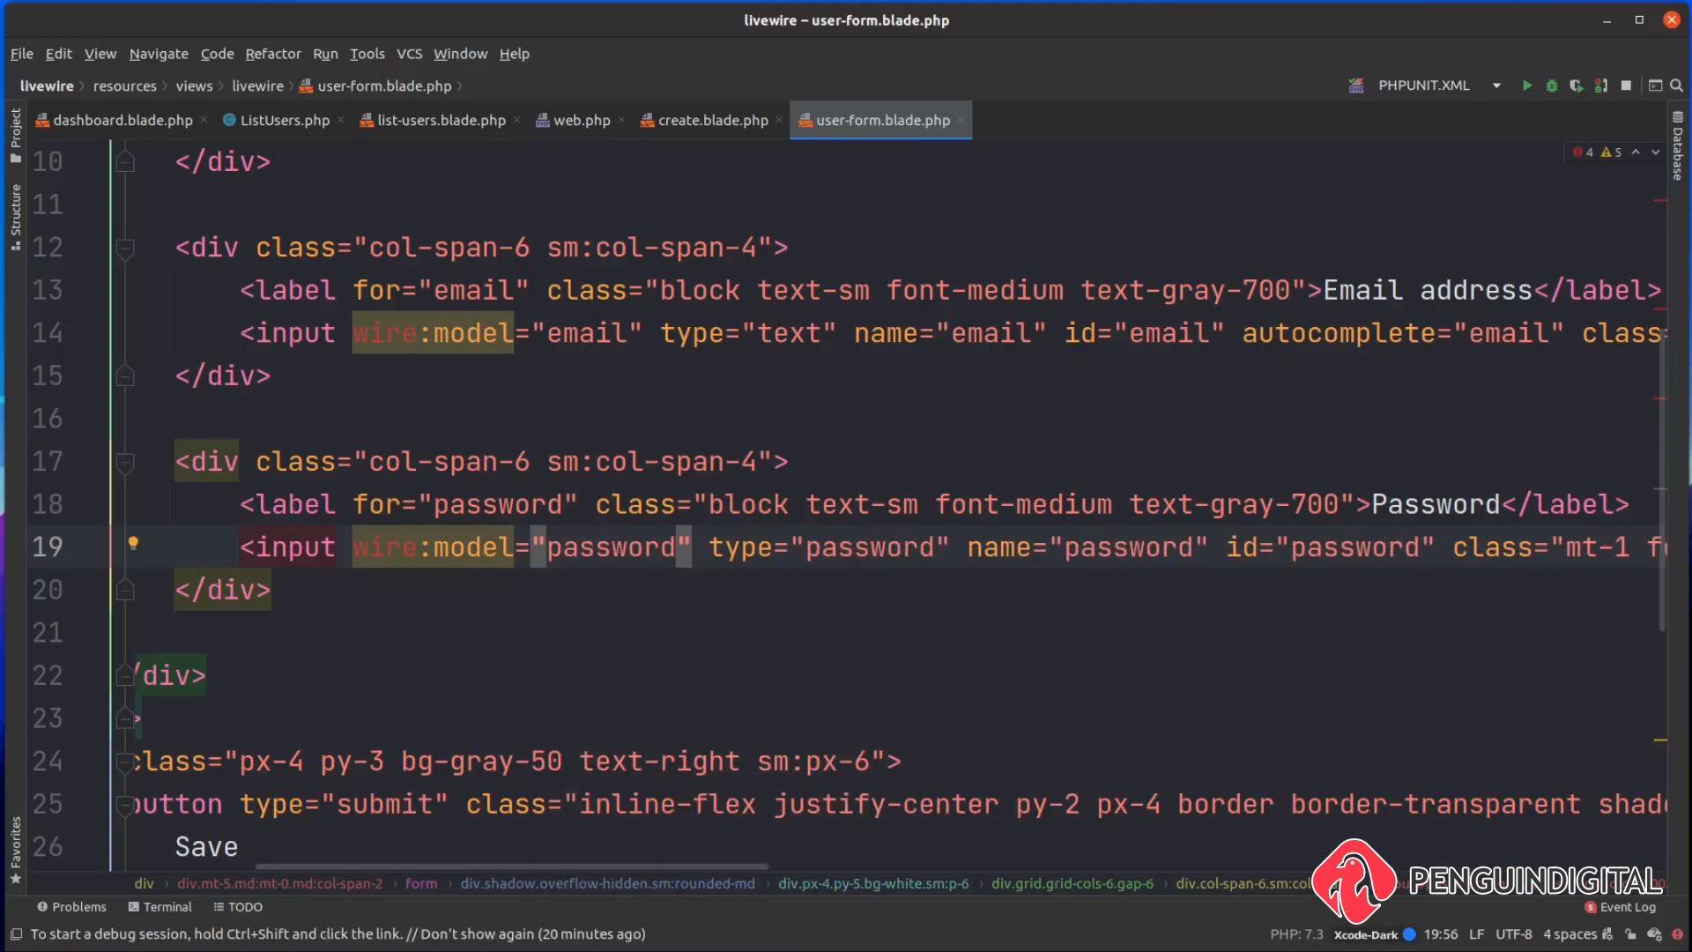
key(alt+1)
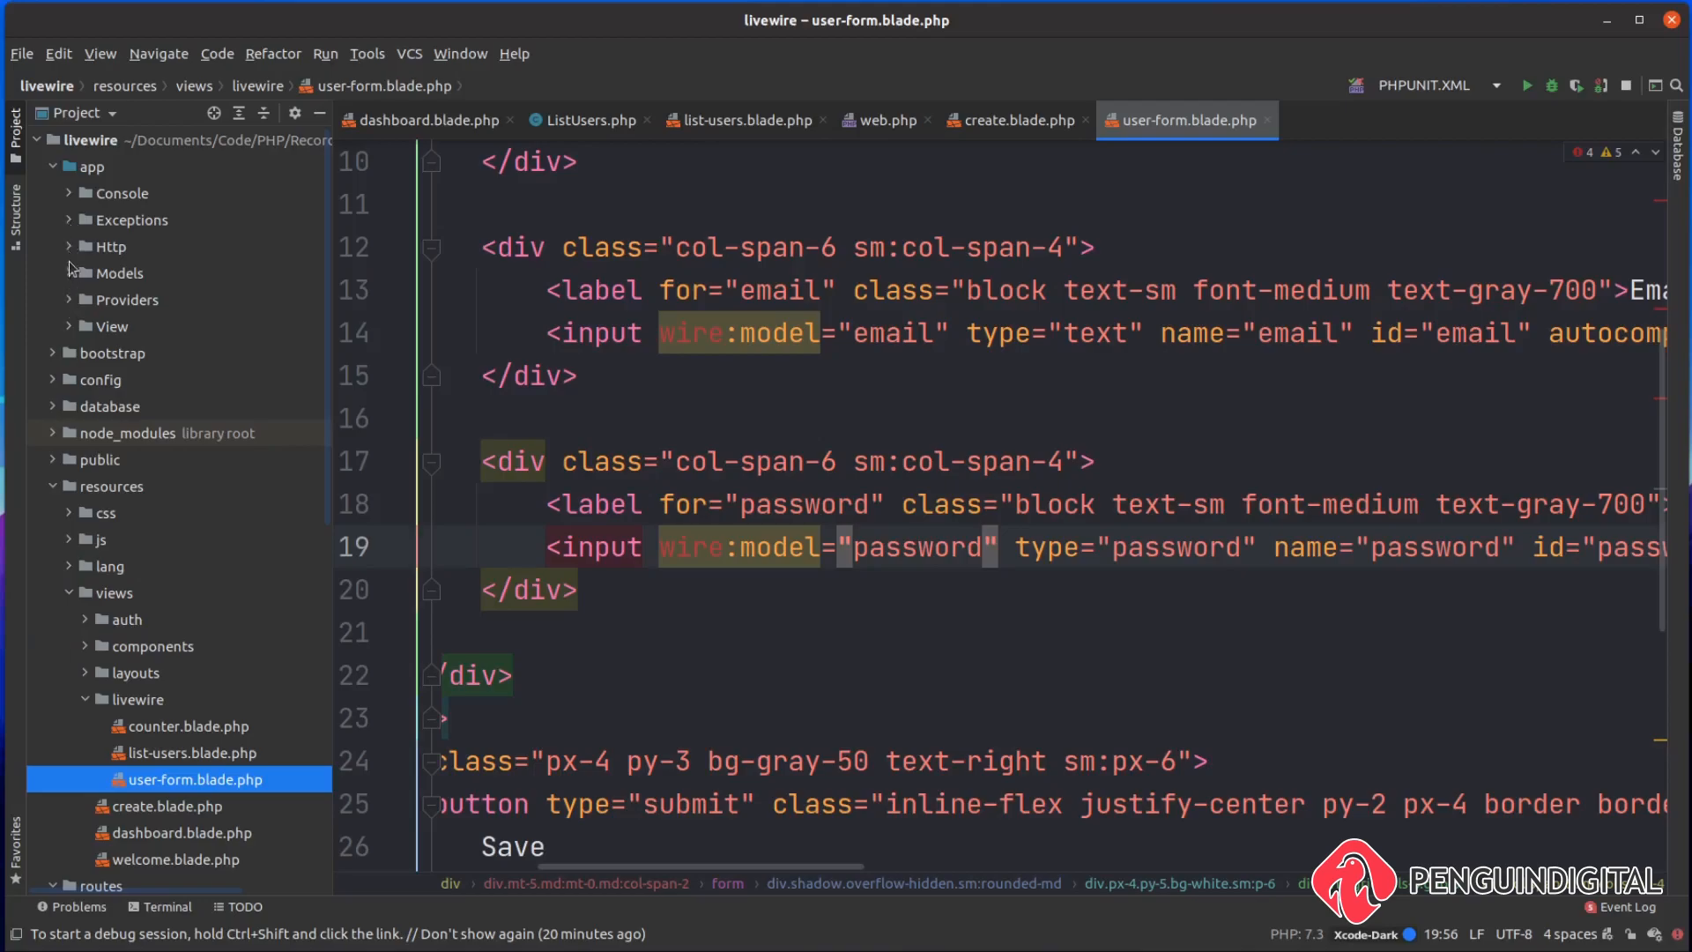
In UserForm.php, declare public $name, $email and $password properties.
click(70, 248)
click(87, 301)
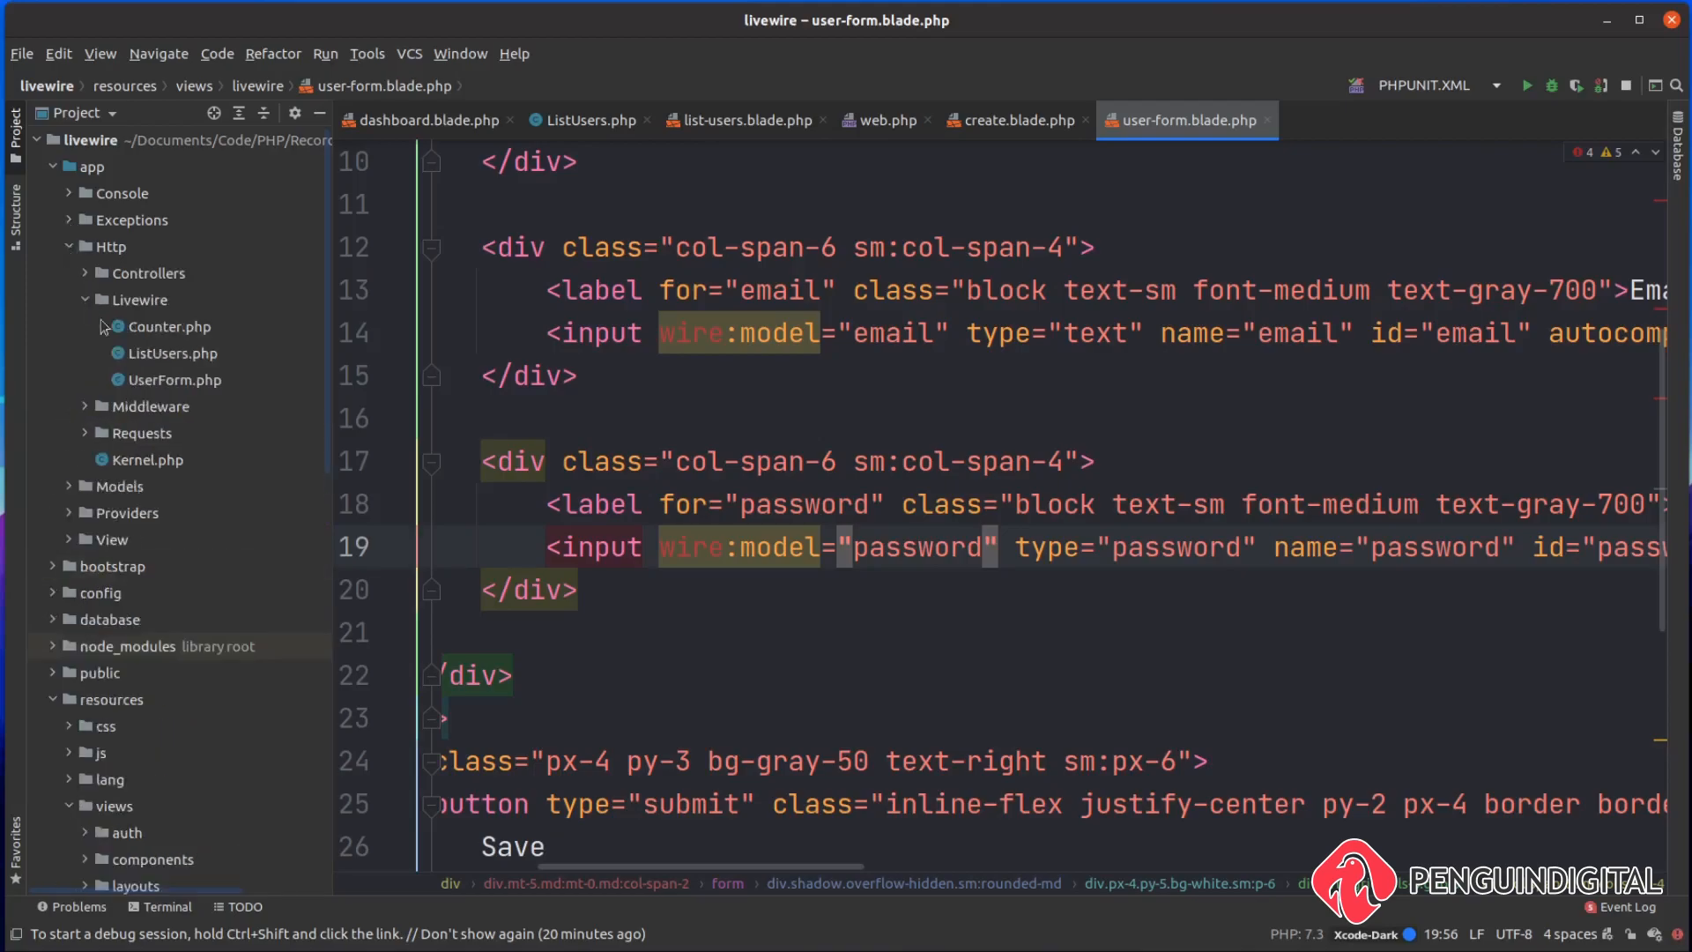
double_click(174, 379)
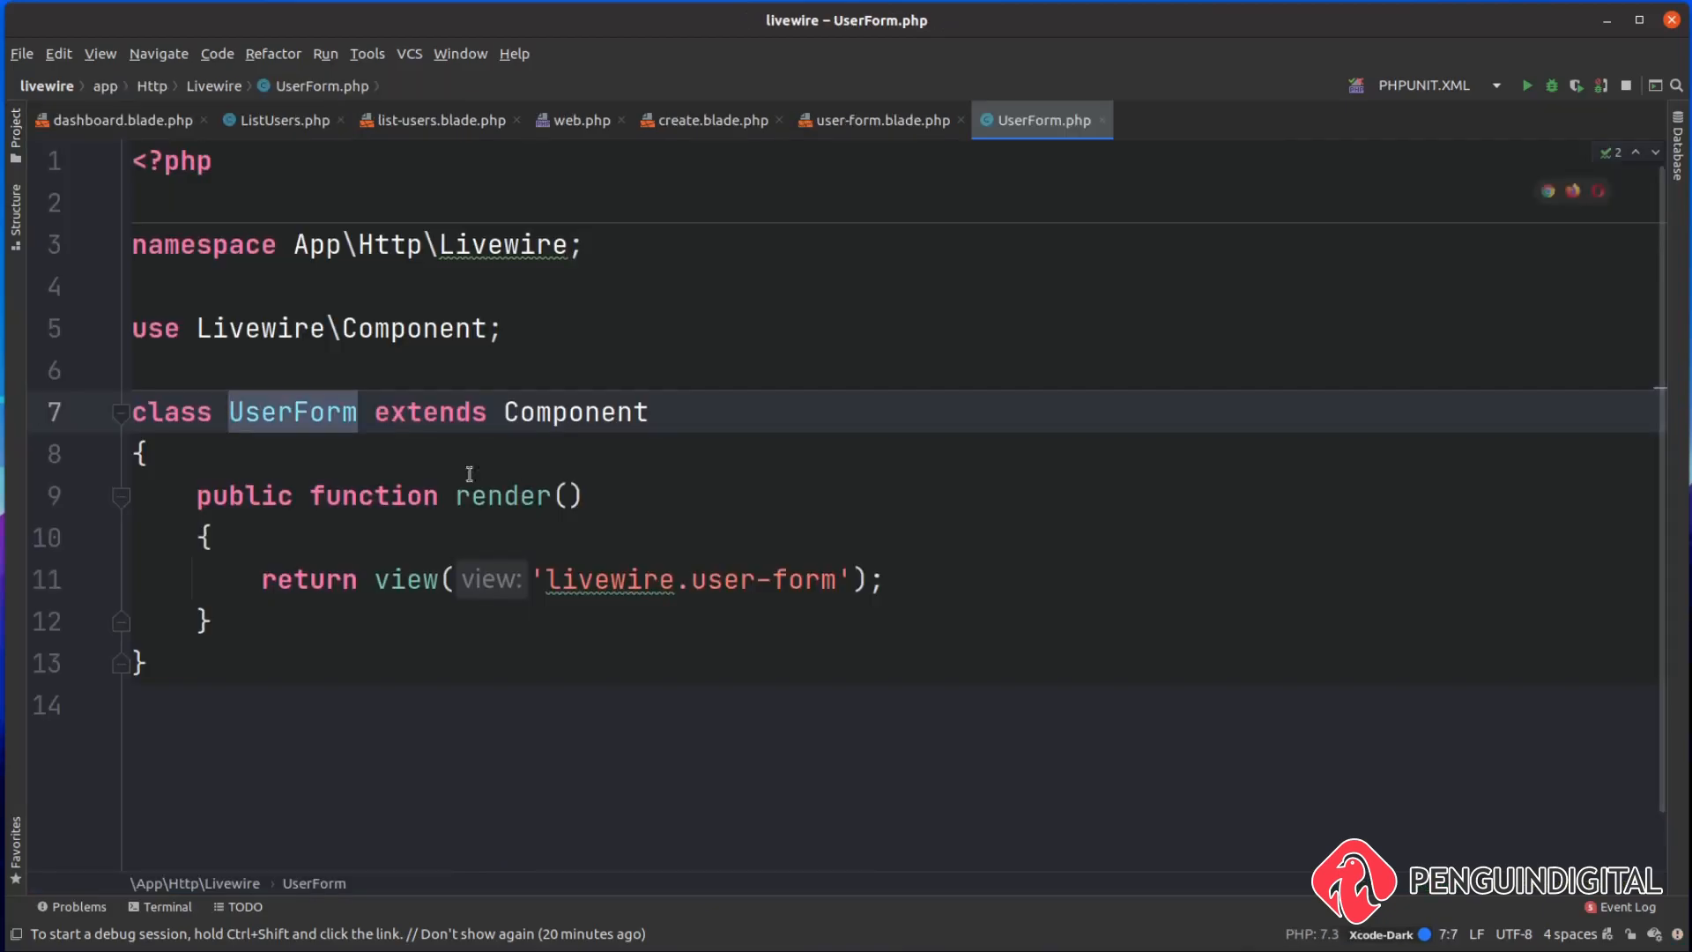
click(266, 464)
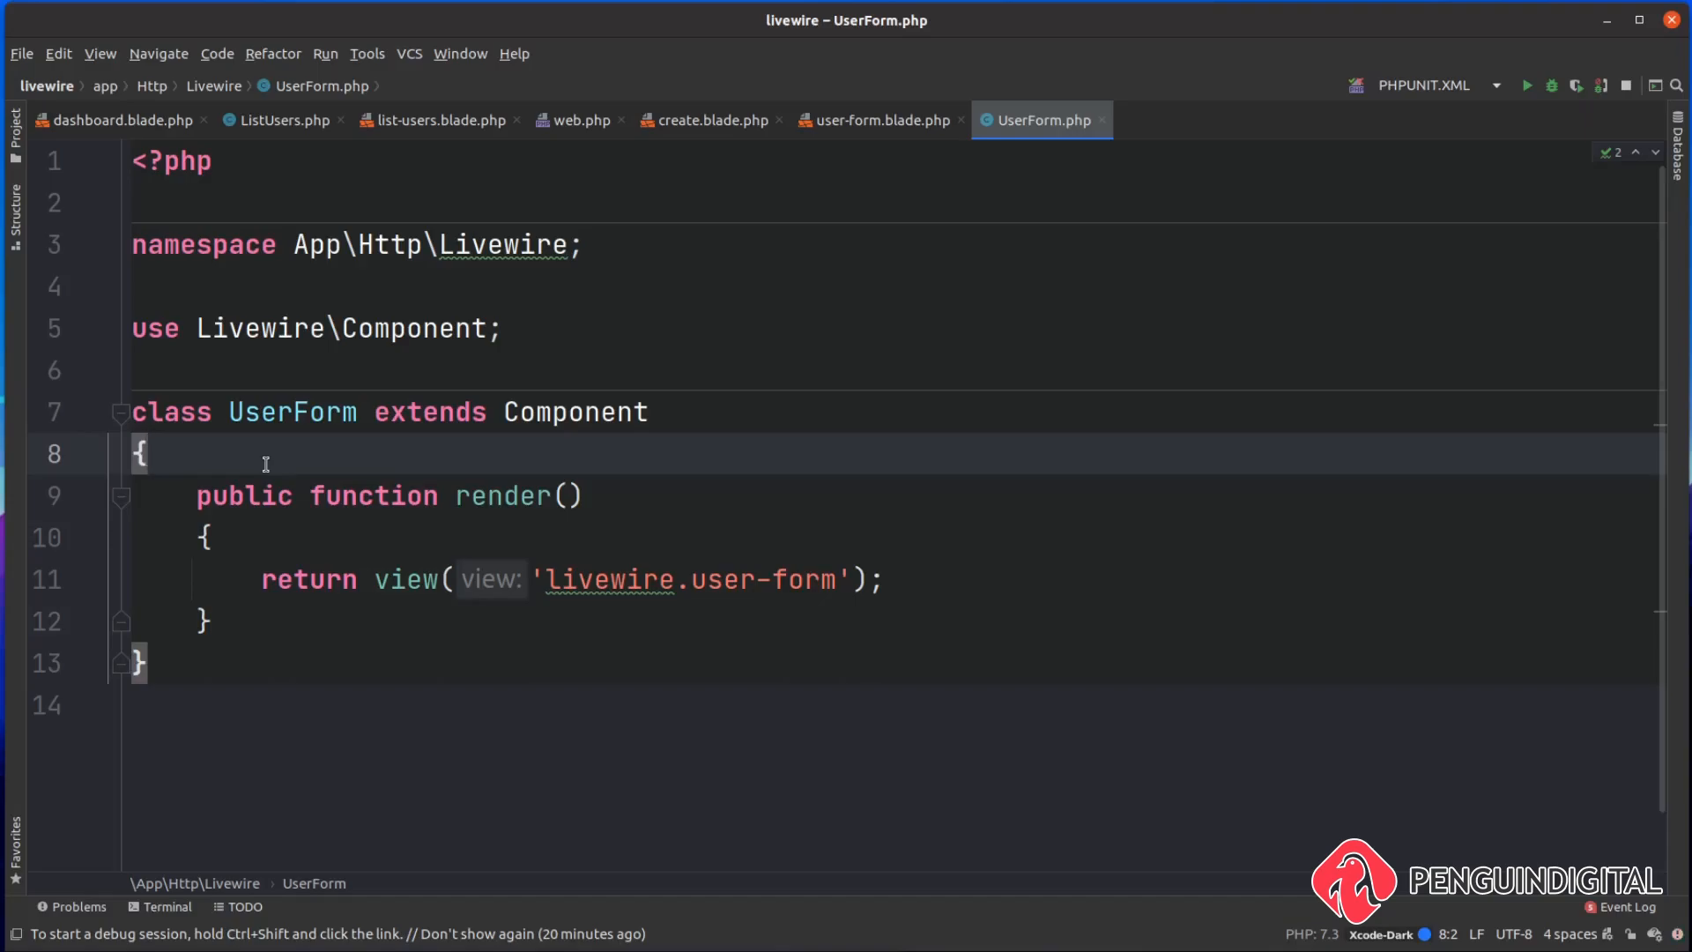
key(Return)
text(pub)
key(Tab)
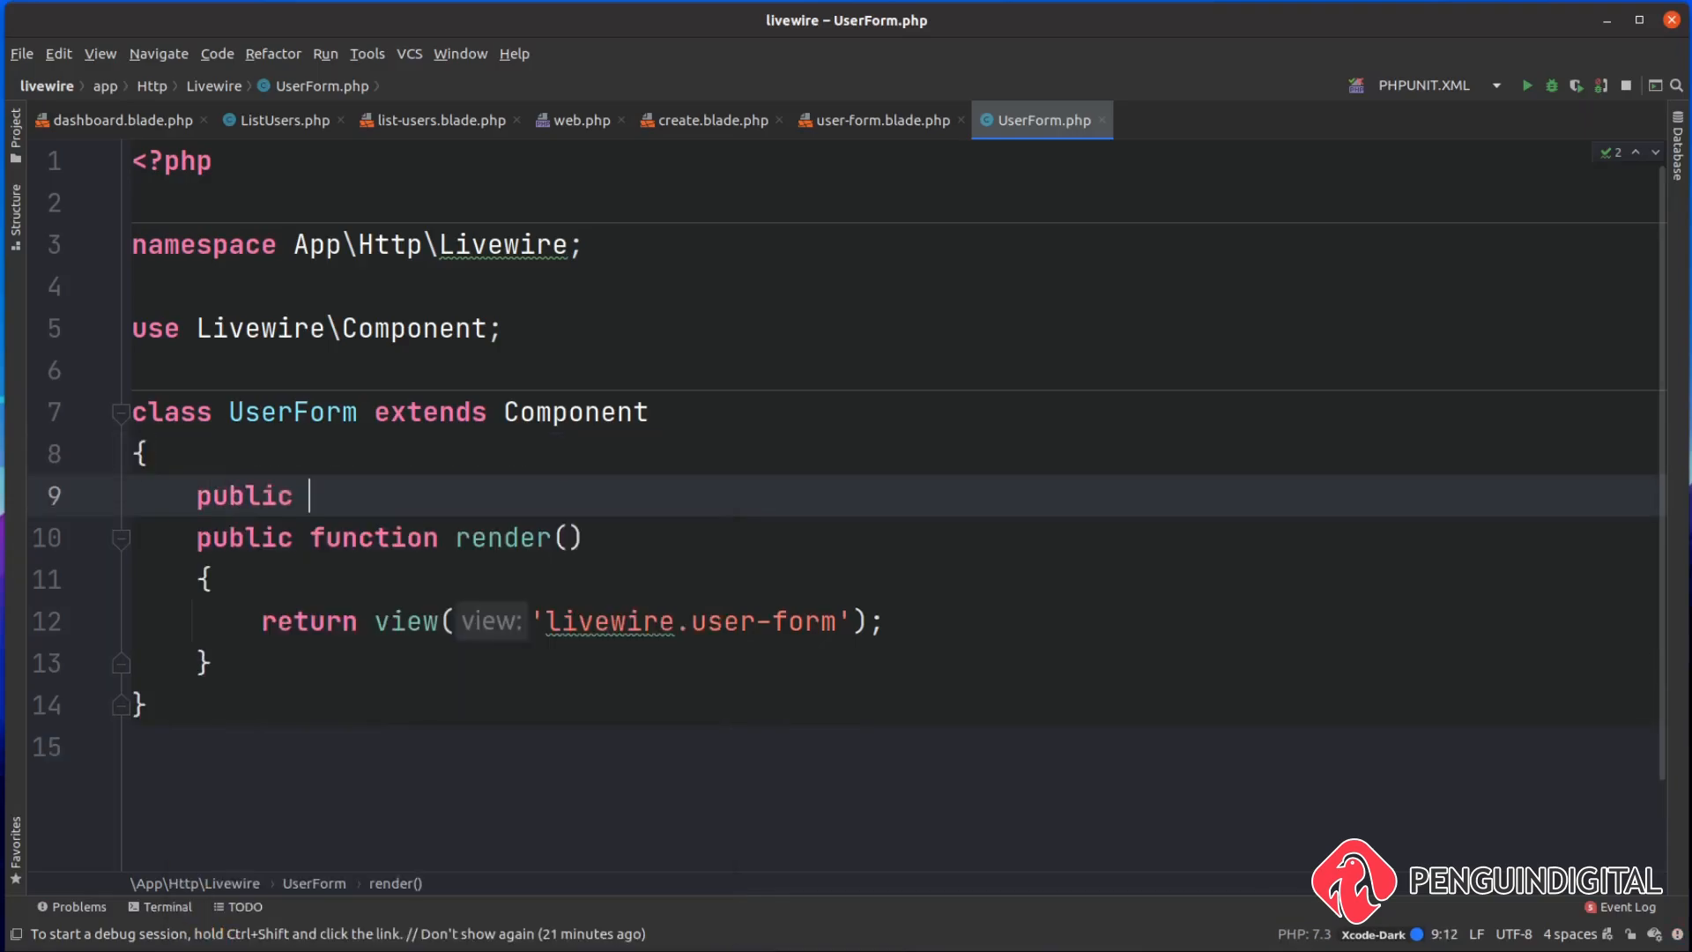
text($name;)
key(ctrl+d)
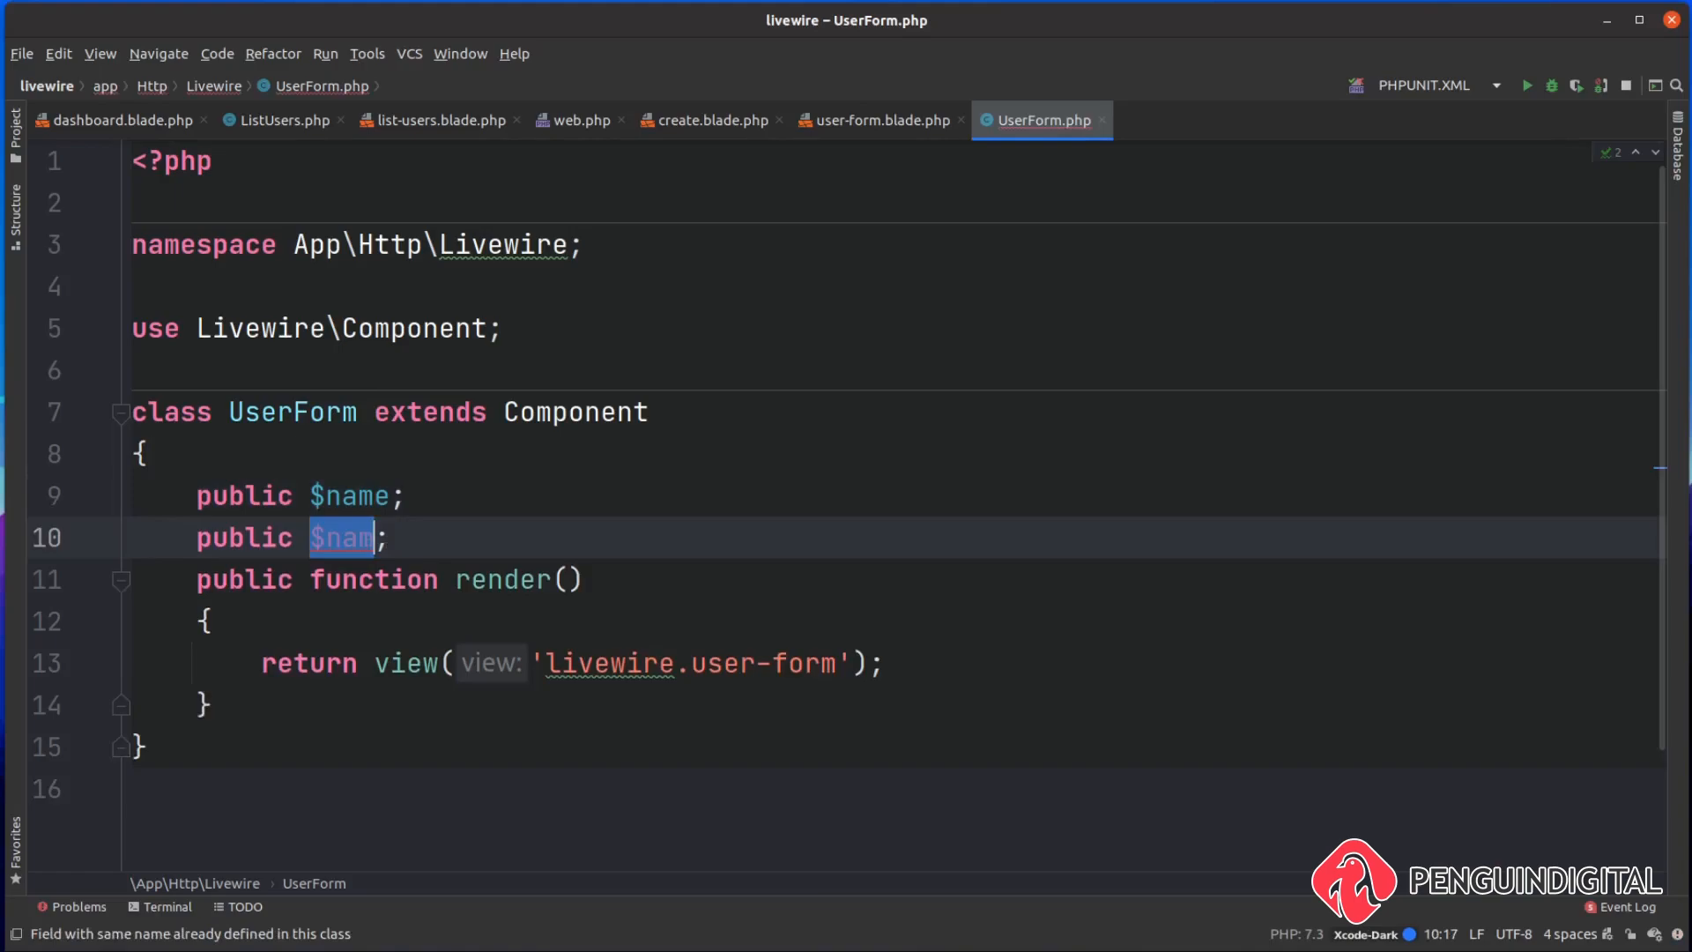
key(BackSpace)
key(BackSpace)
key(BackSpace)
text($email)
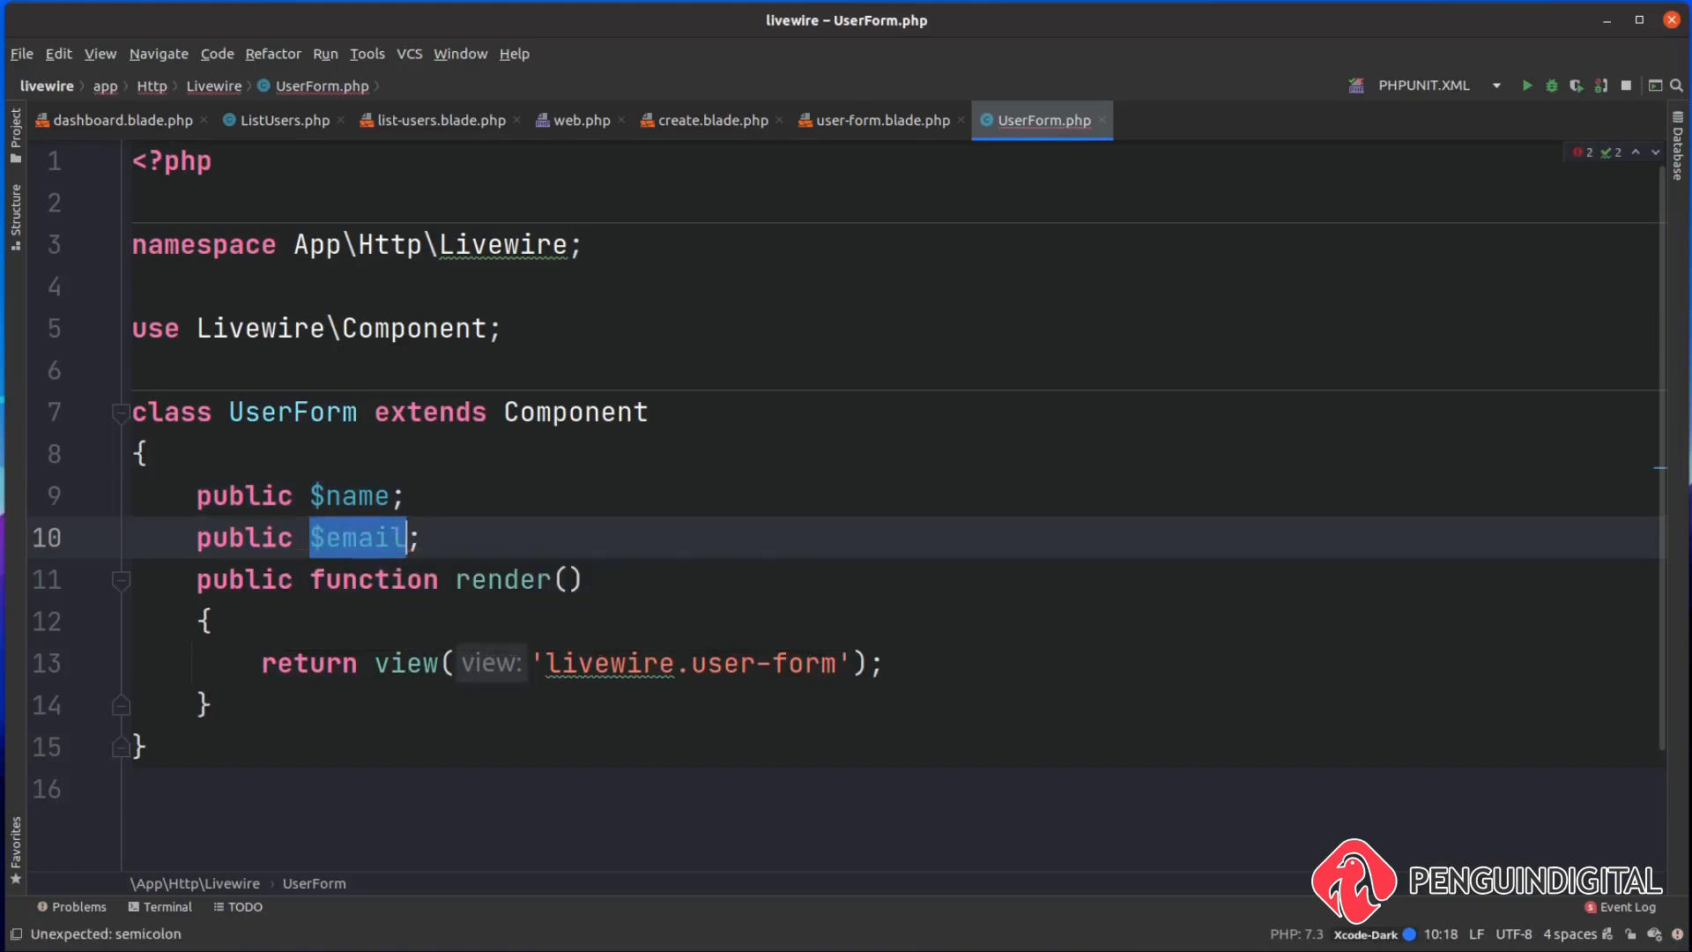
key(ctrl+d)
key(BackSpace)
key(BackSpace)
key(BackSpace)
text($pa)
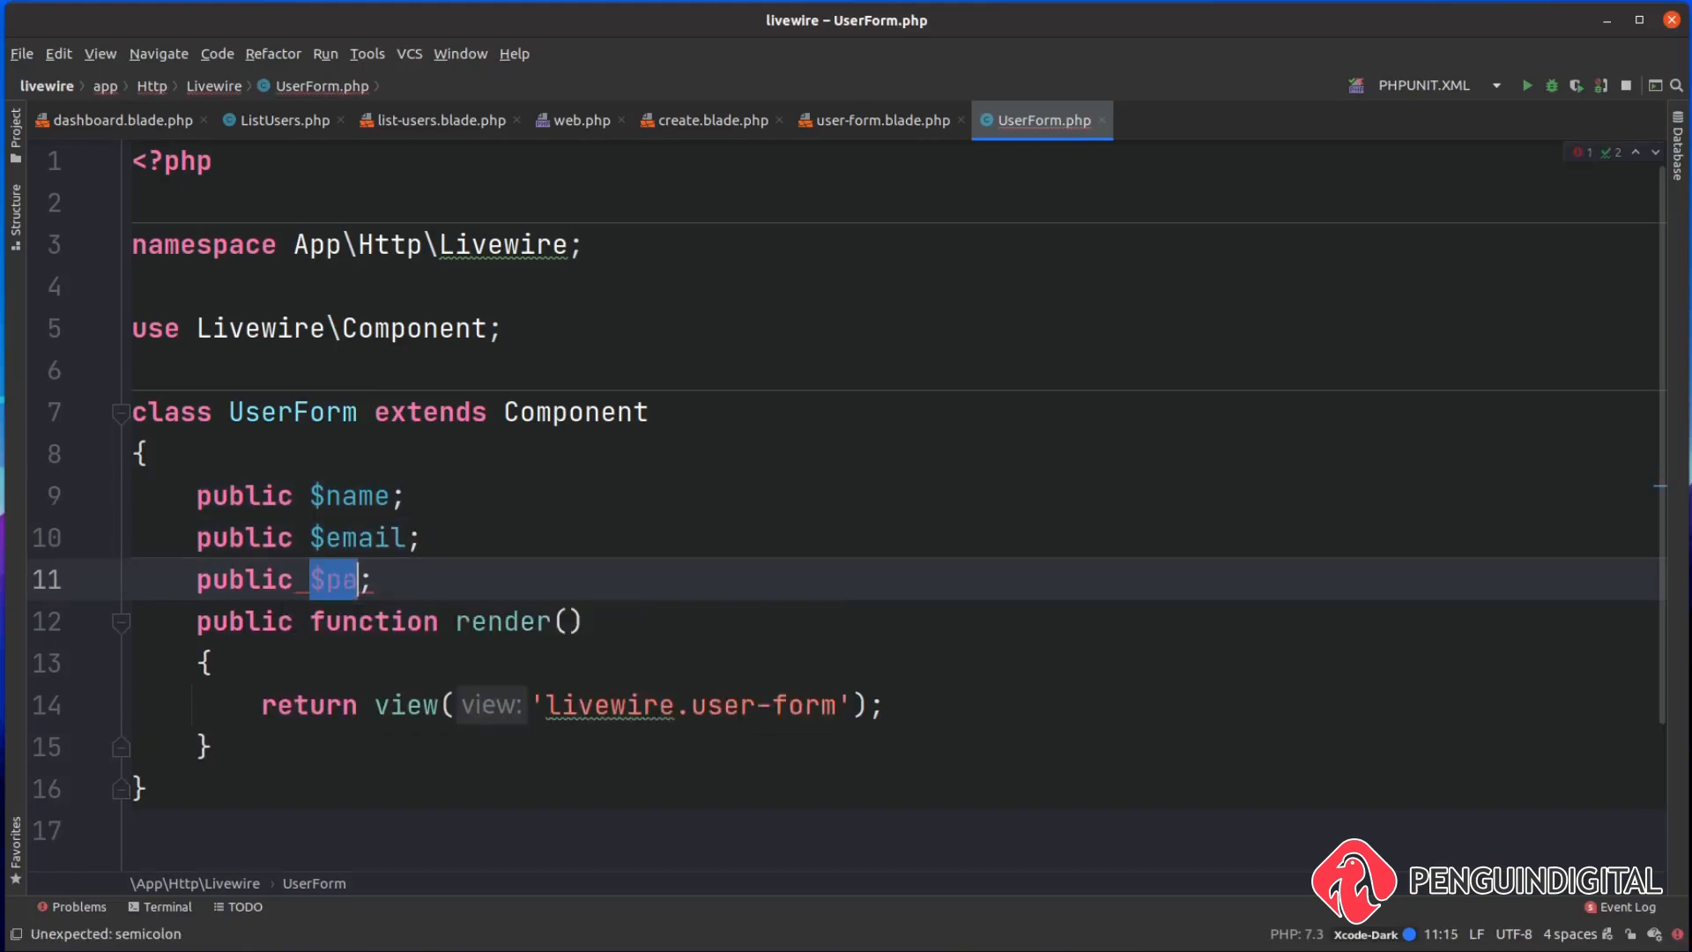
text(ssword)
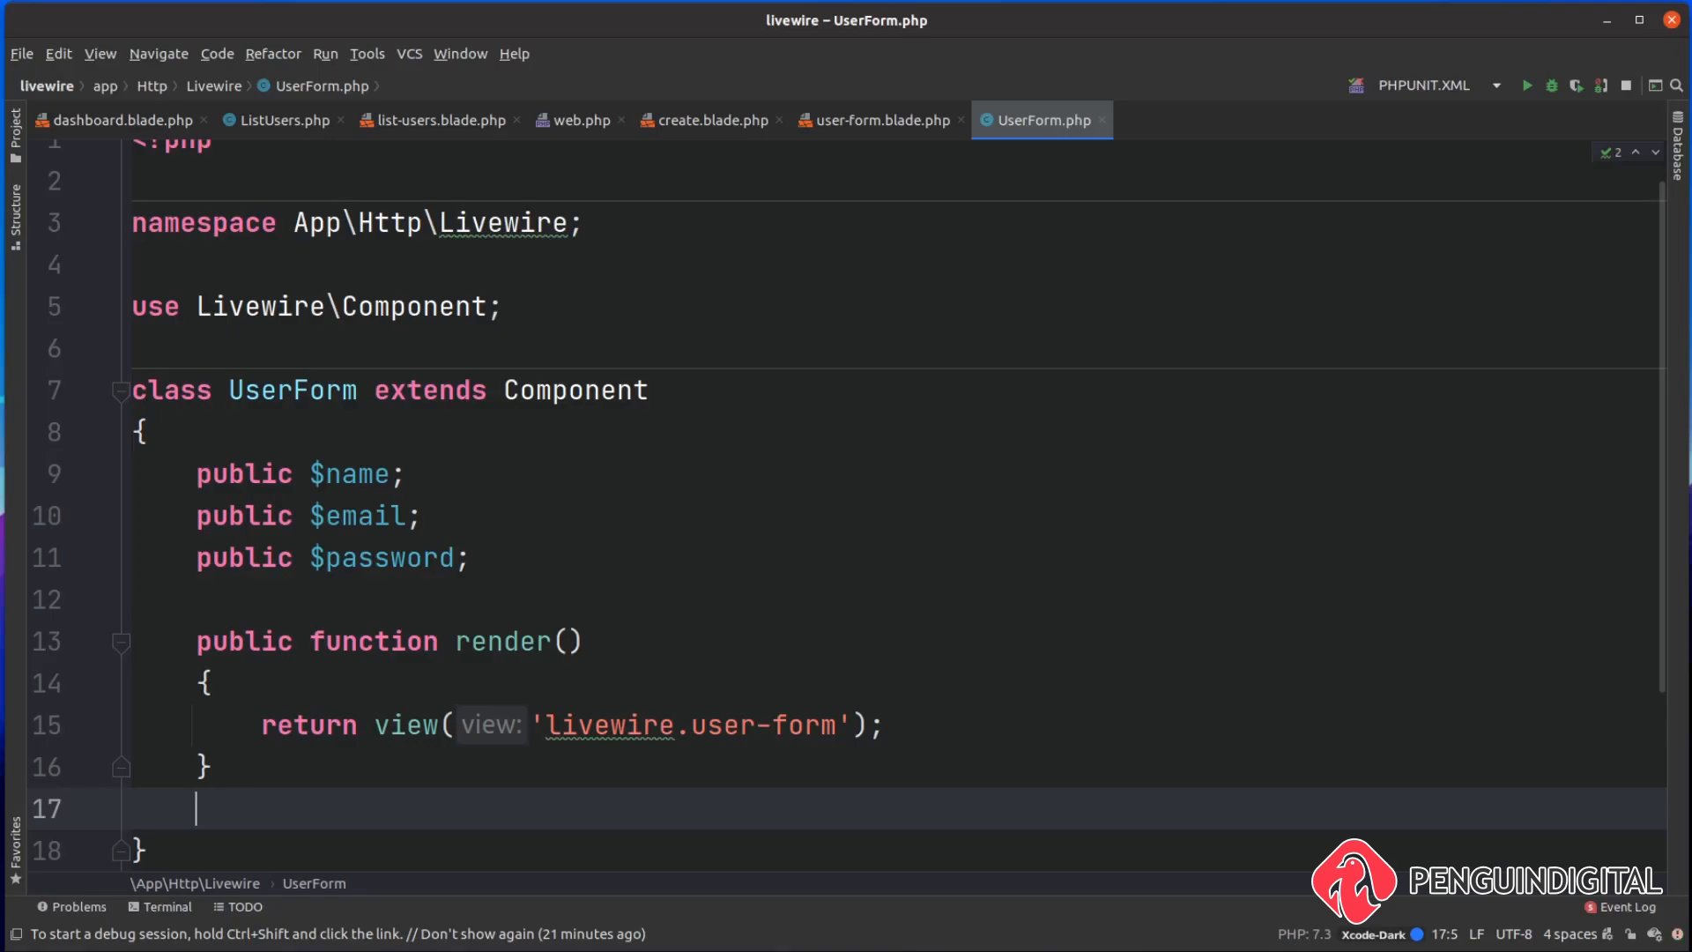
Add a submit method calling User::create with a 'name' => $this->name entry, importing User.
key(Return)
text(public )
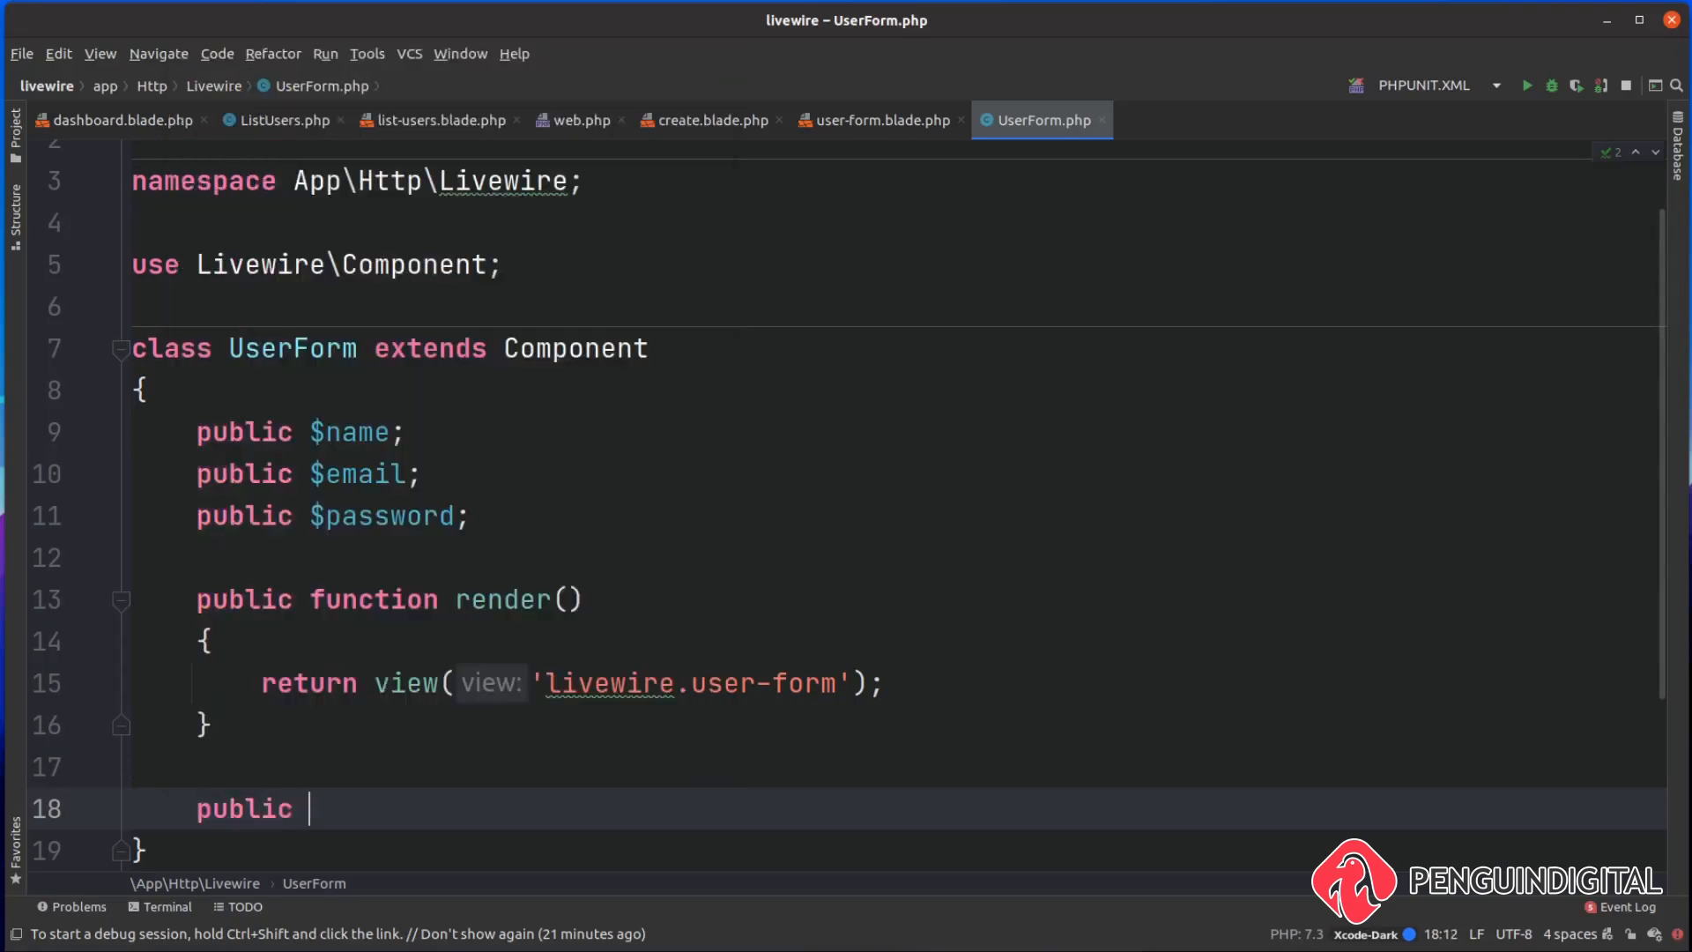
text(function s)
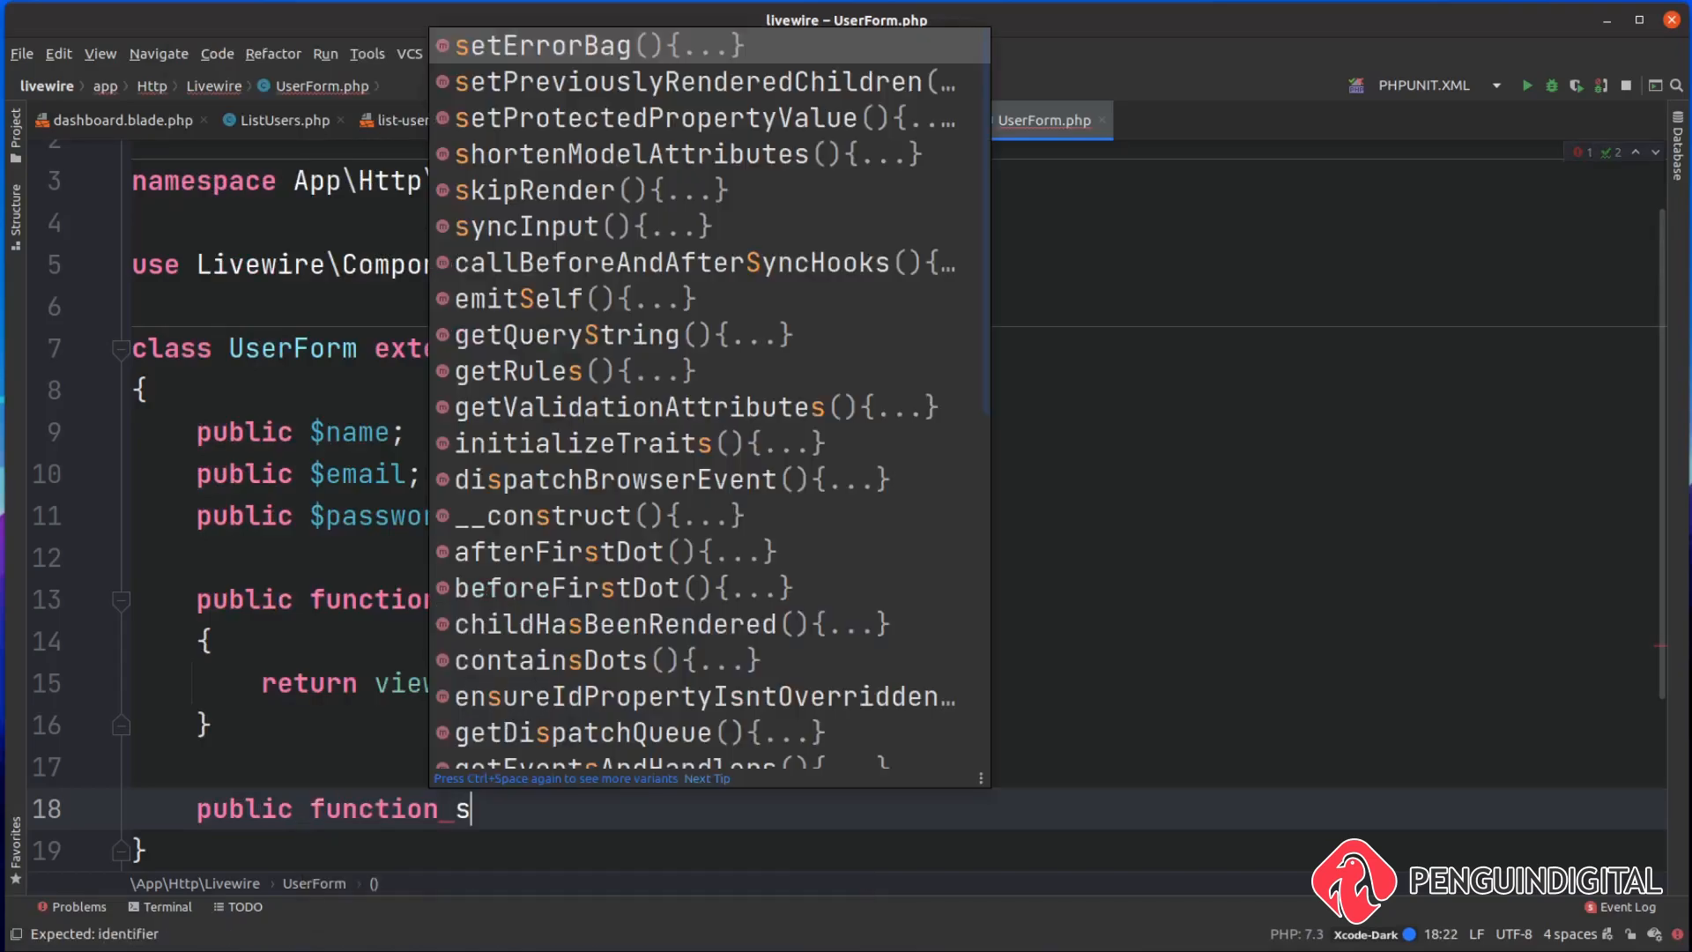
text(ubmit()
key(Return)
text({)
key(Return)
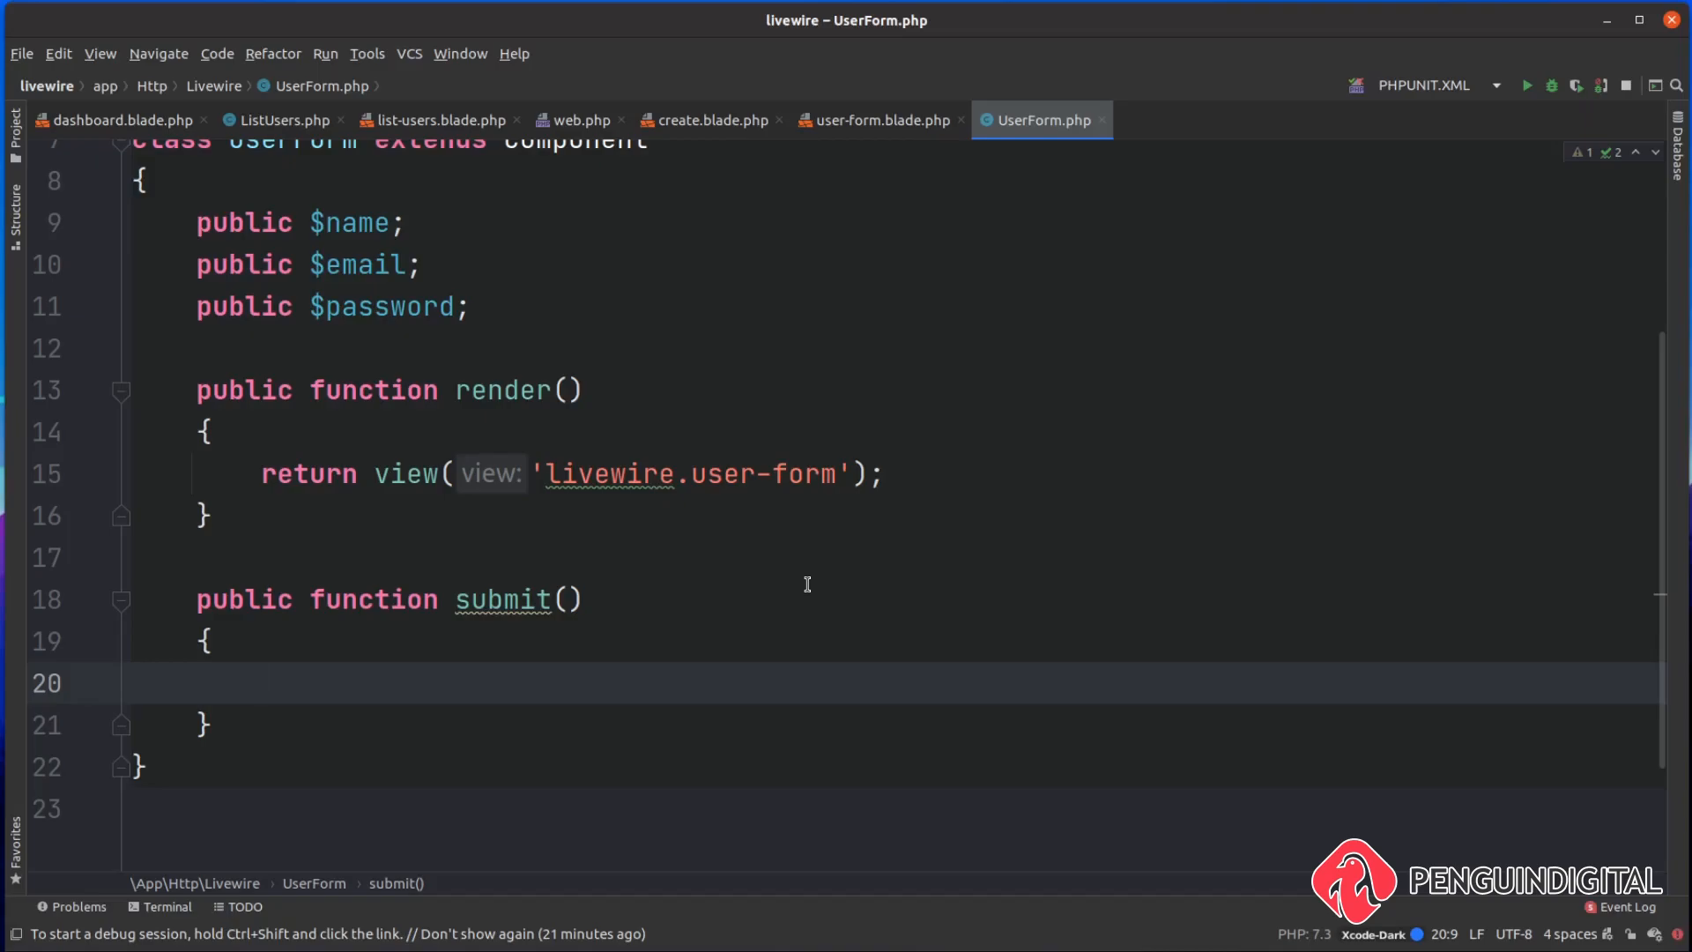
text(U)
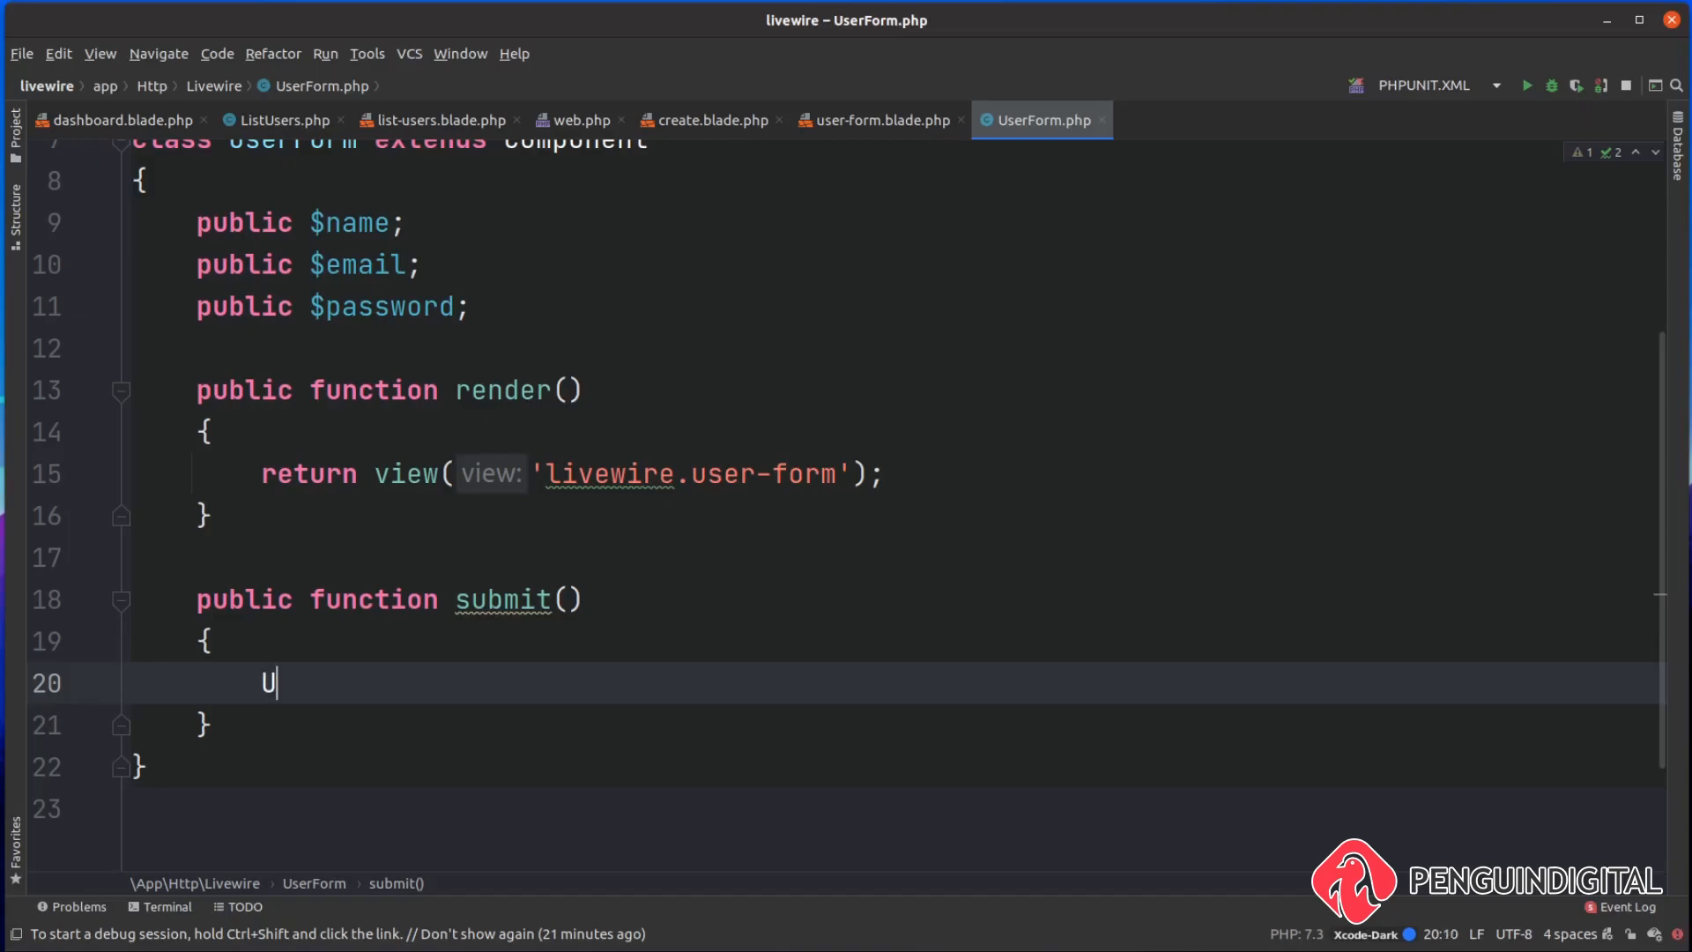
text(ser)
key(Tab)
text(::cr)
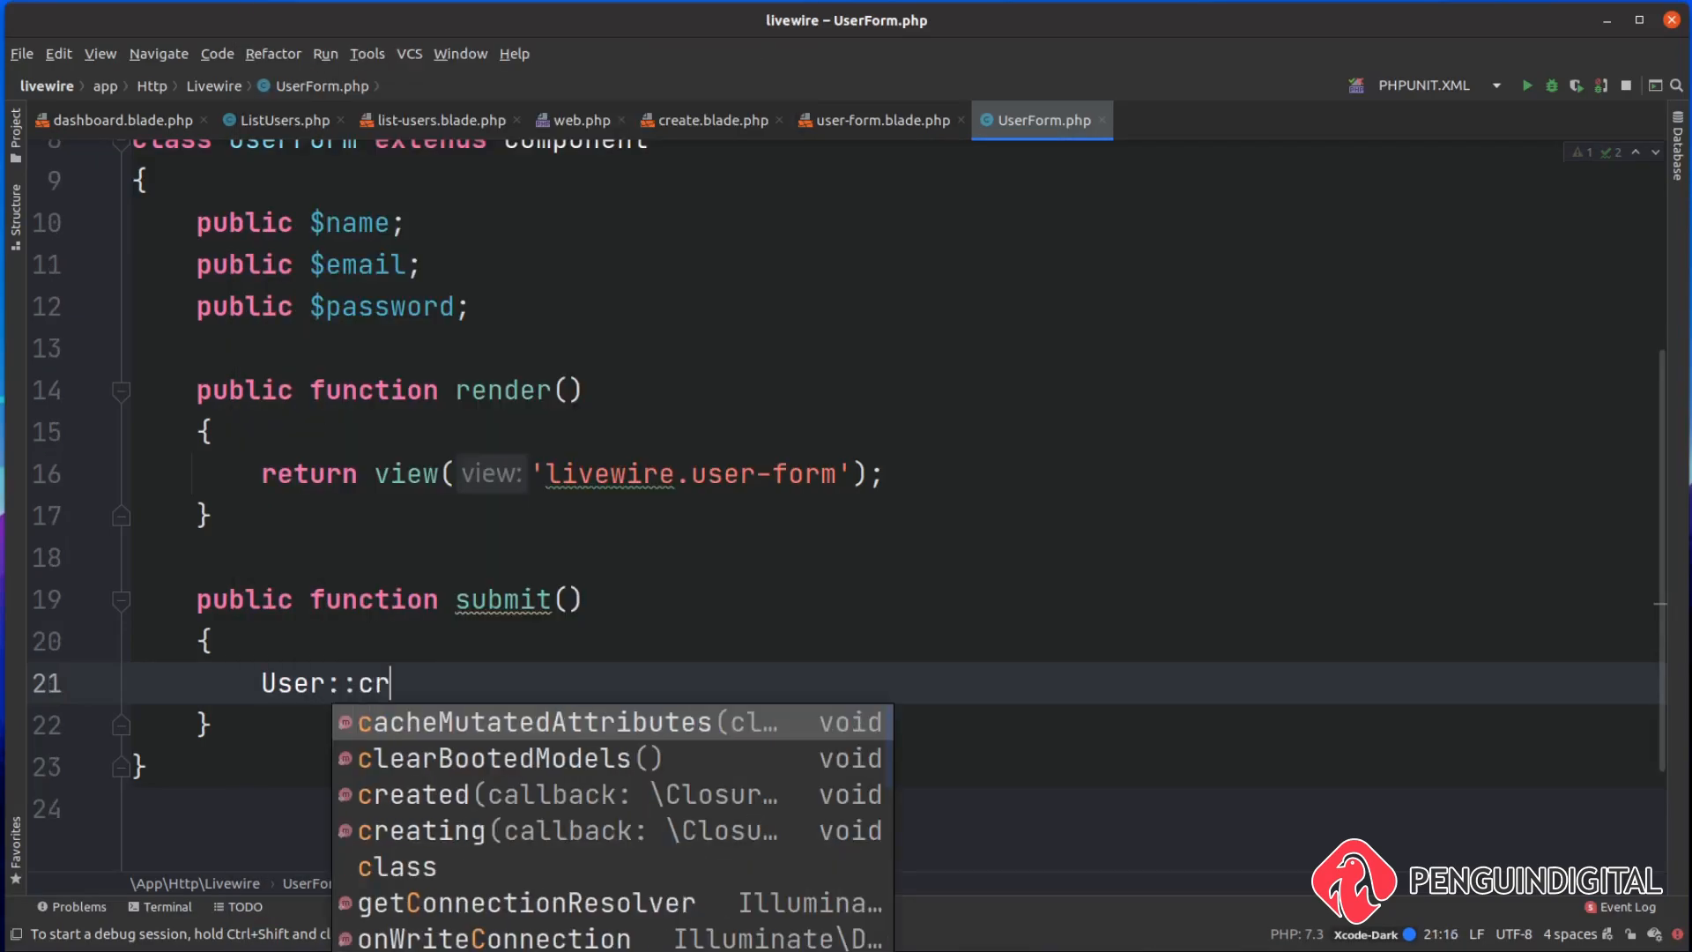
text(eate()
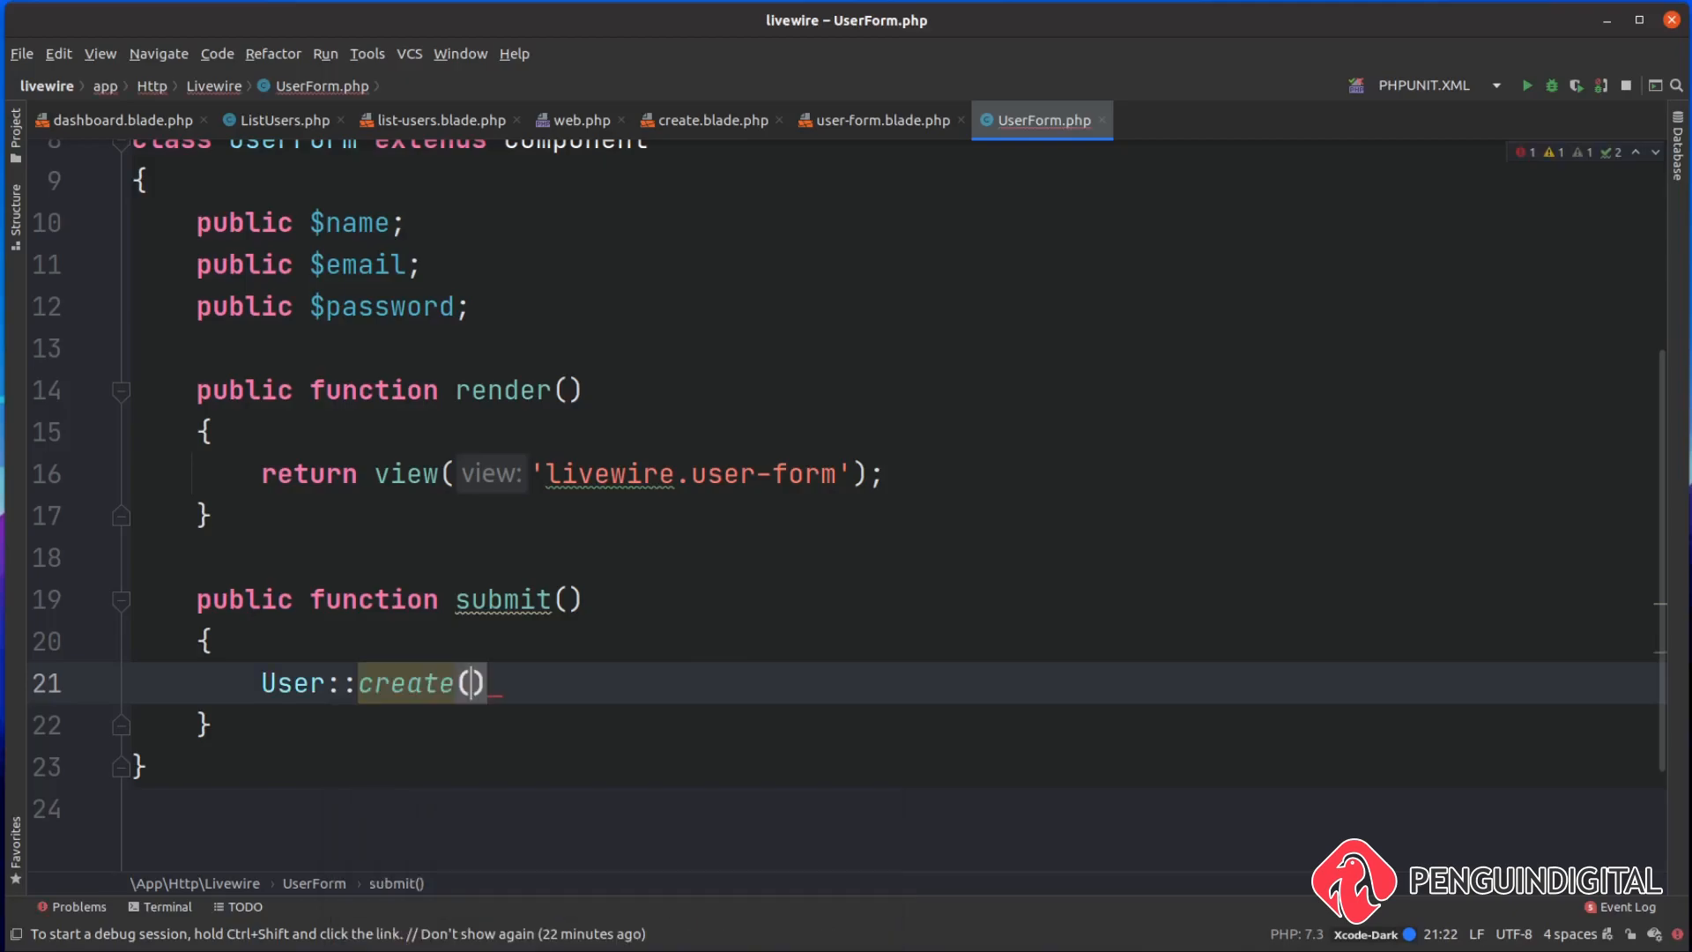
text([)
key(Return)
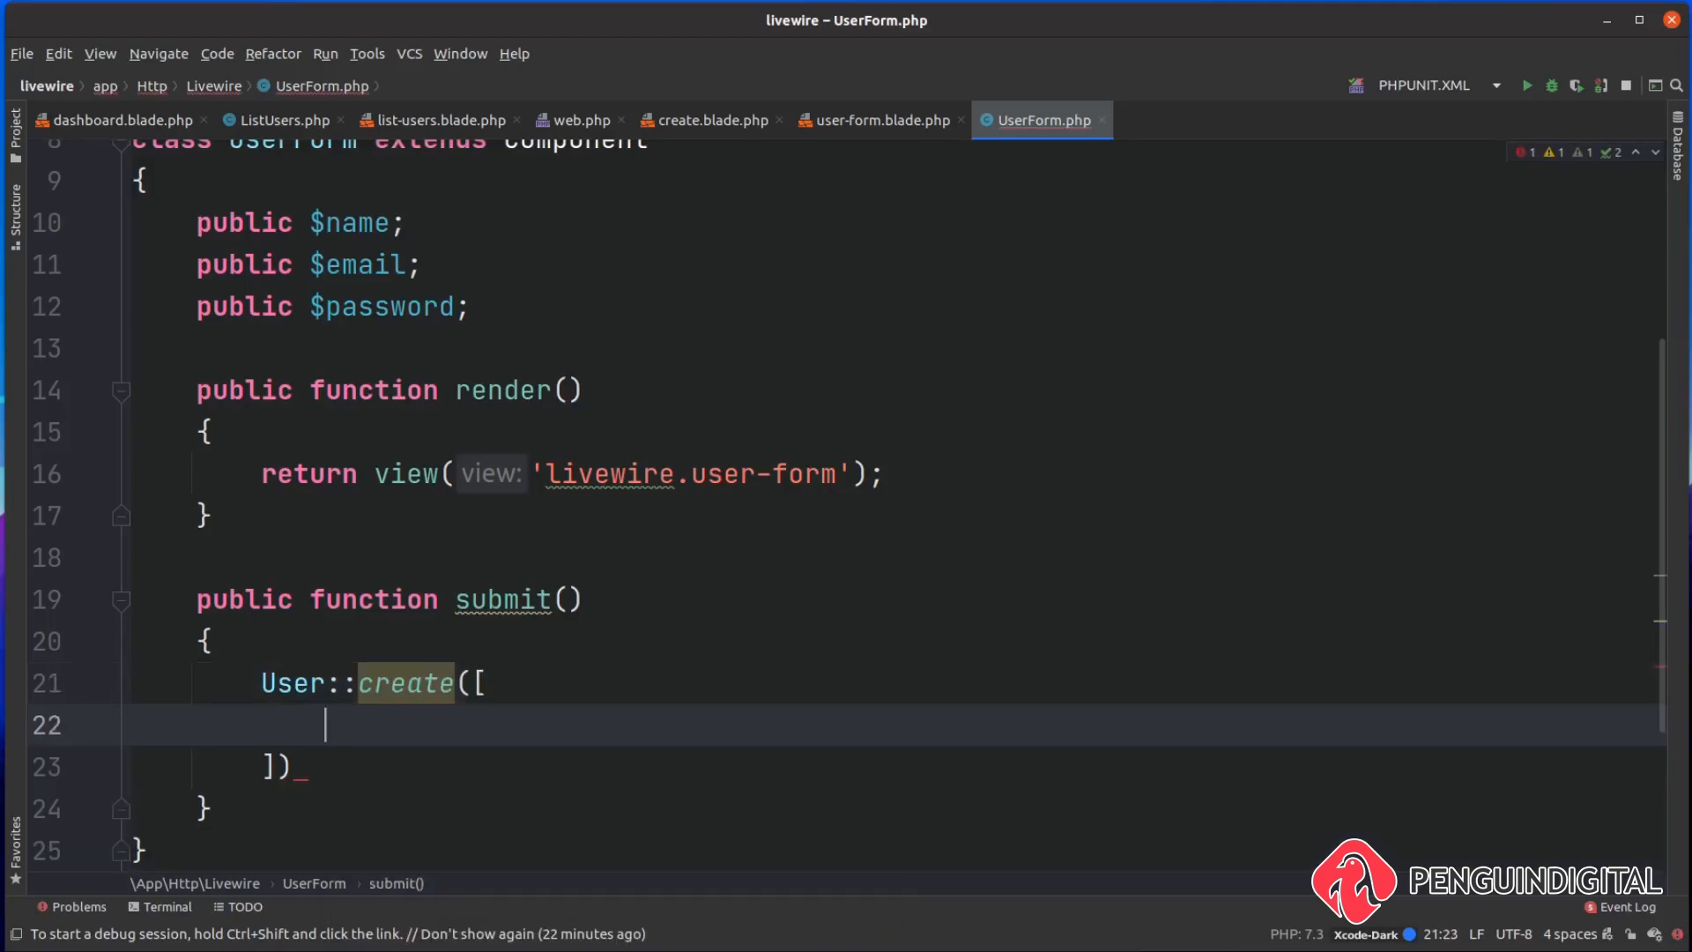
text('name)
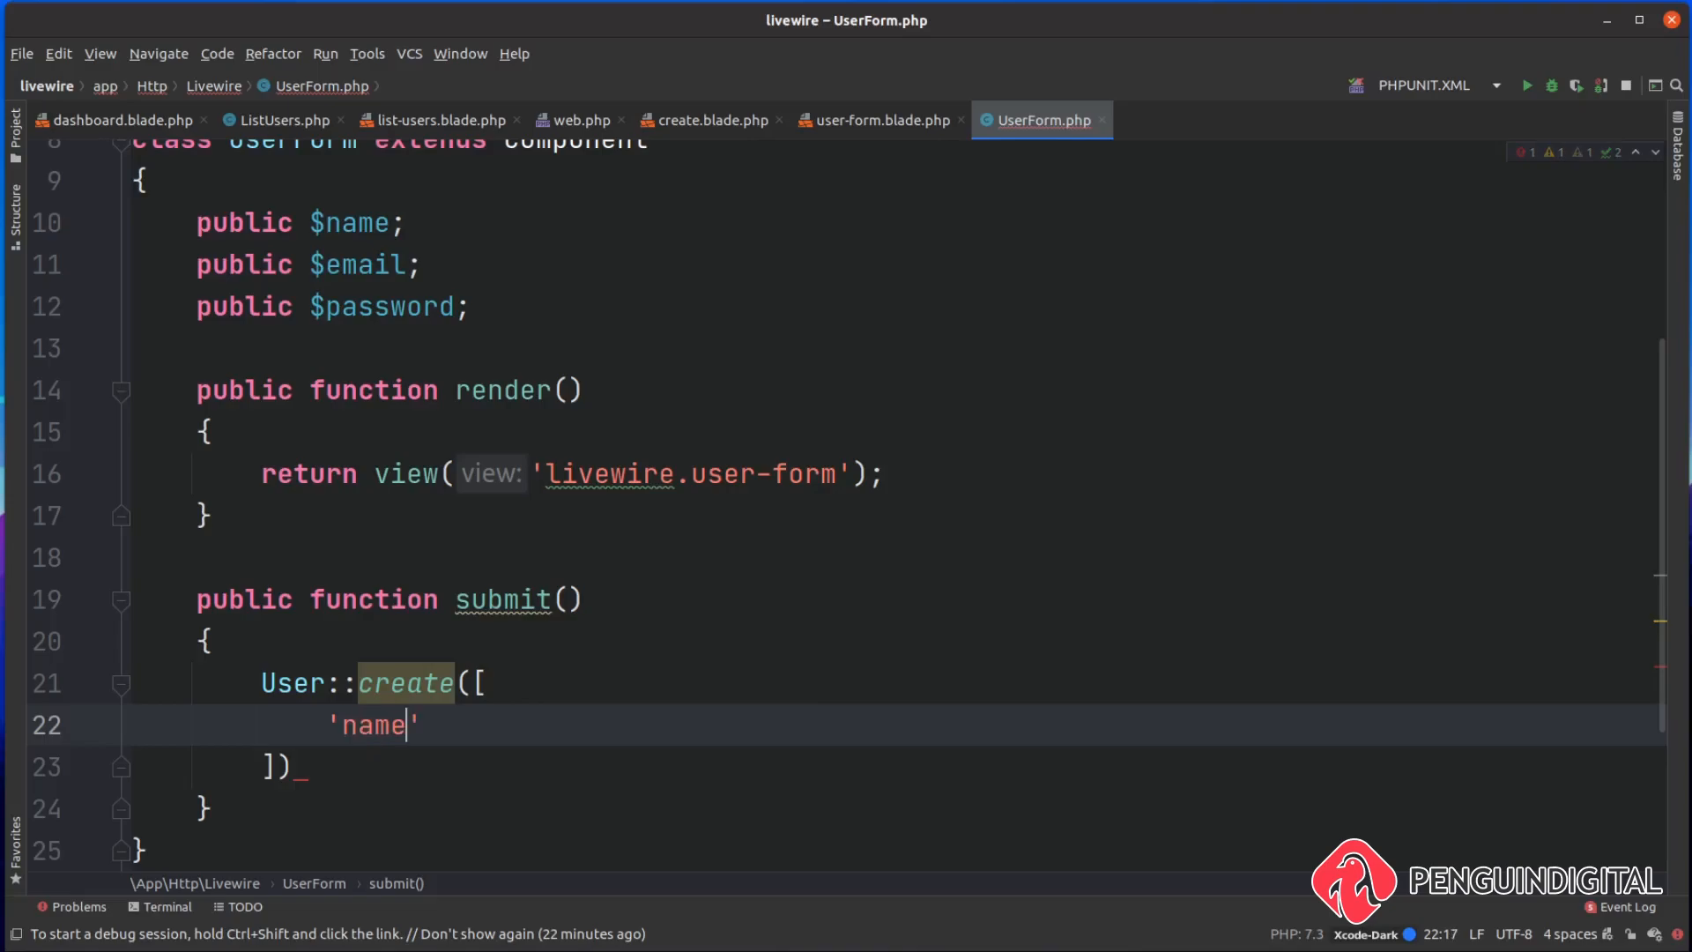
text(' => $)
key(Return)
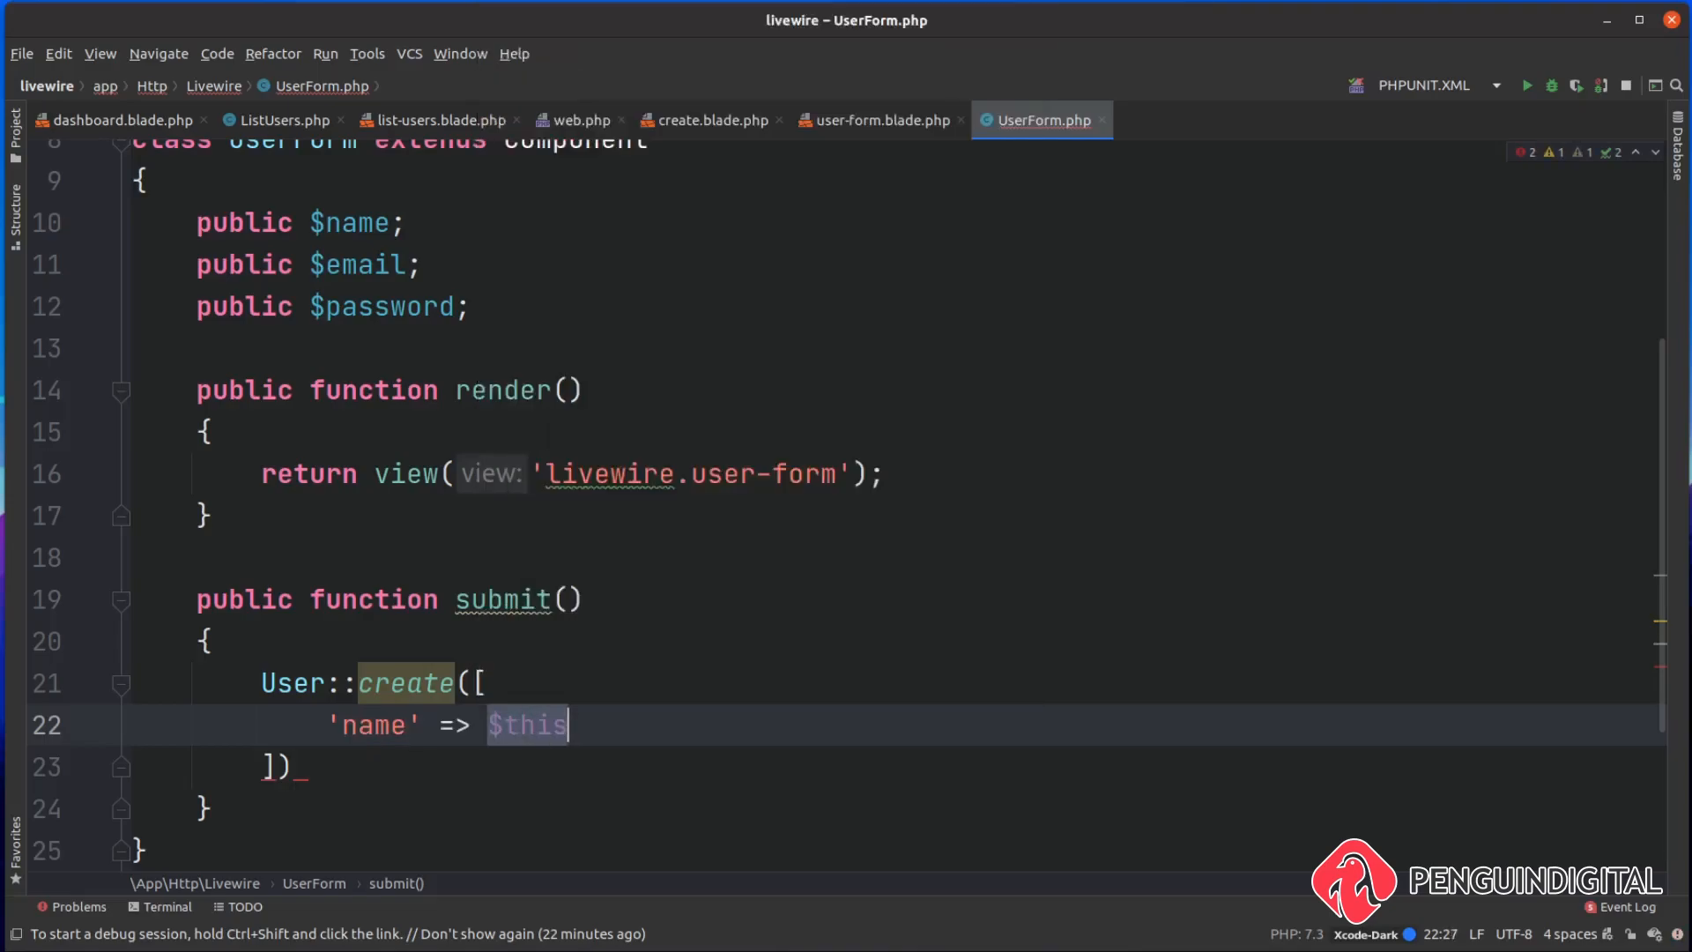
text(->name)
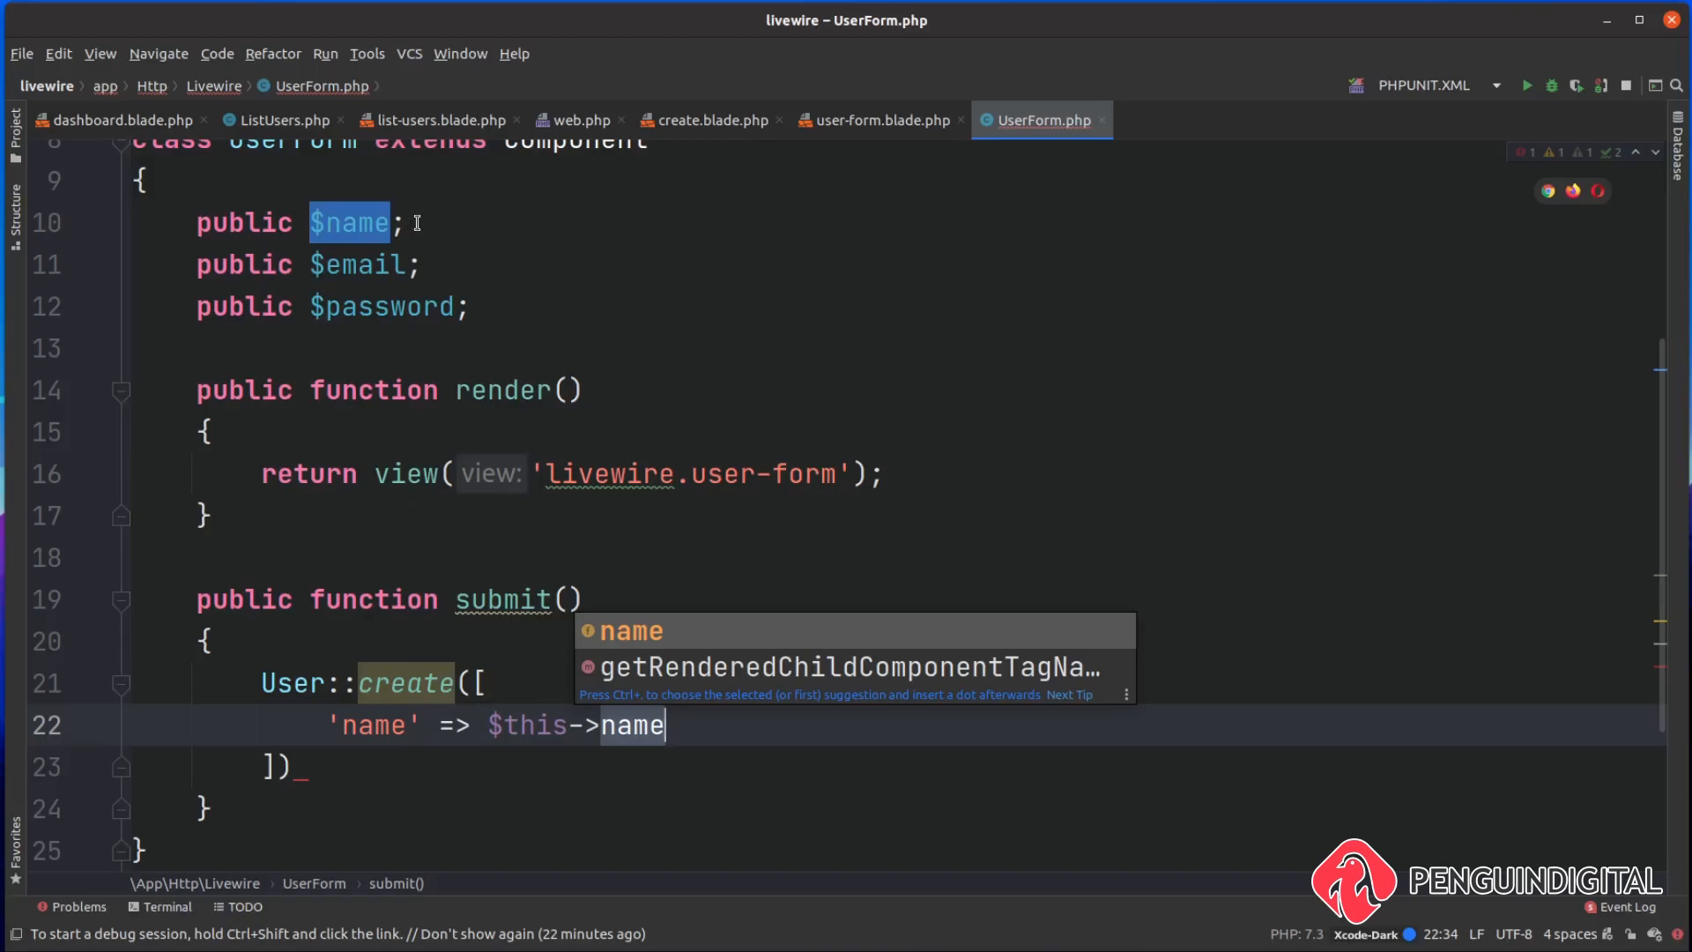
drag(413, 225, 197, 222)
drag(665, 725, 486, 725)
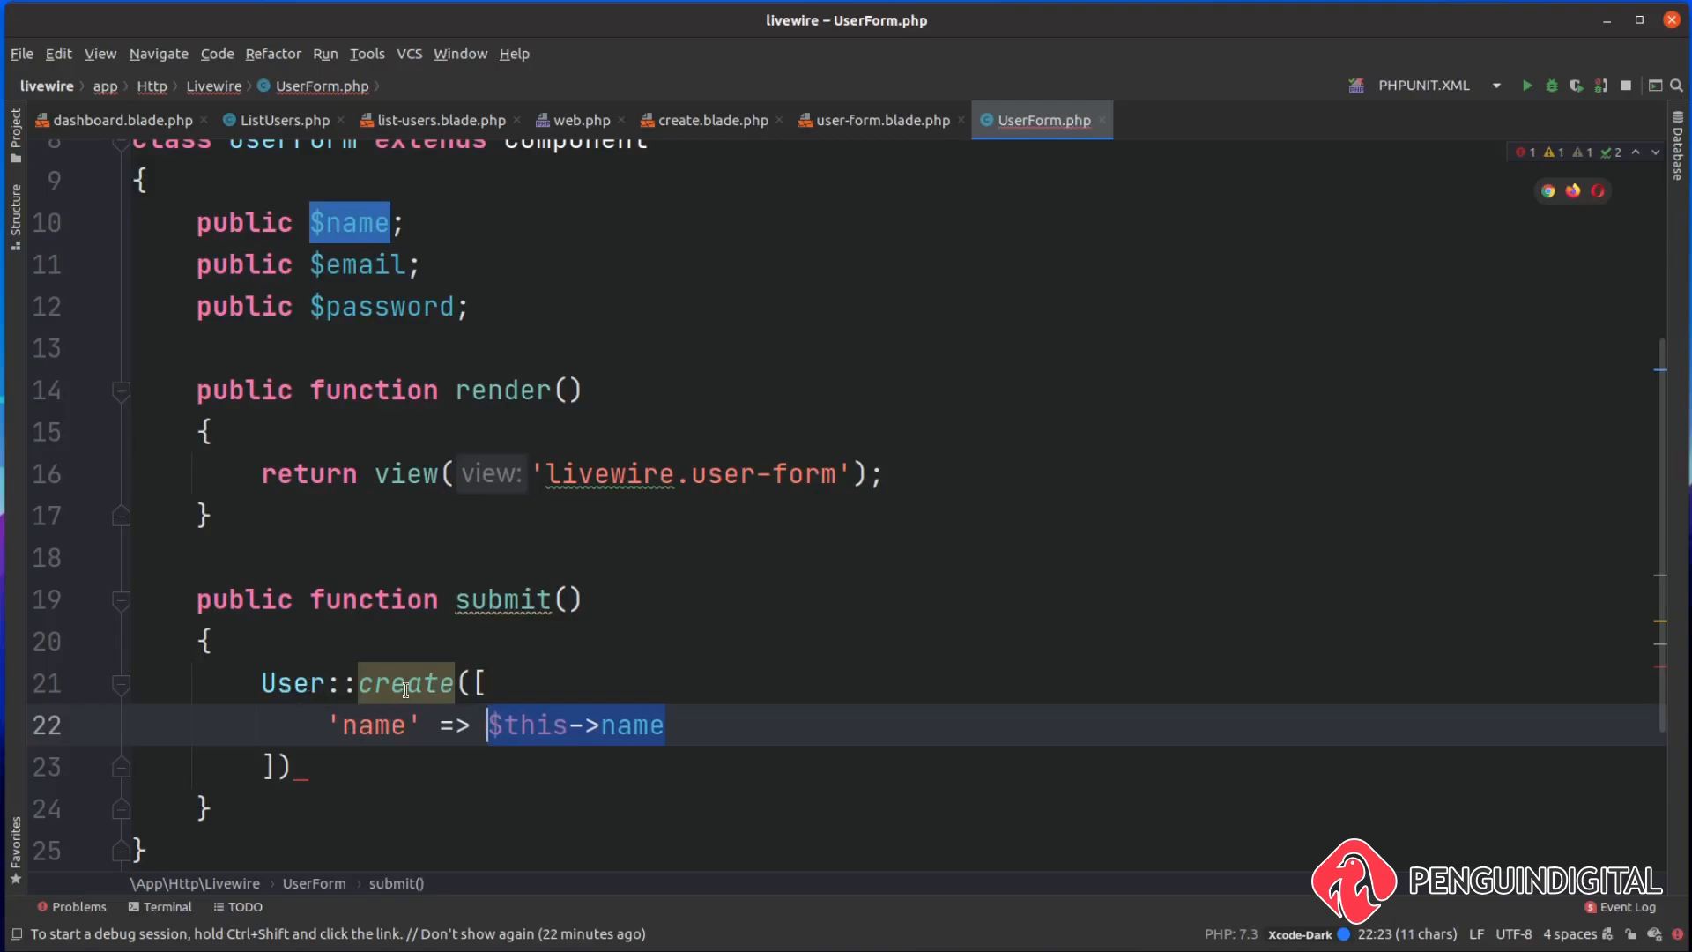
key(End)
text(,)
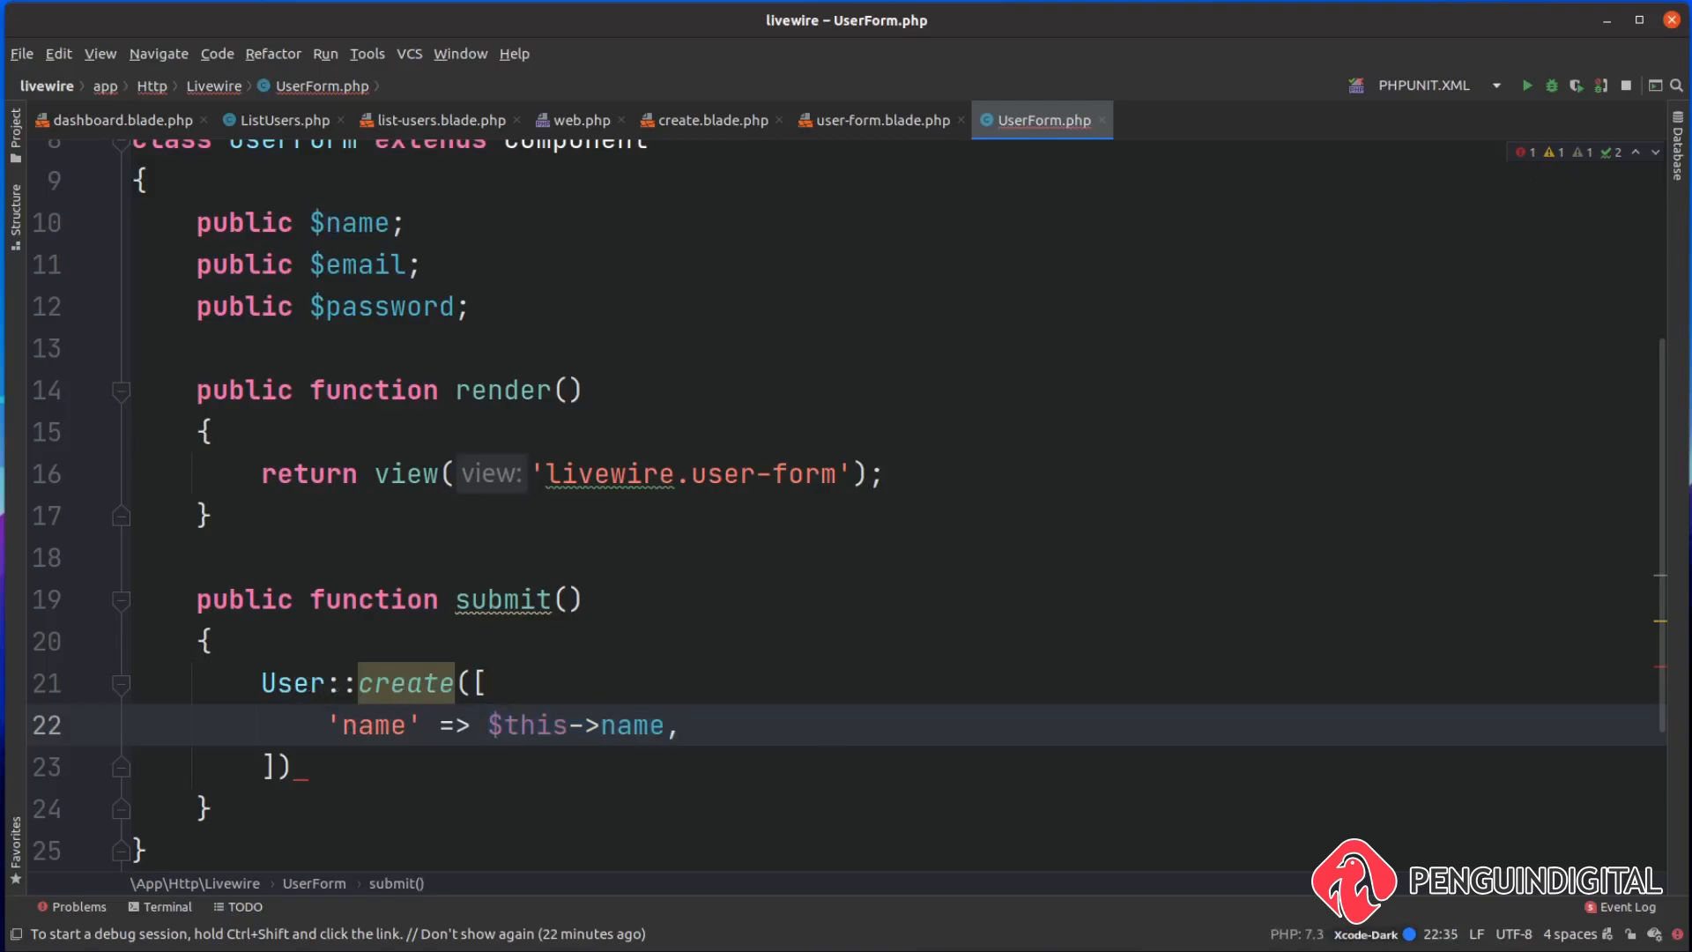
key(ctrl+d)
key(ctrl+d)
Turn the duplicated entries into 'email' => $this->email and 'password' => $this->password.
double_click(374, 516)
text(em)
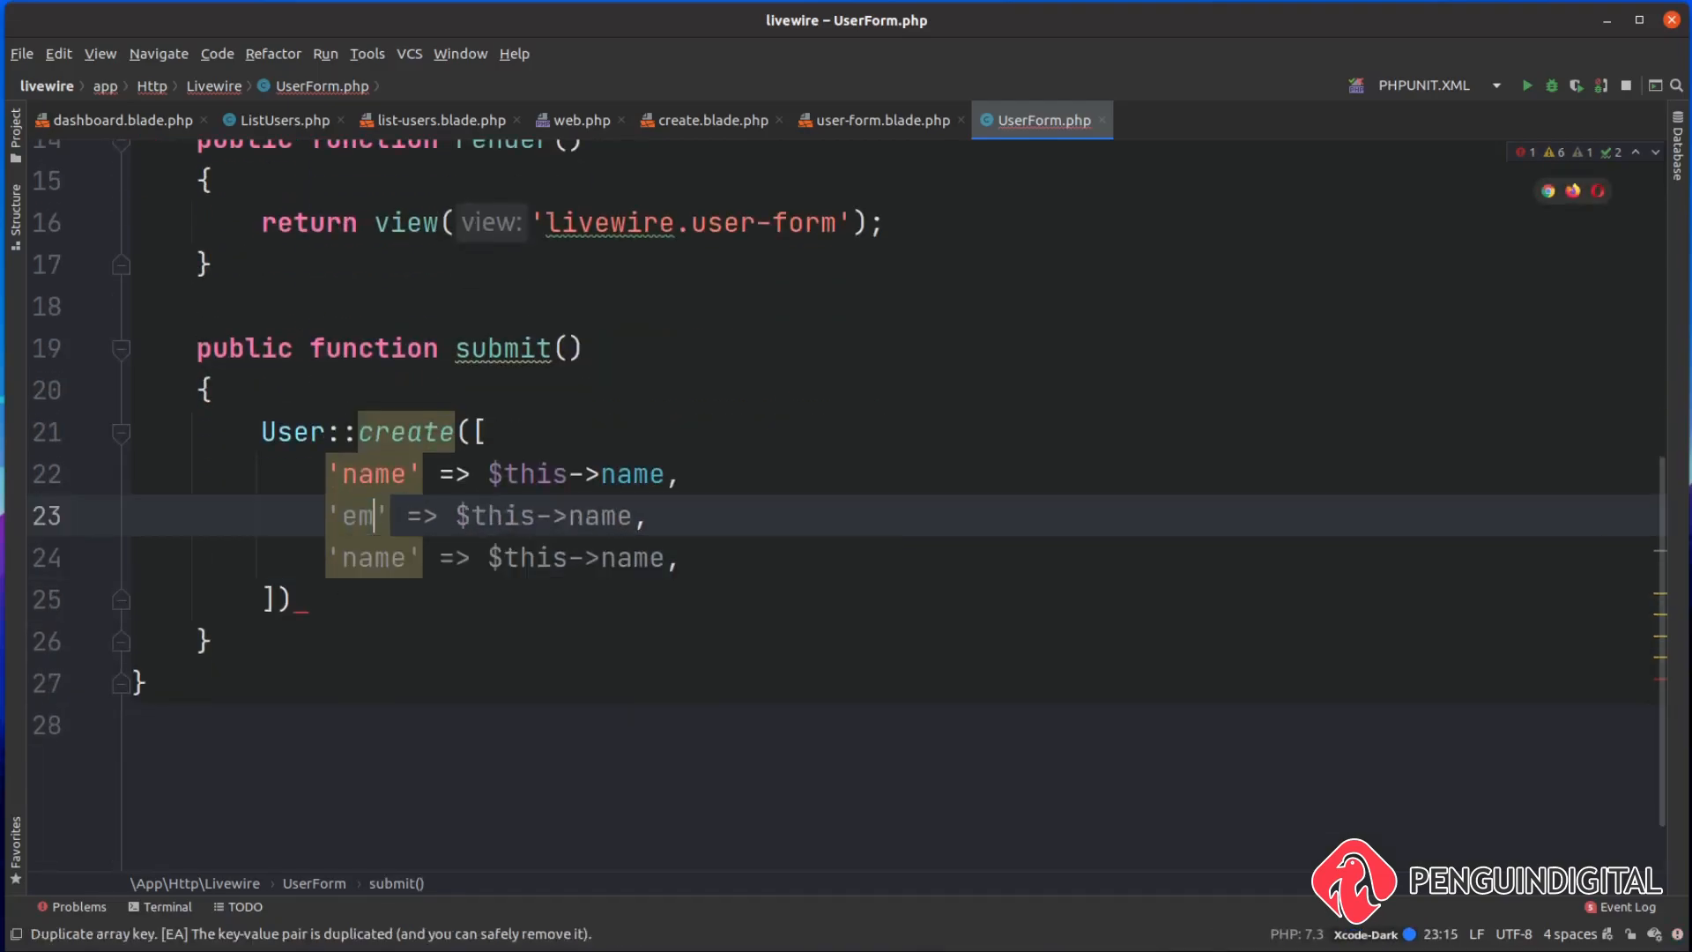
text(ail)
double_click(640, 517)
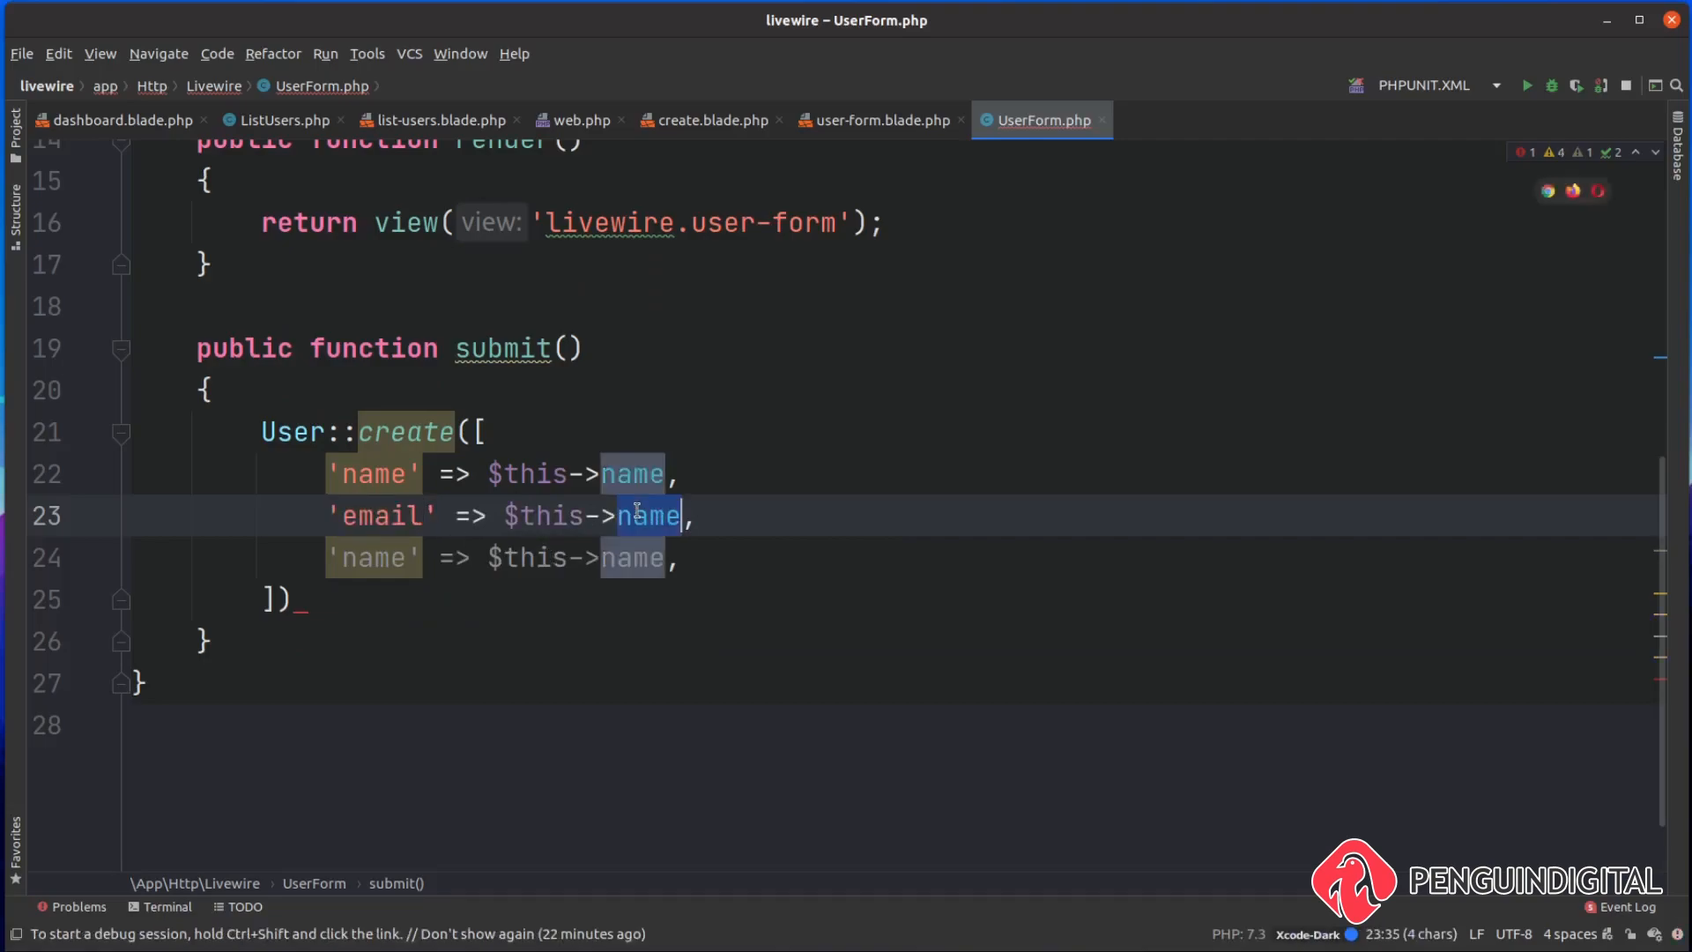
text(em)
key(Tab)
double_click(375, 557)
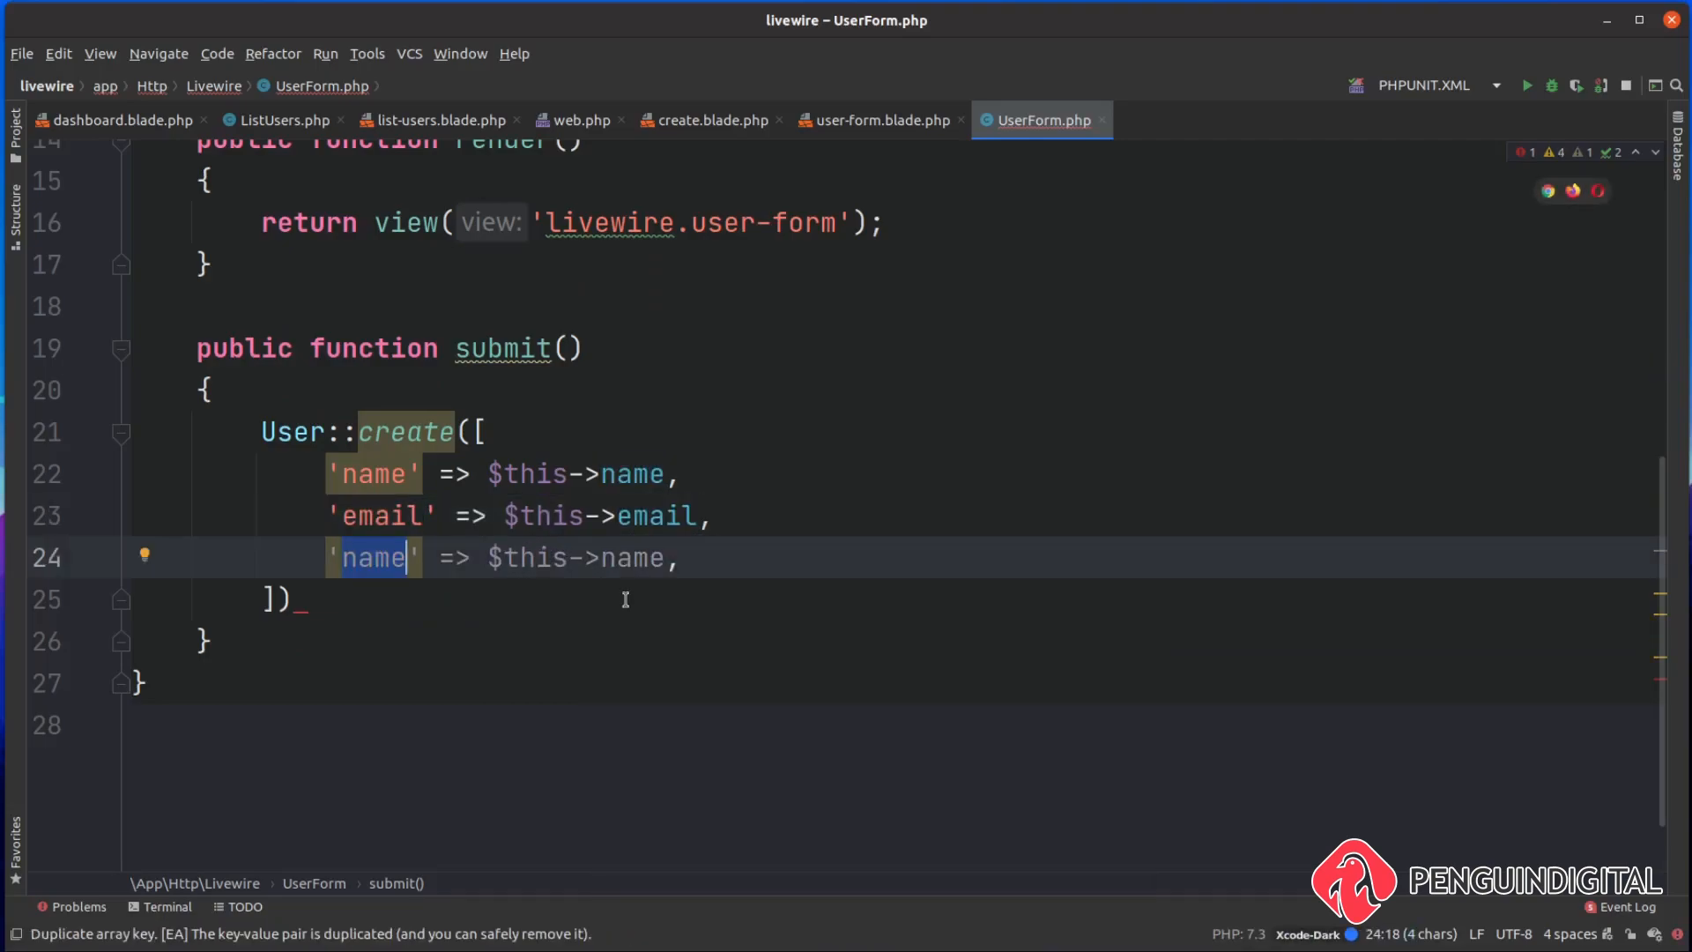
text(password)
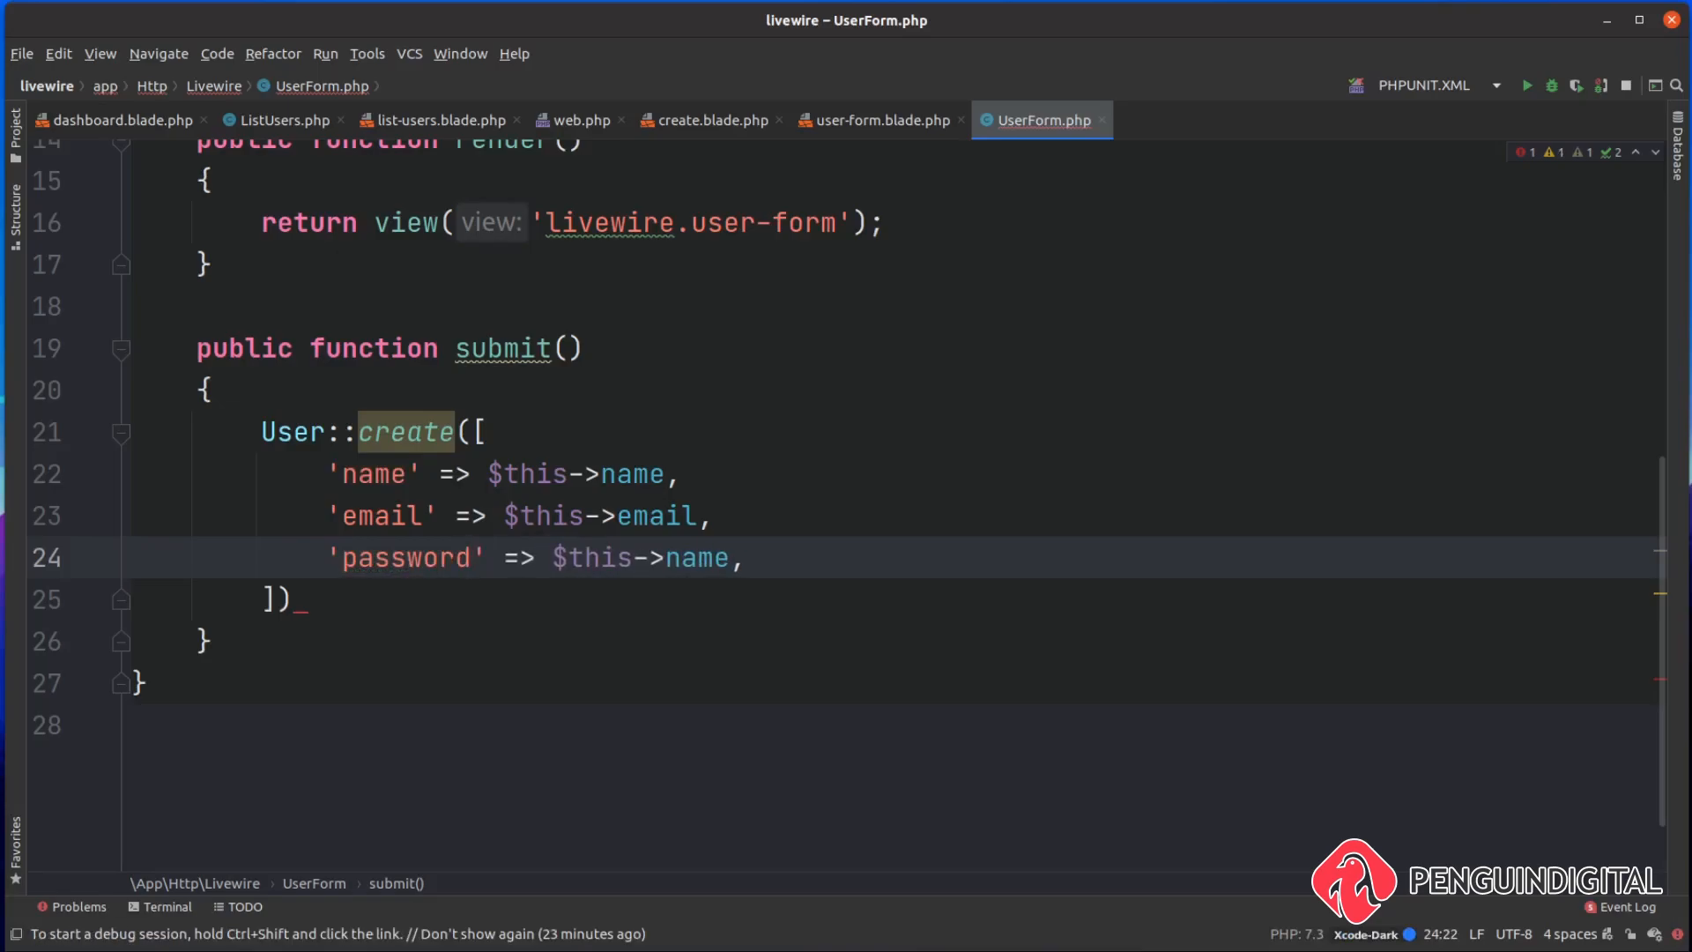
text(;)
double_click(697, 556)
text(pa)
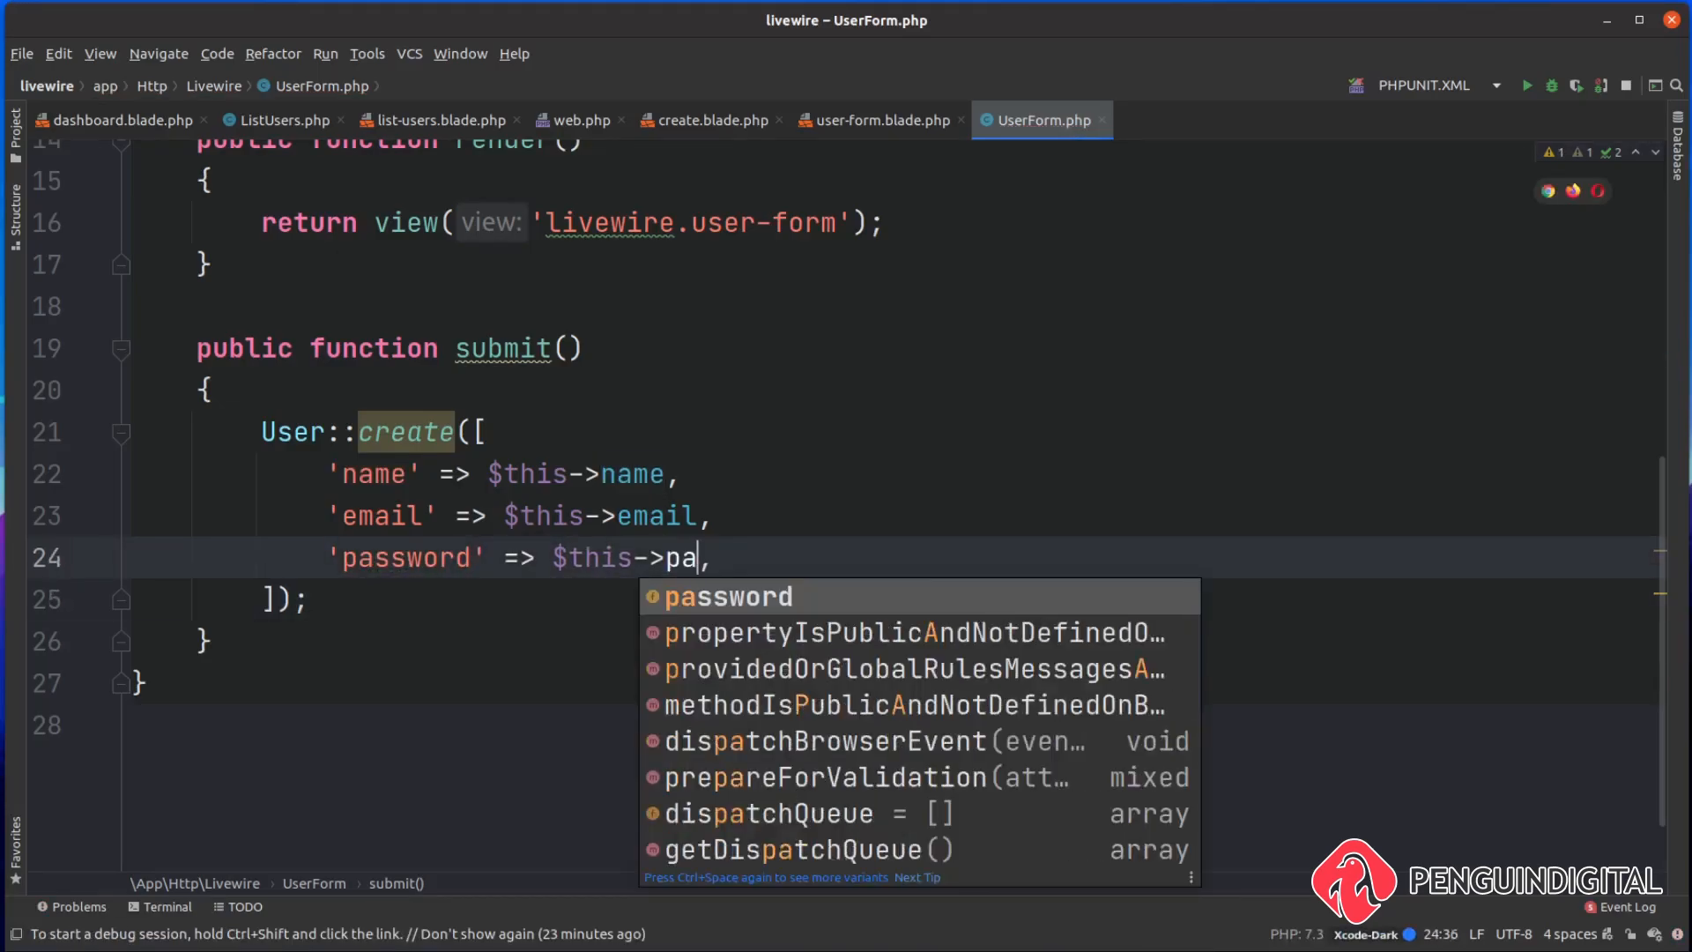
text(ssword)
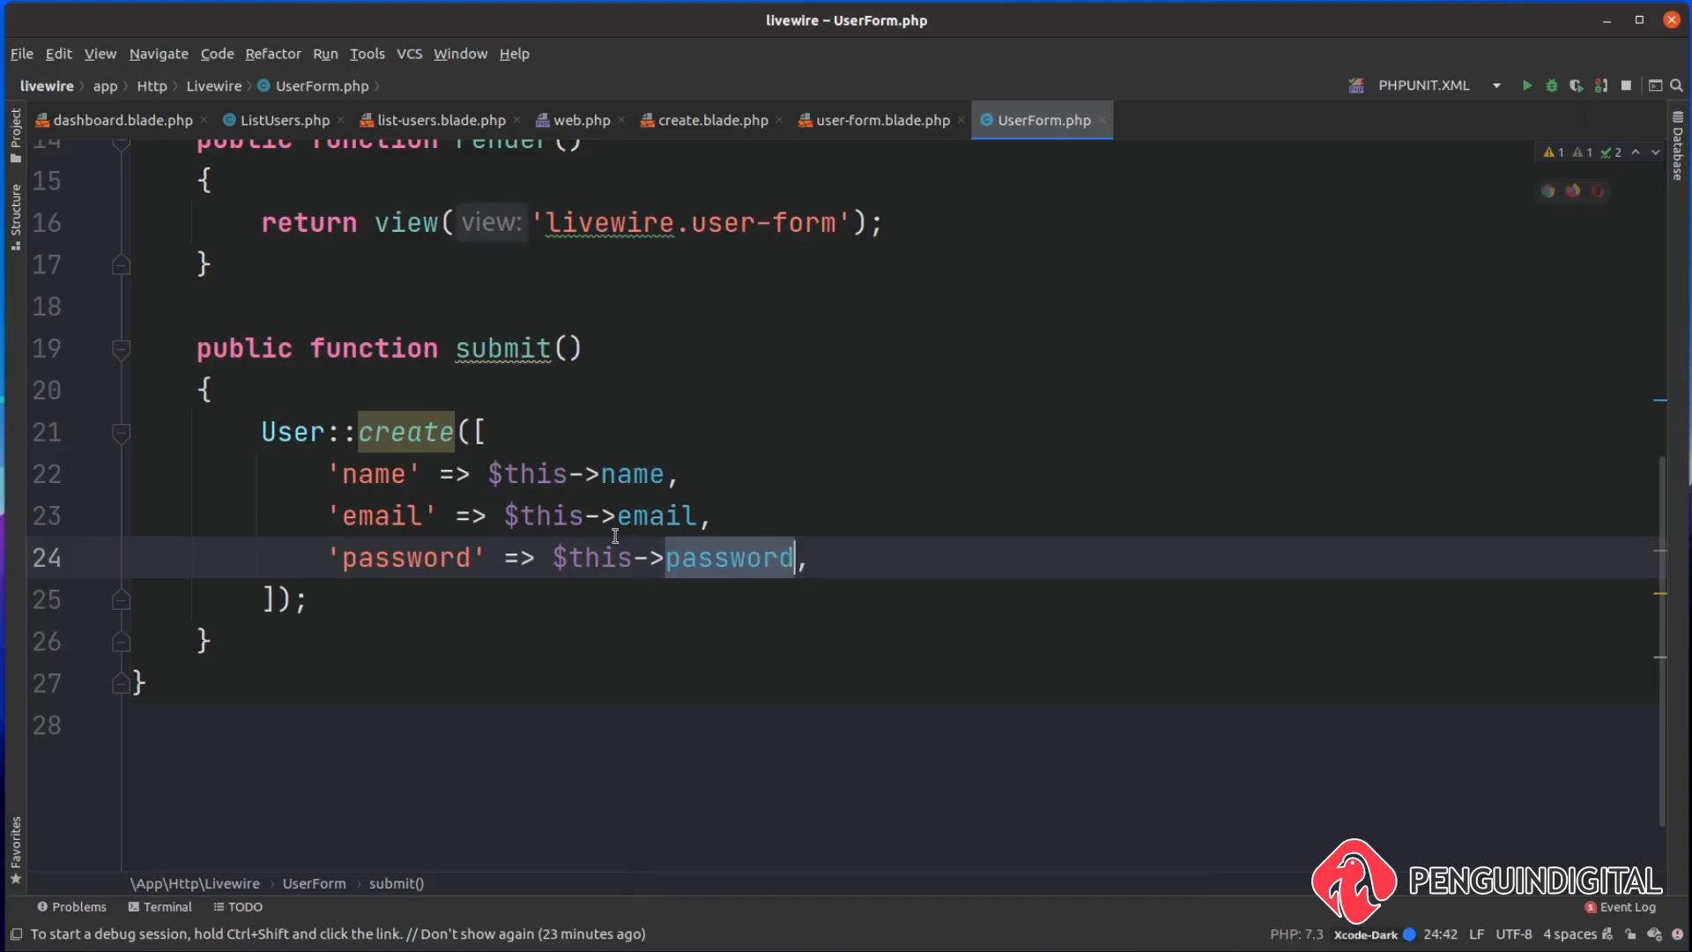
Wrap the password in Hash::make(...) and import the Illuminate\Support\Facades\Hash facade.
click(555, 556)
text(H)
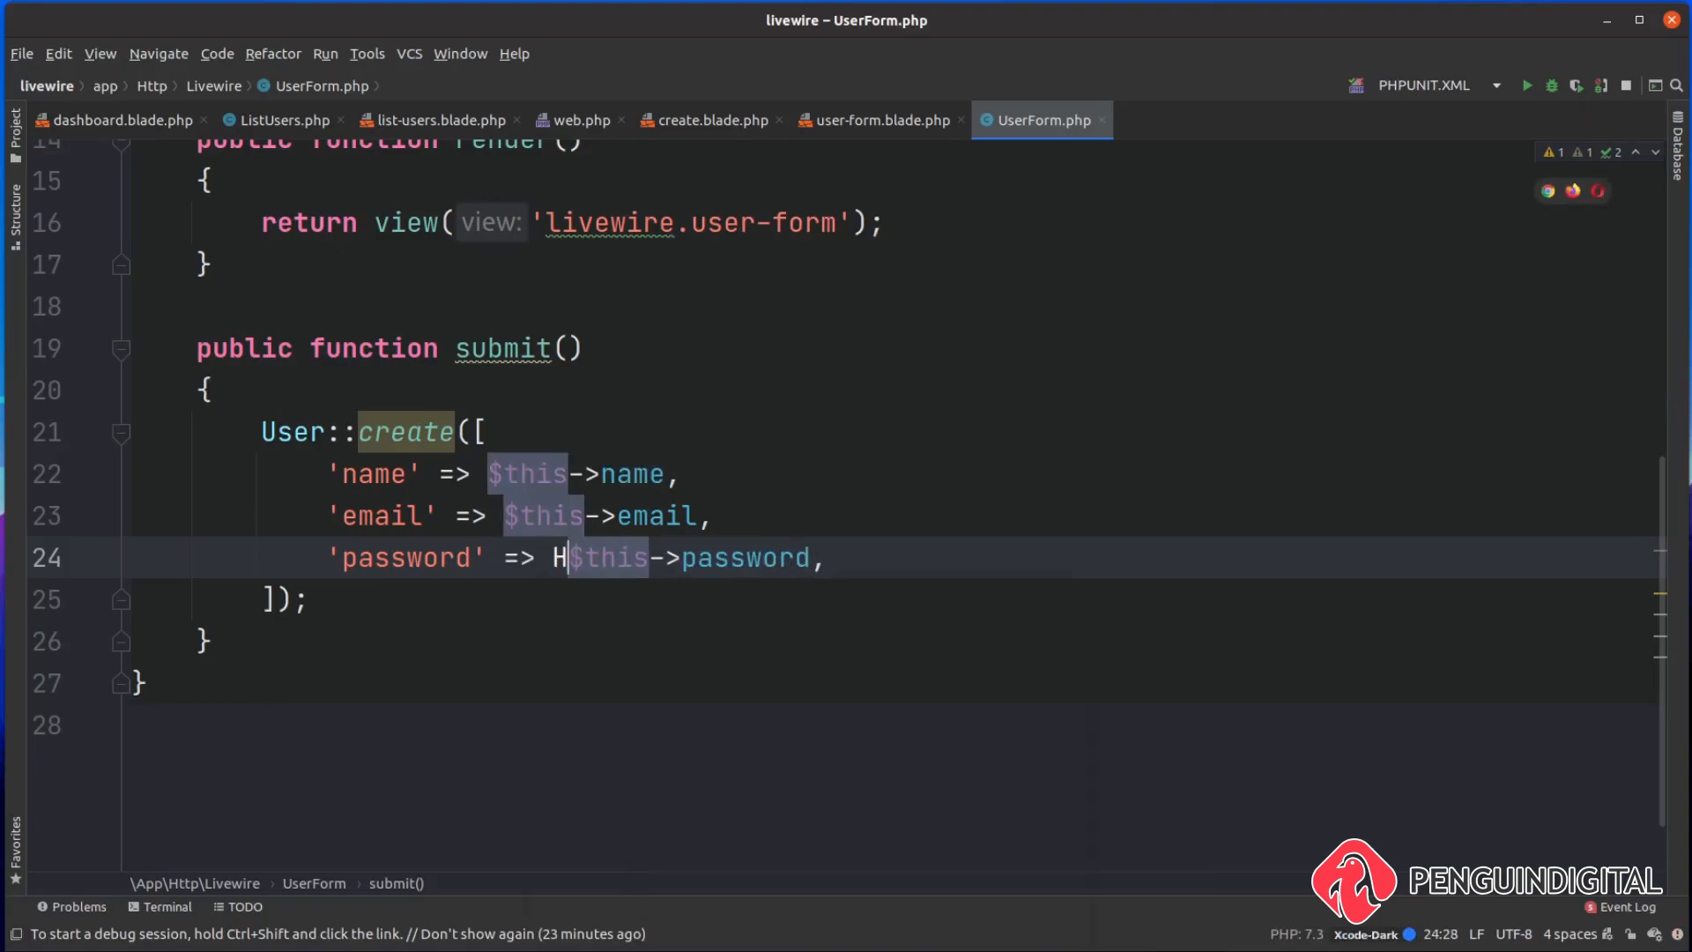
text(ash::m)
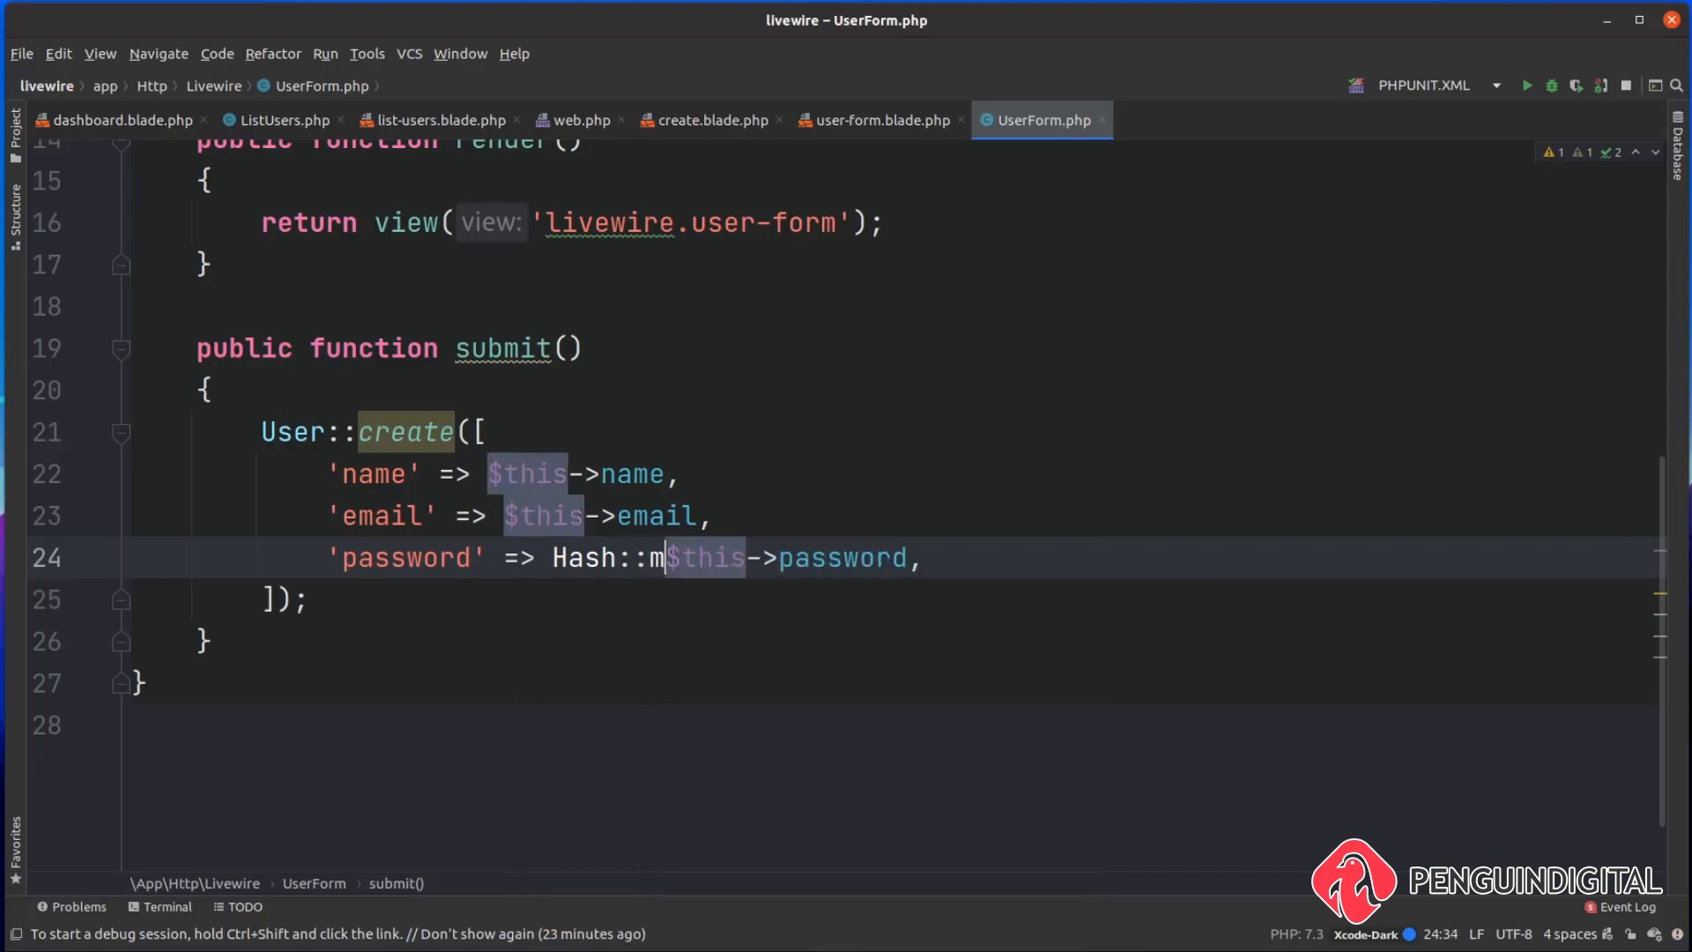
text(ake()
key(End)
key(Left)
text())
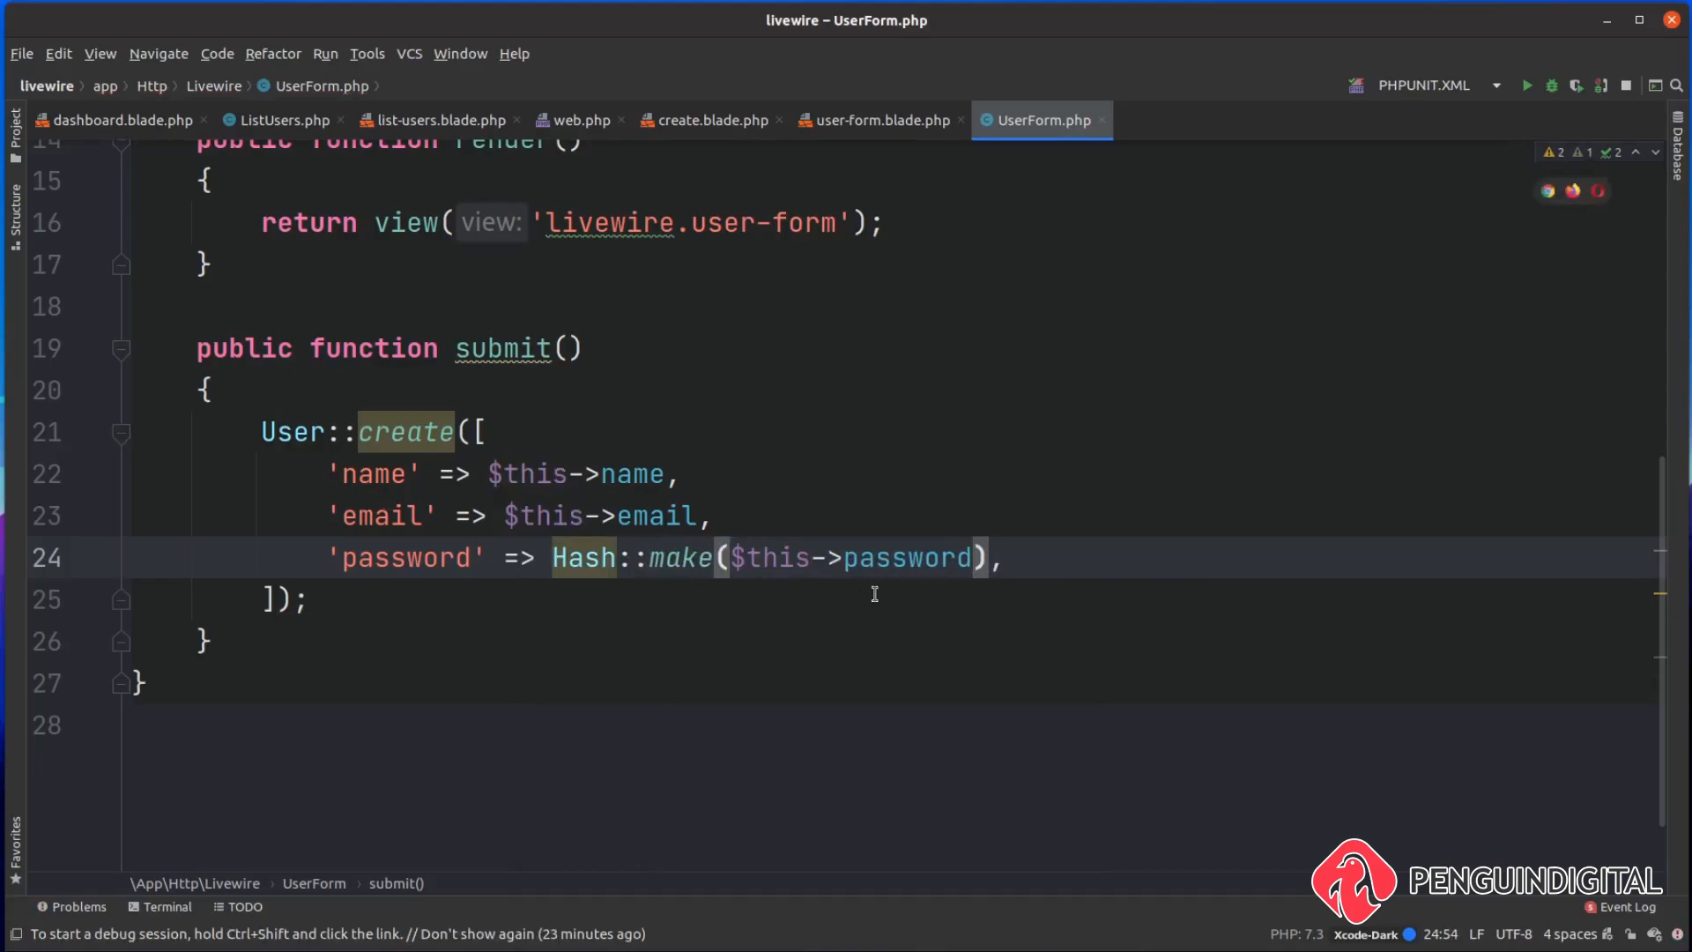
drag(732, 557, 989, 556)
click(990, 557)
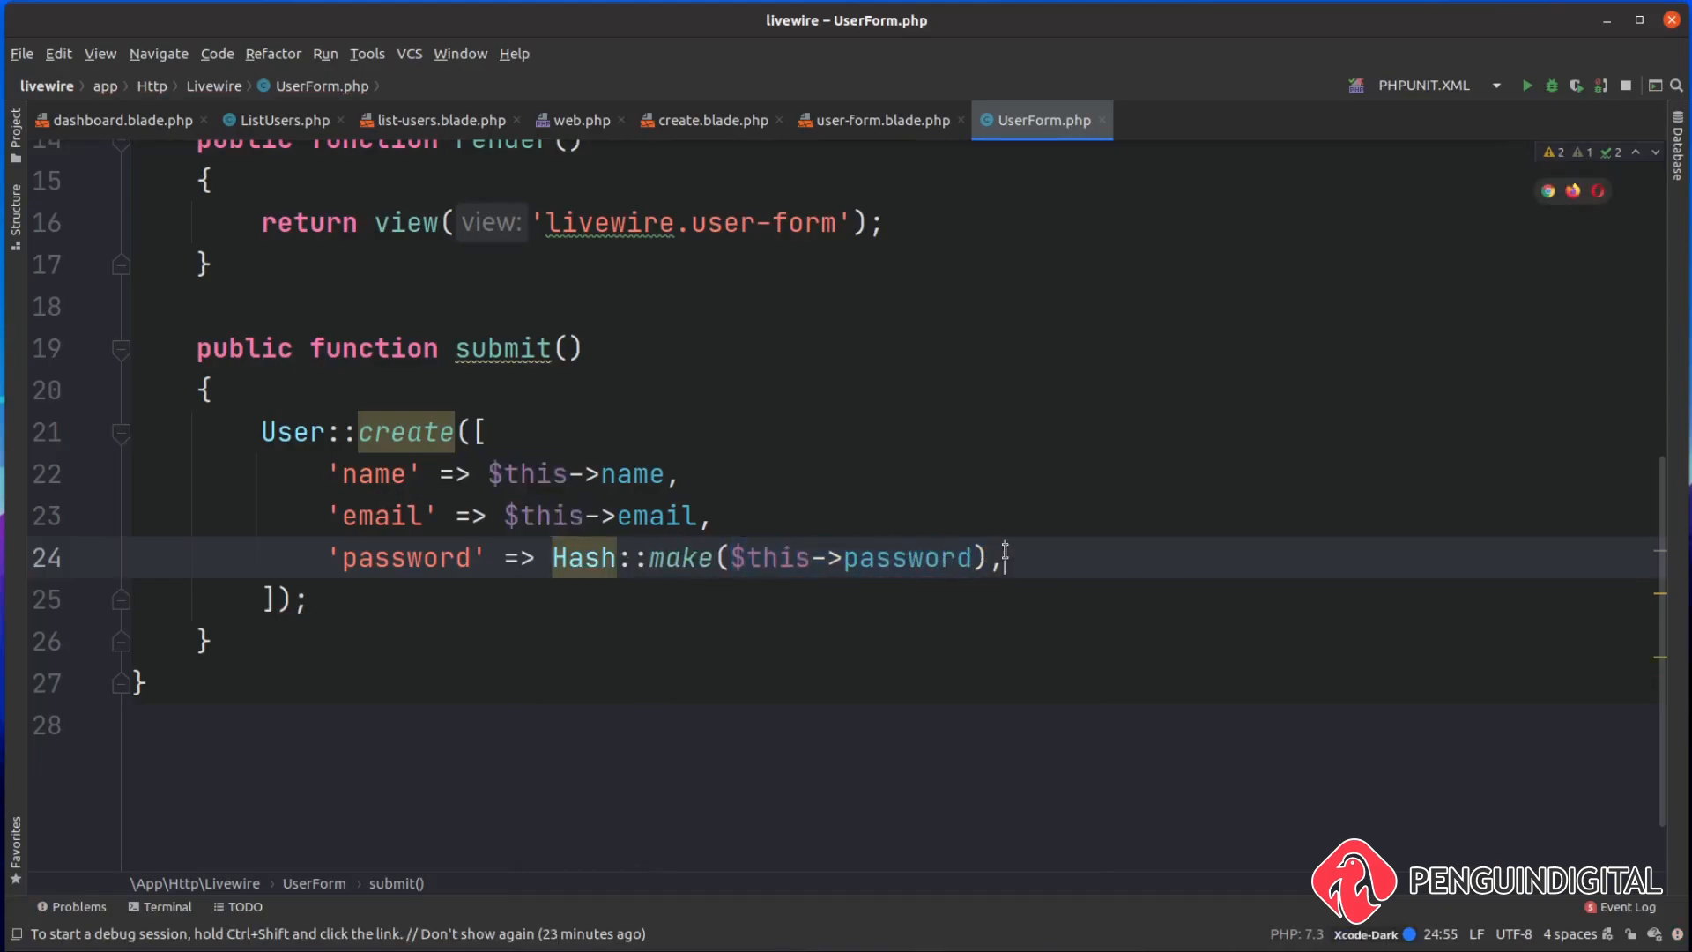
key(alt+Return)
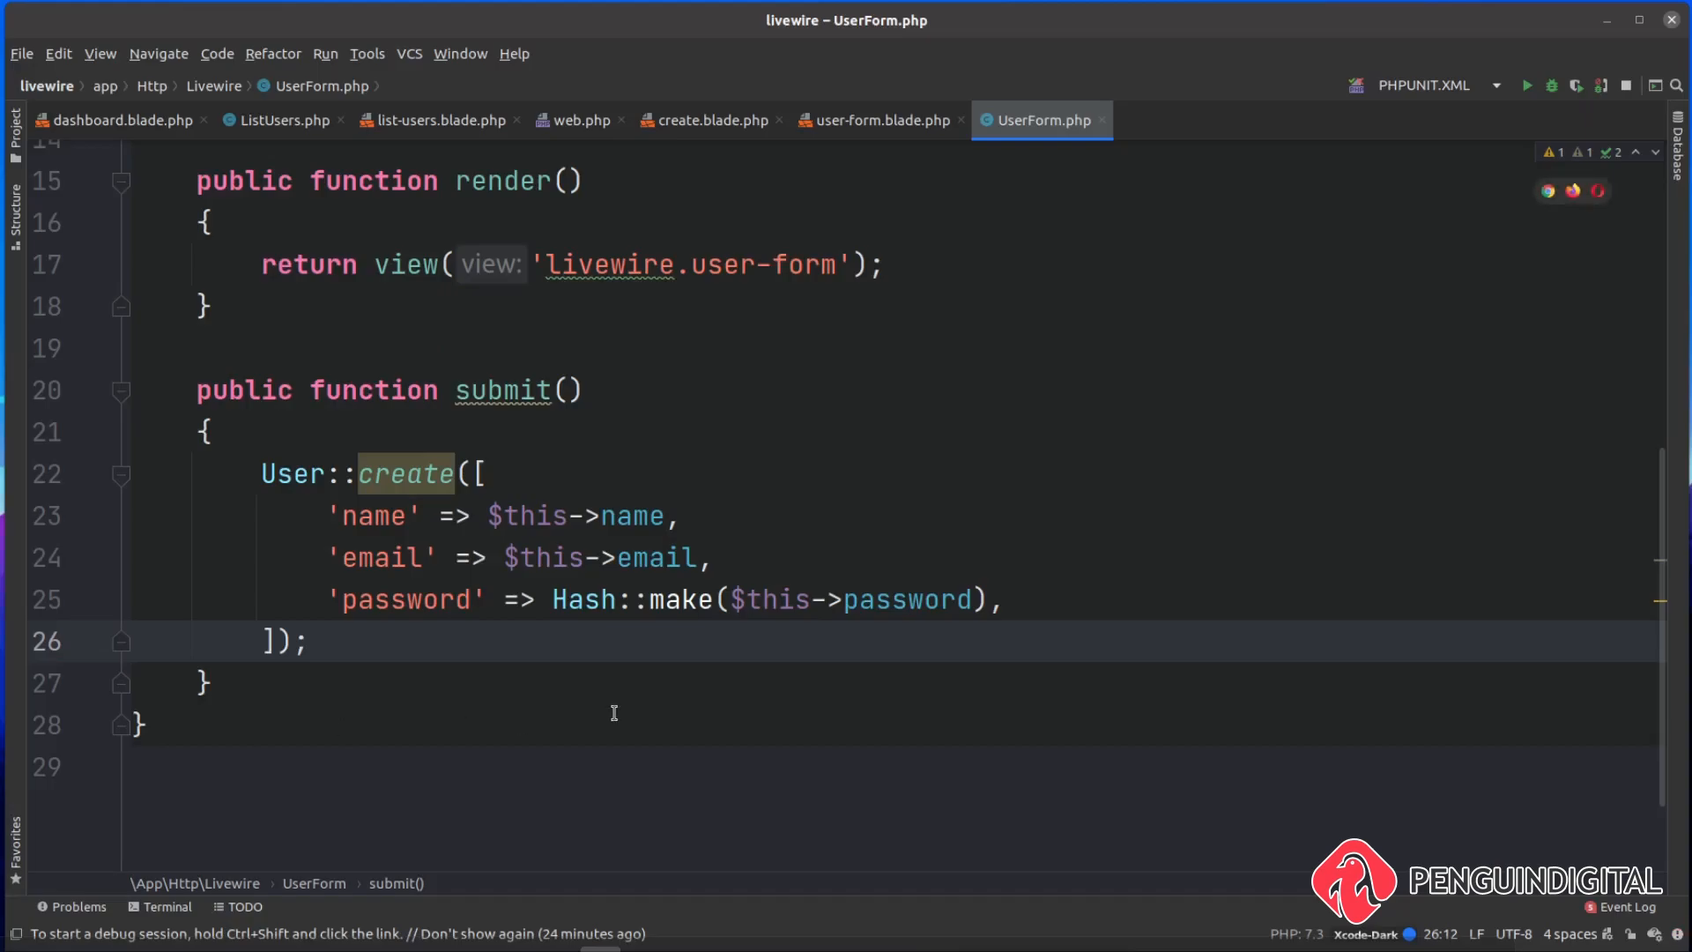
scroll(614, 713, up, 3)
scroll(614, 713, up, 2)
scroll(614, 713, up, 3)
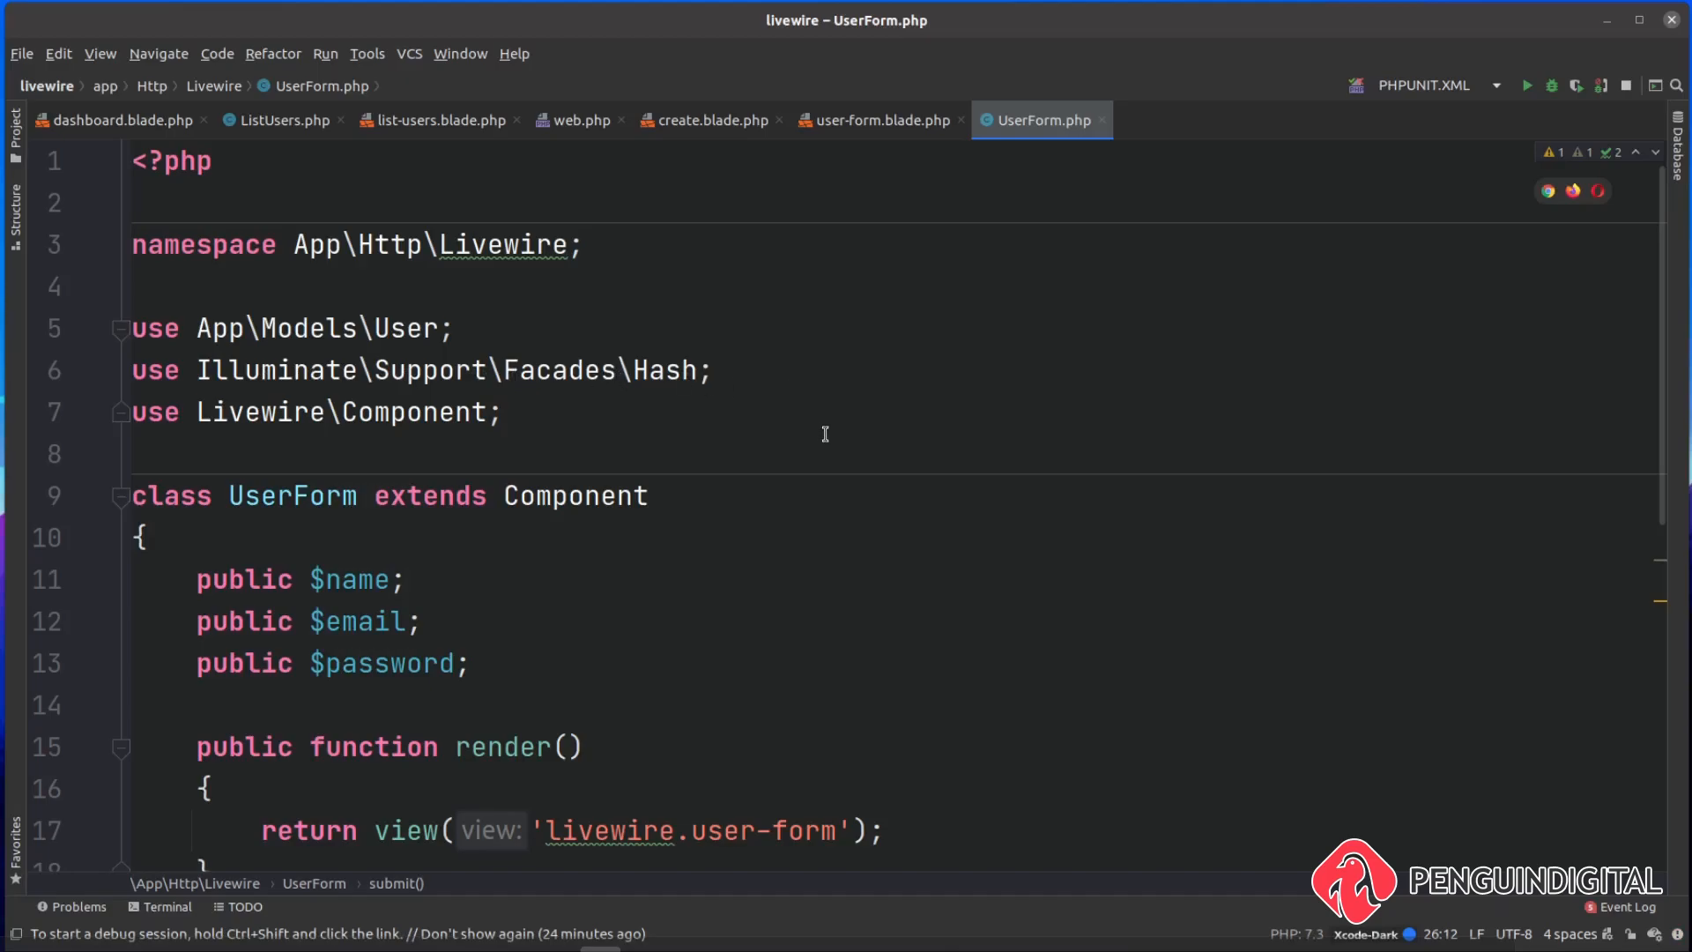
scroll(824, 435, down, 4)
Add a comment after User::create about redirecting back to the list users page.
key(Return)
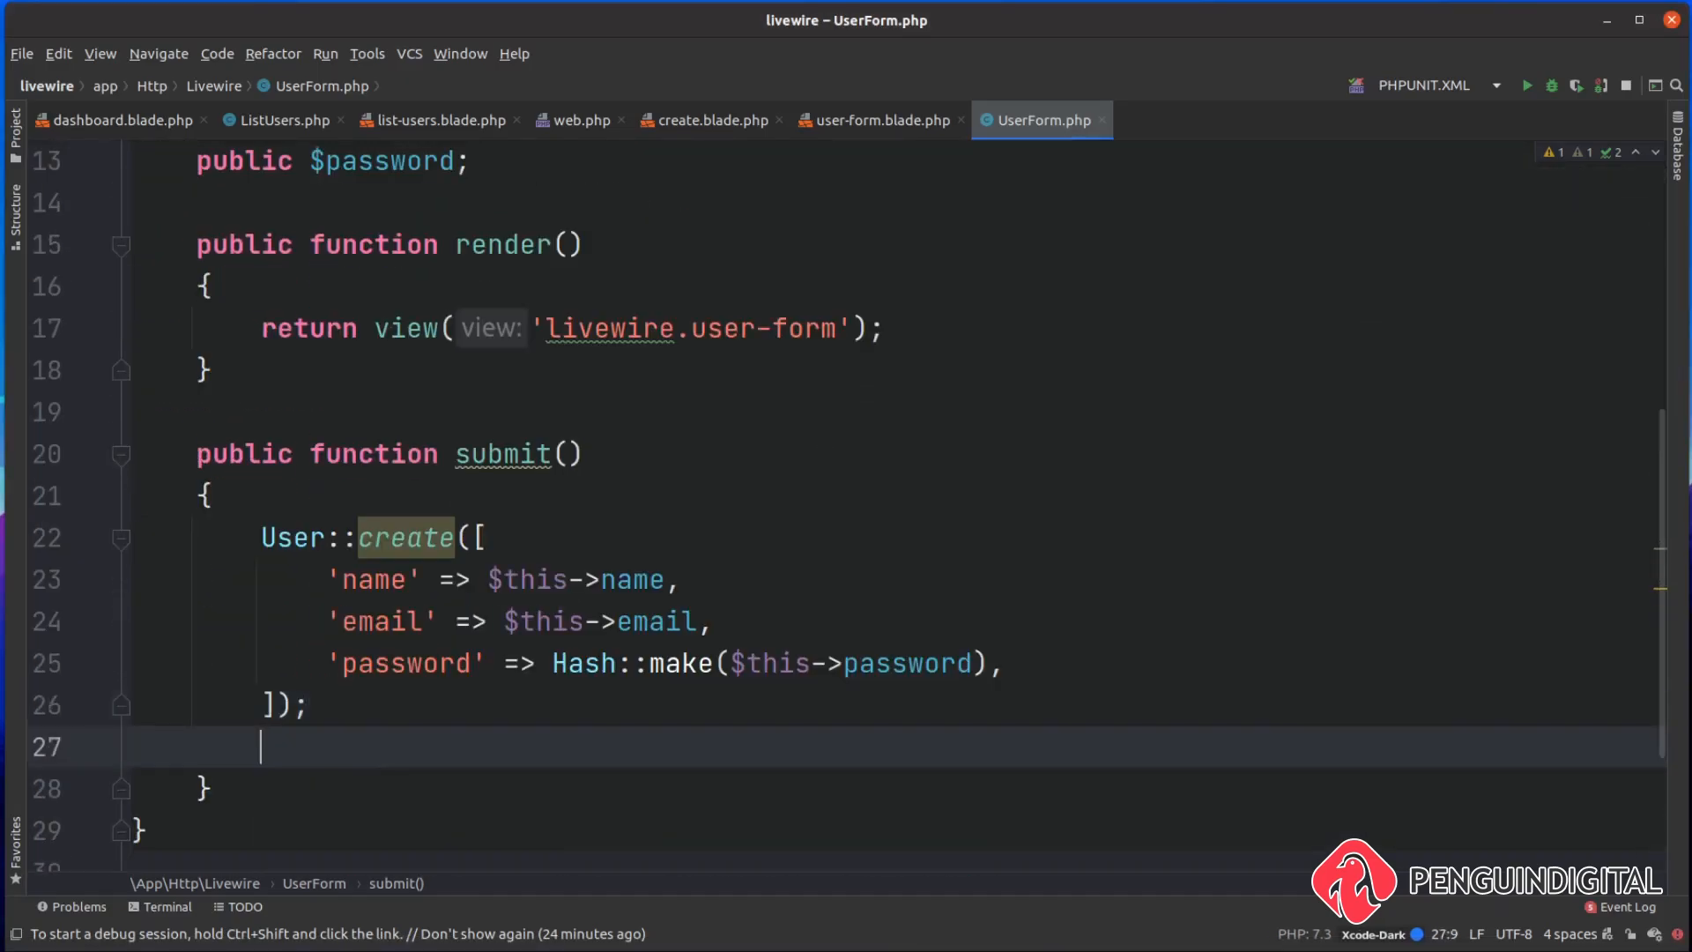
key(Return)
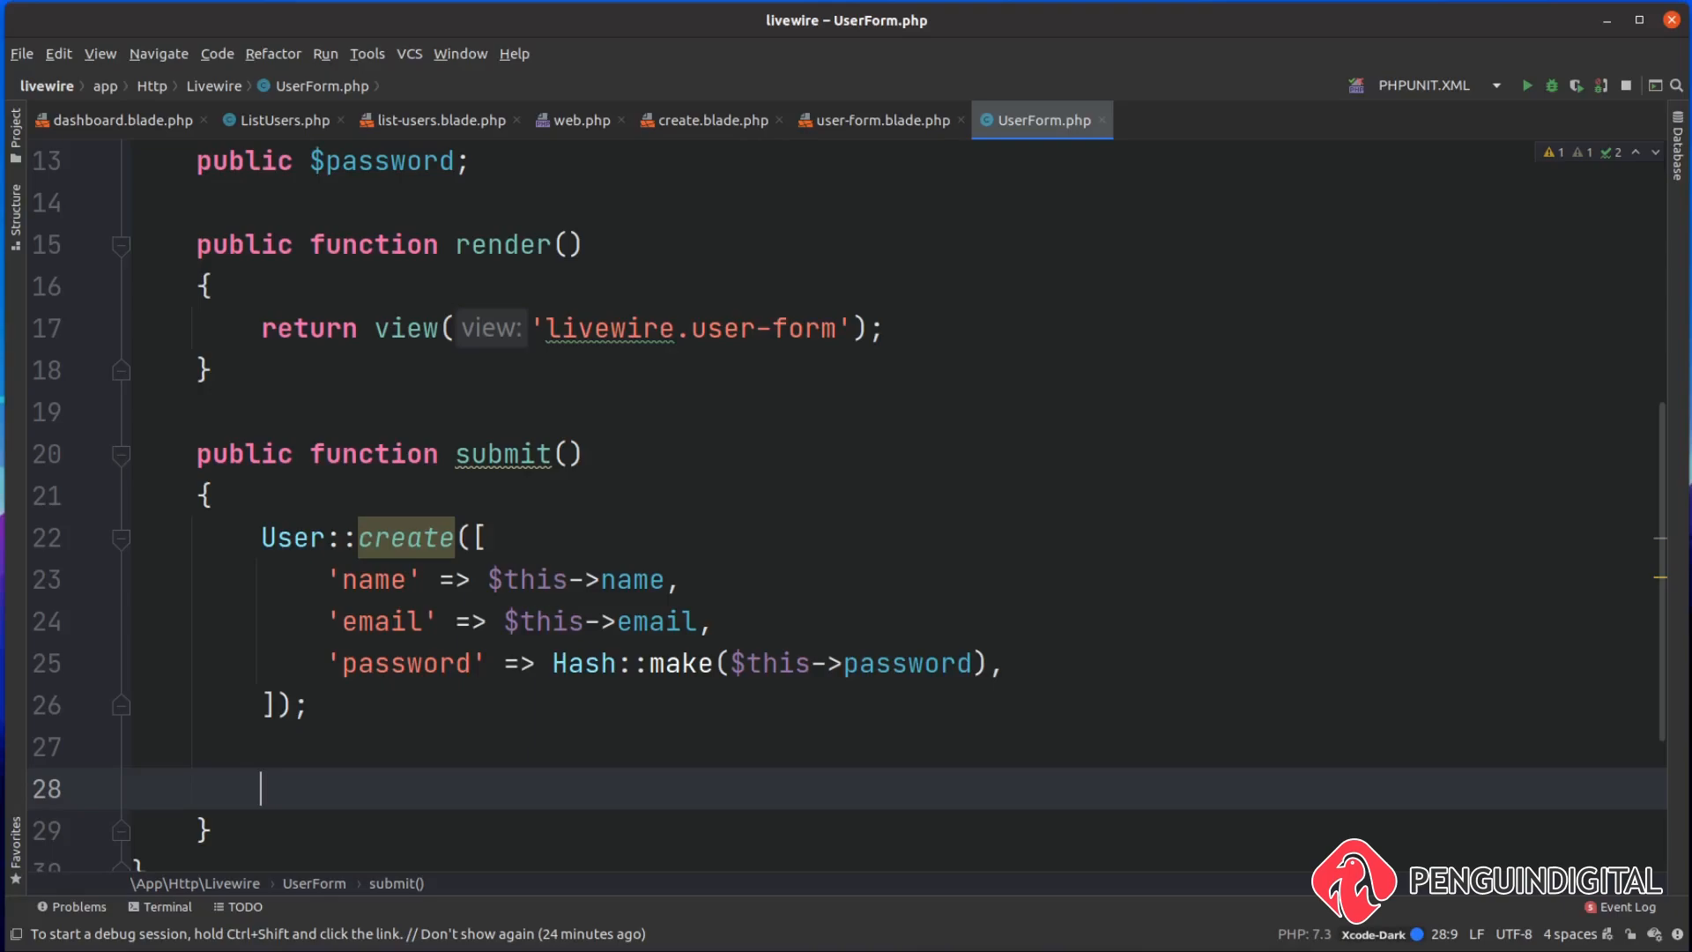
text(//)
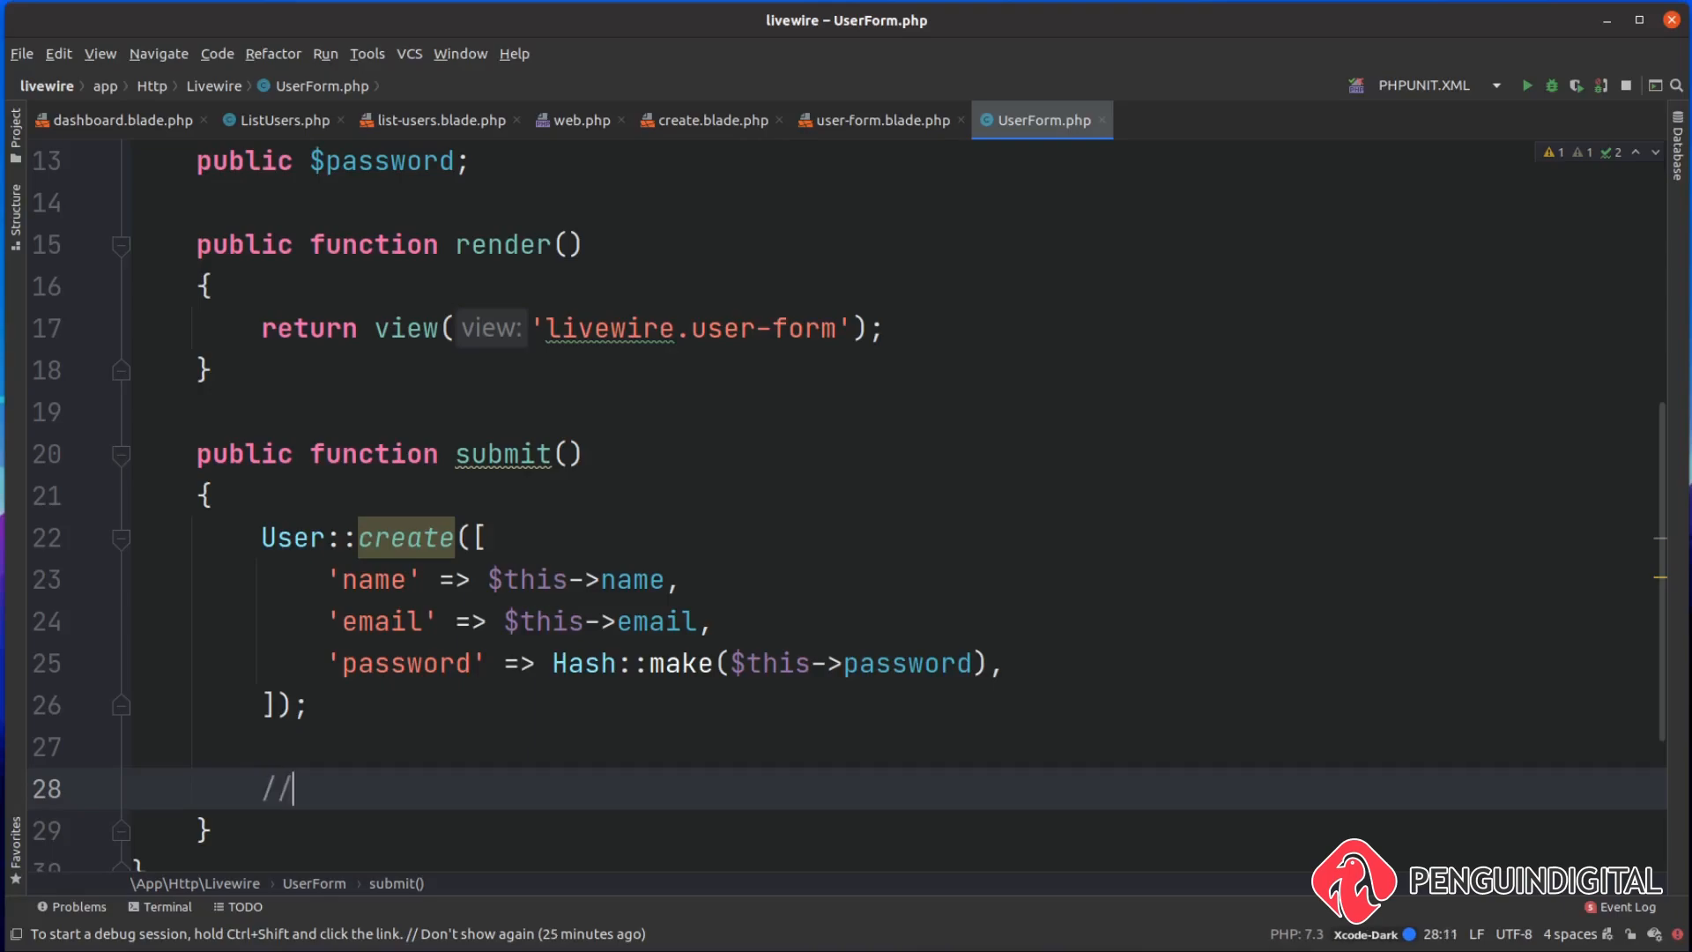
text( d)
text(edir)
text(ect back to lis)
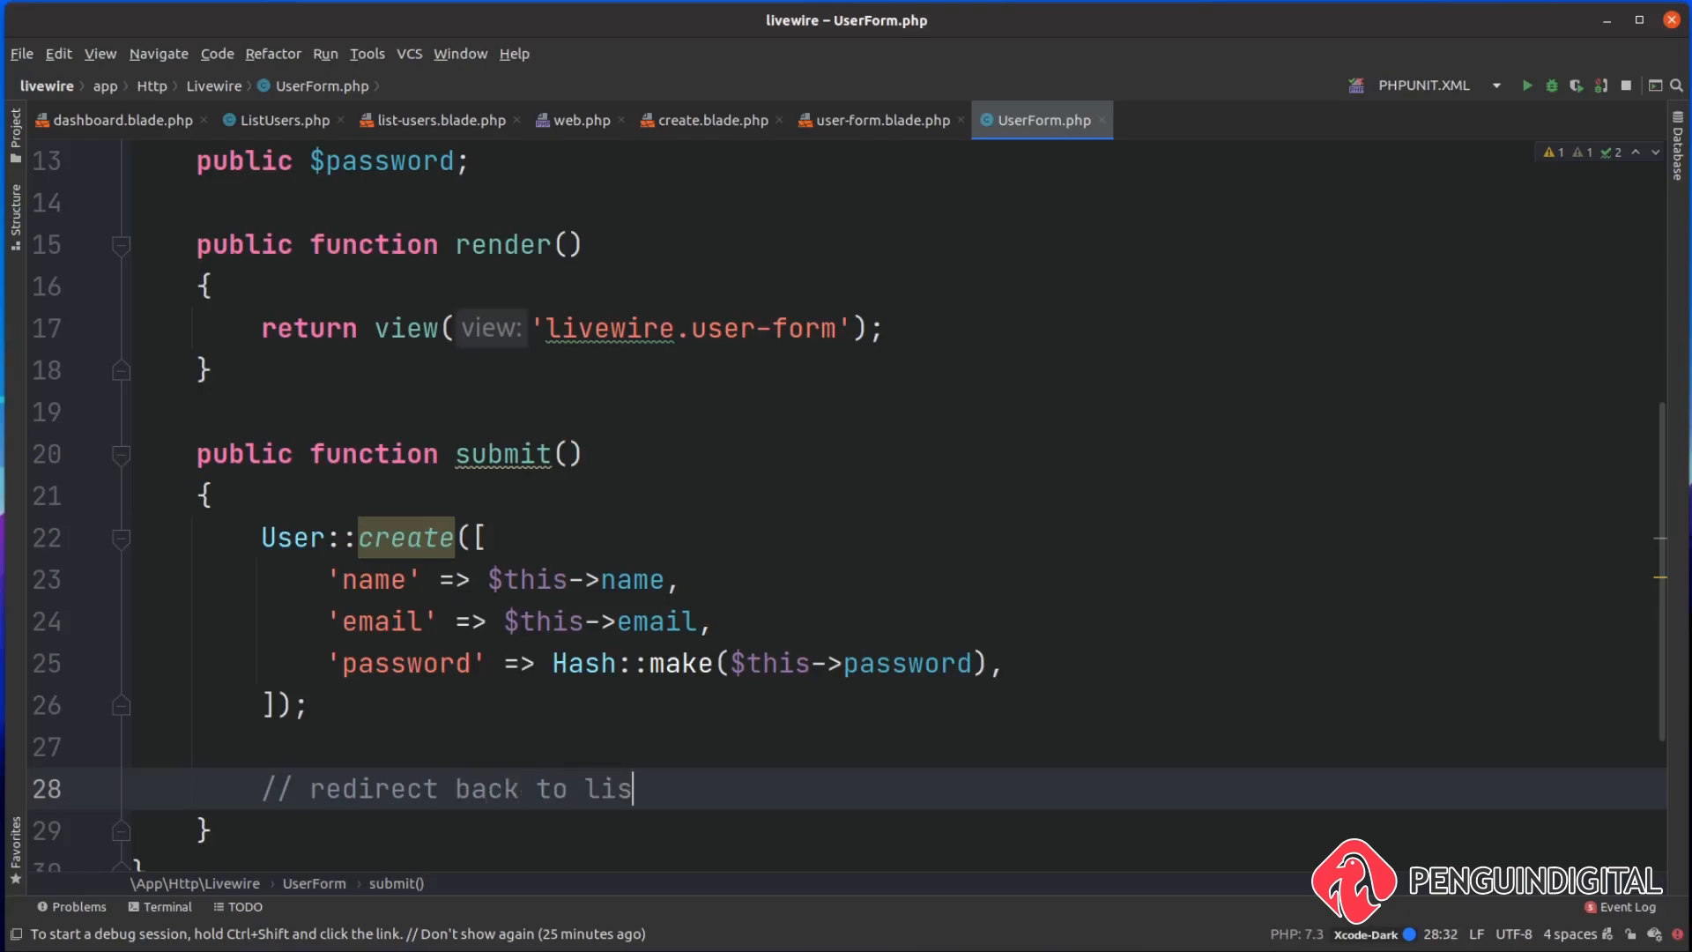
text(t users page)
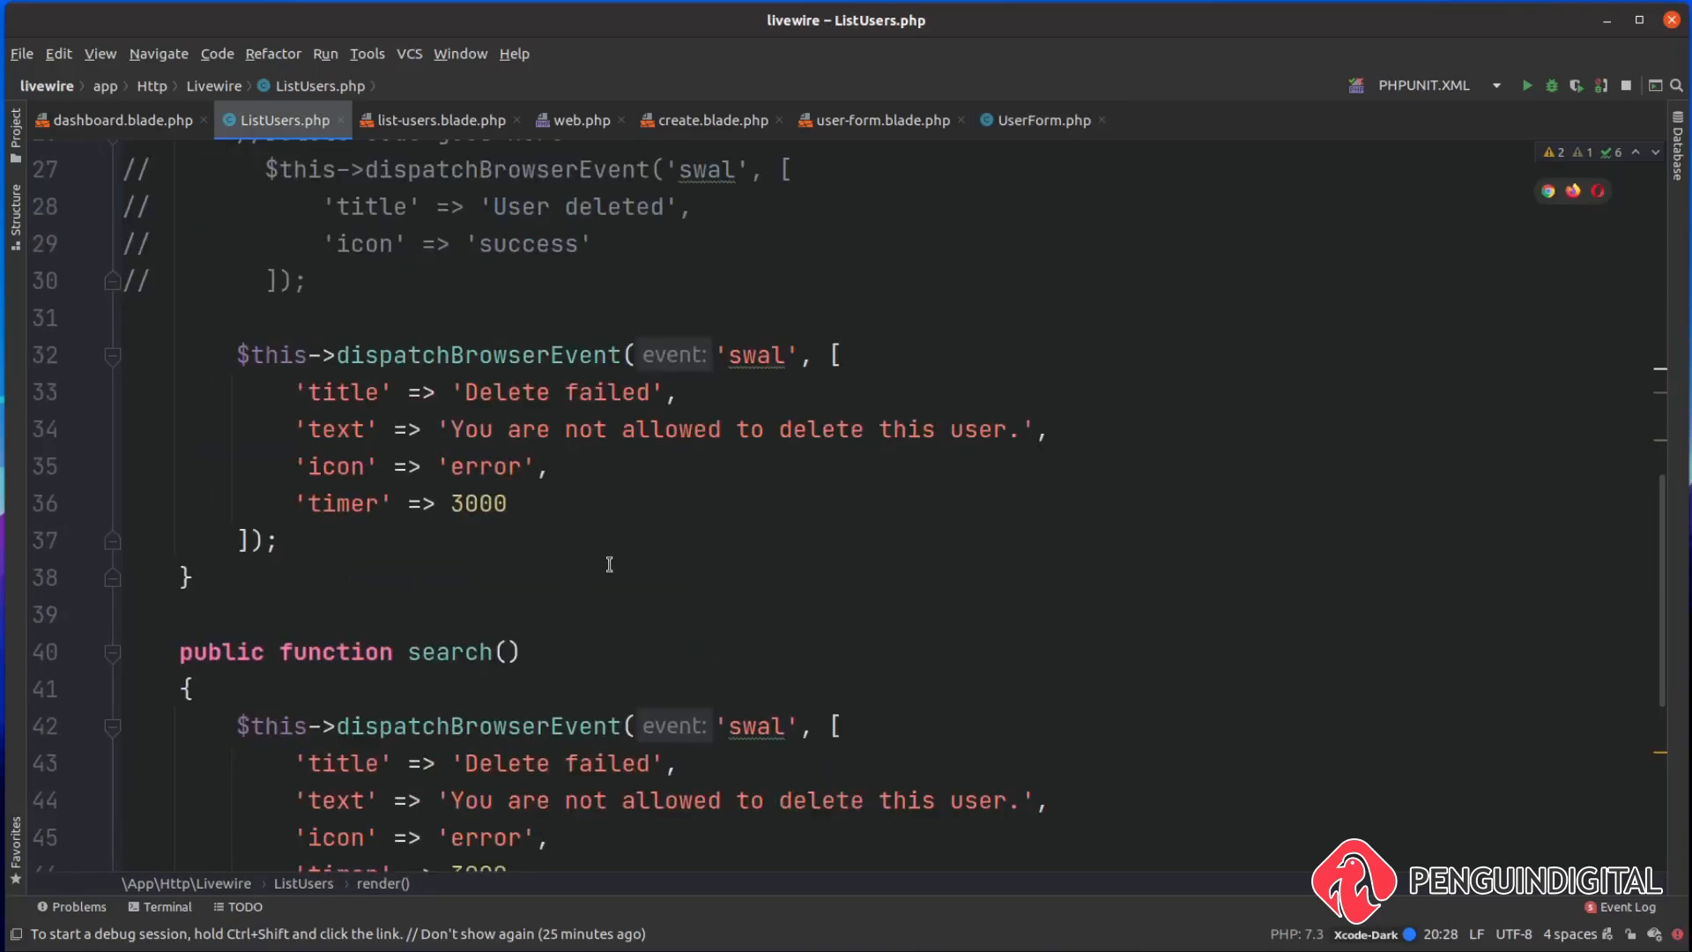
Copy the 'Delete failed' swal dispatch block from ListUsers.php and paste it under the comment in submit.
click(322, 539)
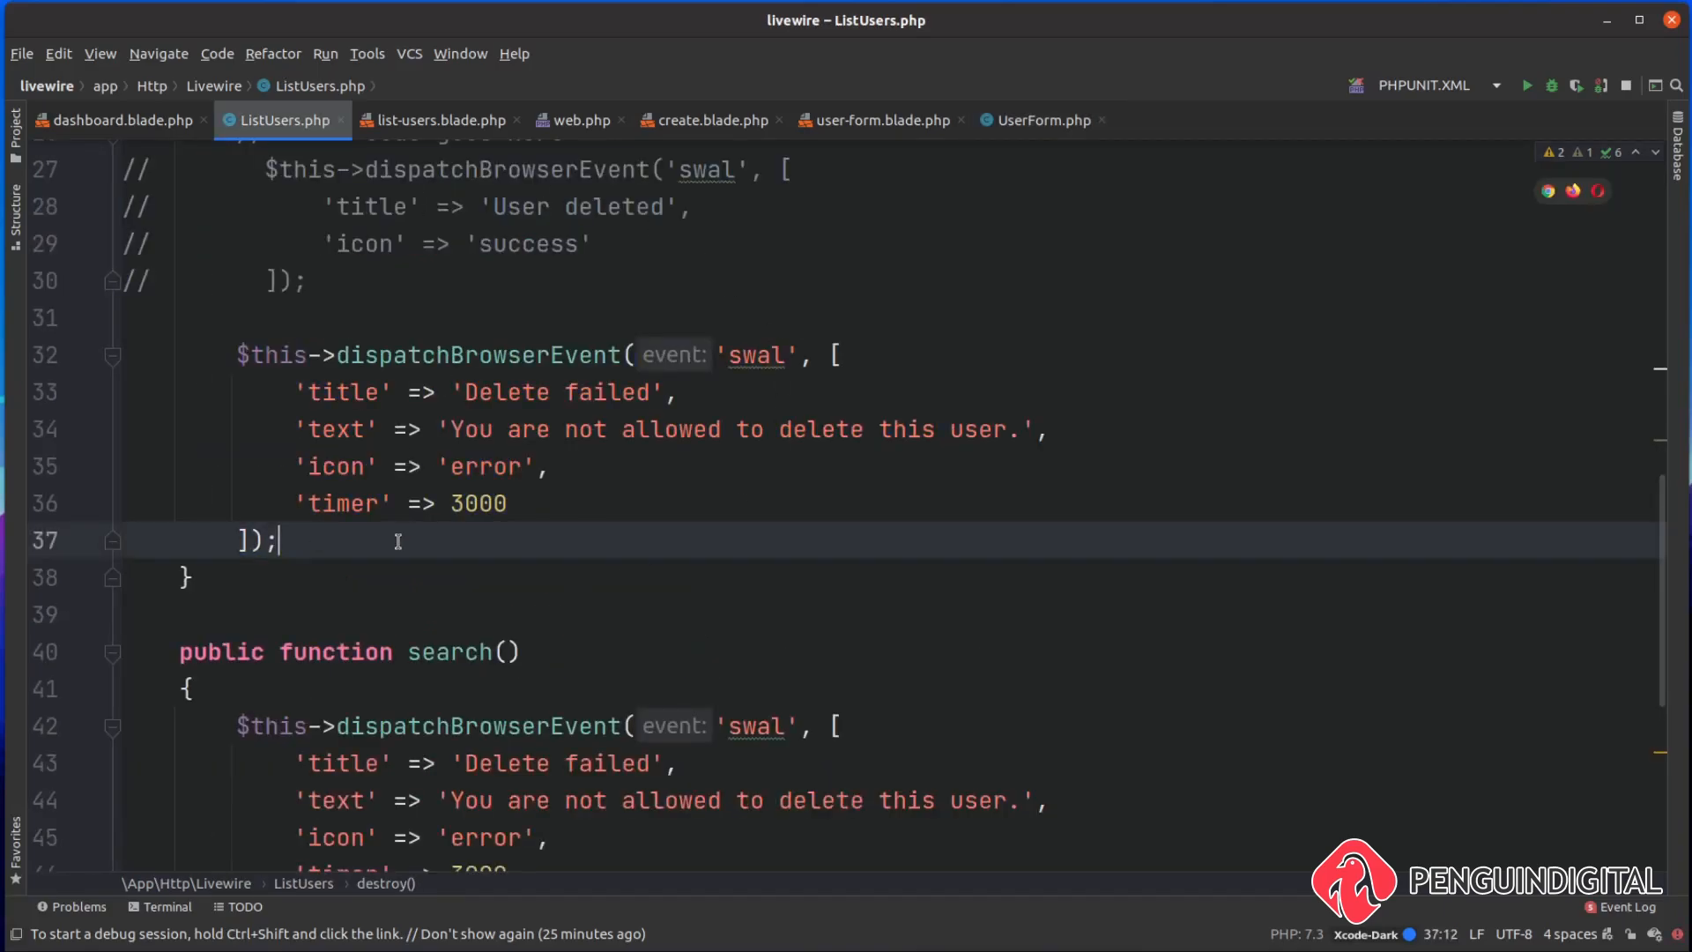
drag(304, 542, 125, 354)
key(ctrl+c)
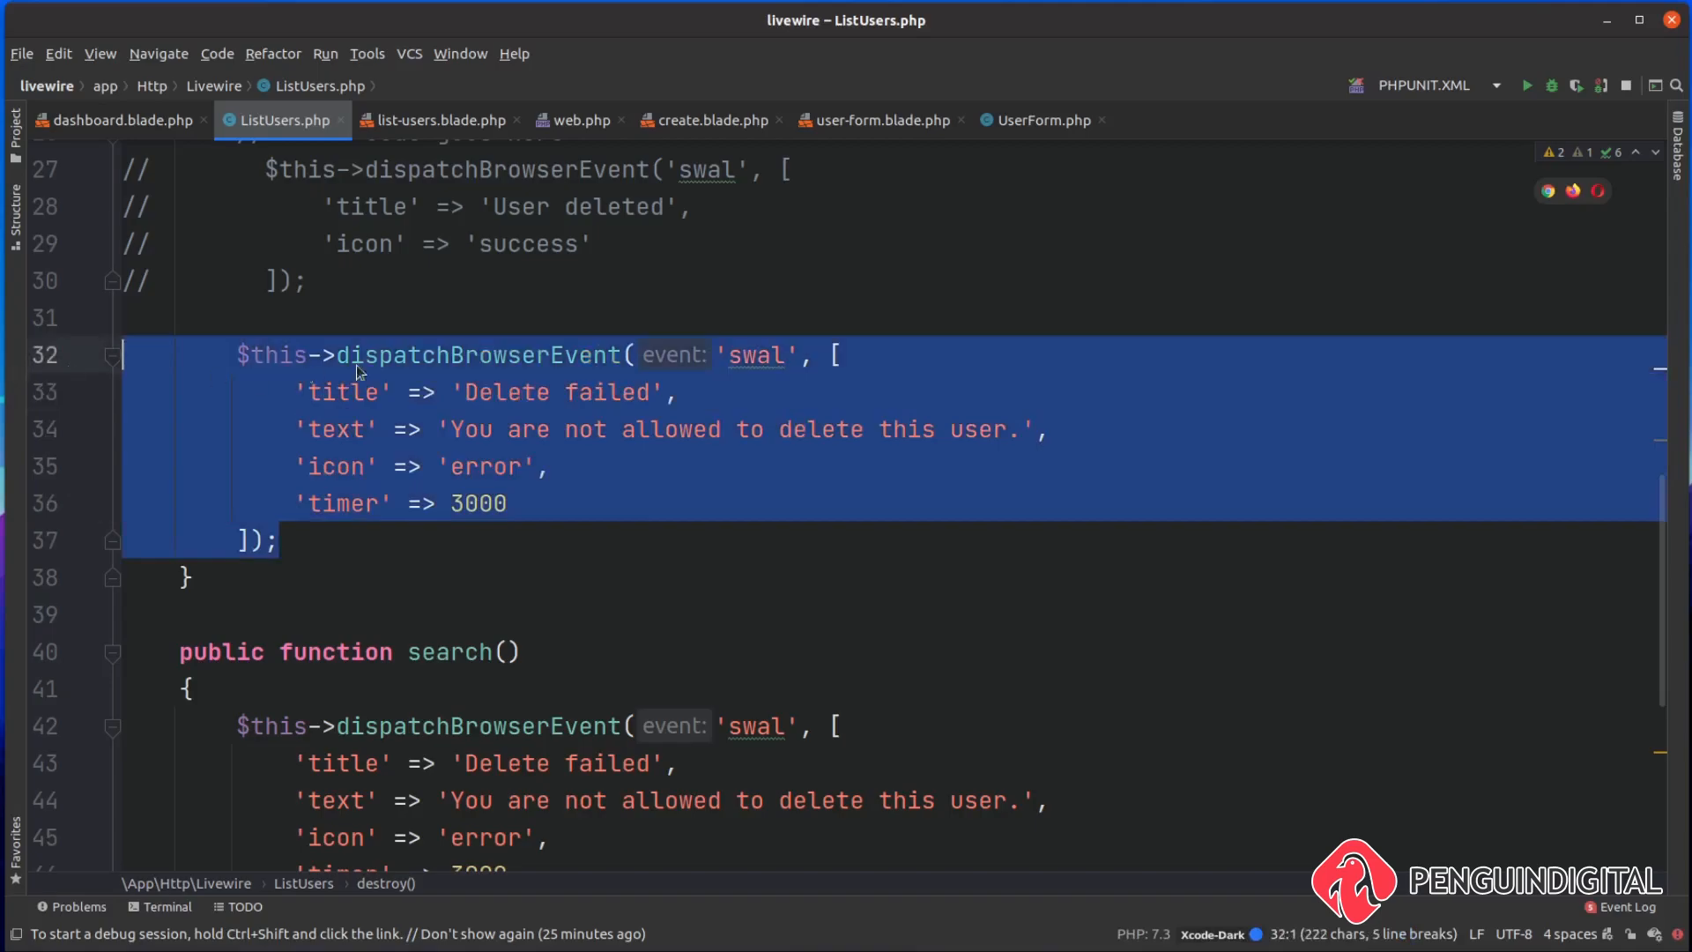
click(1044, 119)
click(846, 778)
scroll(846, 529, down, 3)
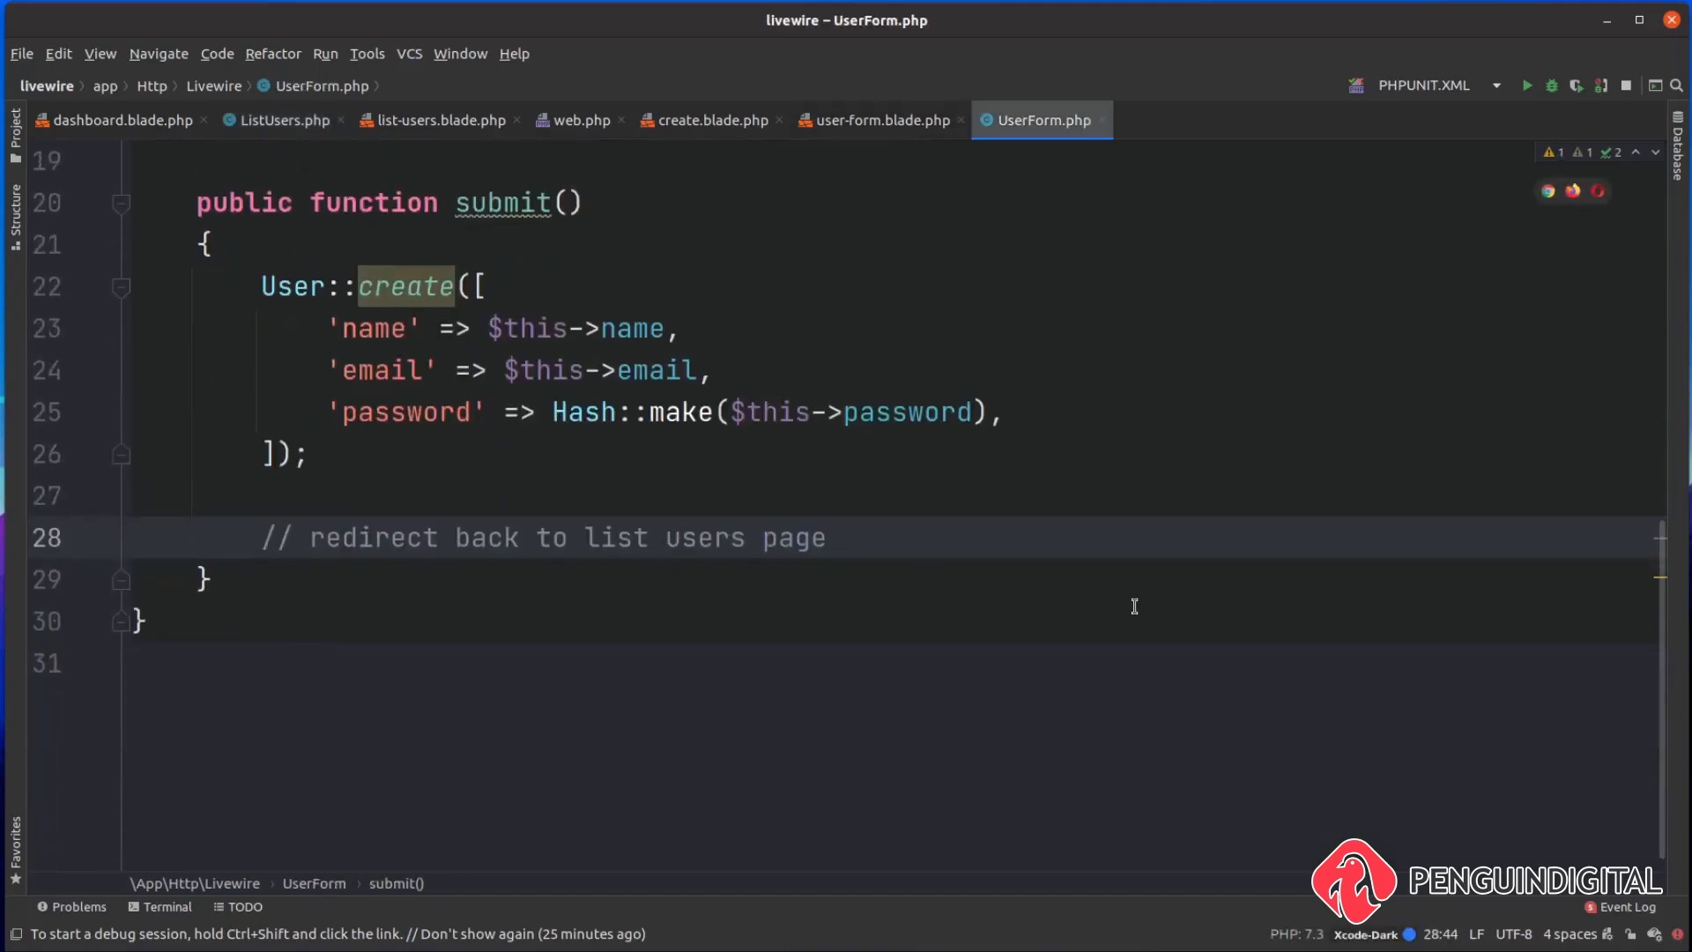
key(Return)
key(ctrl+v)
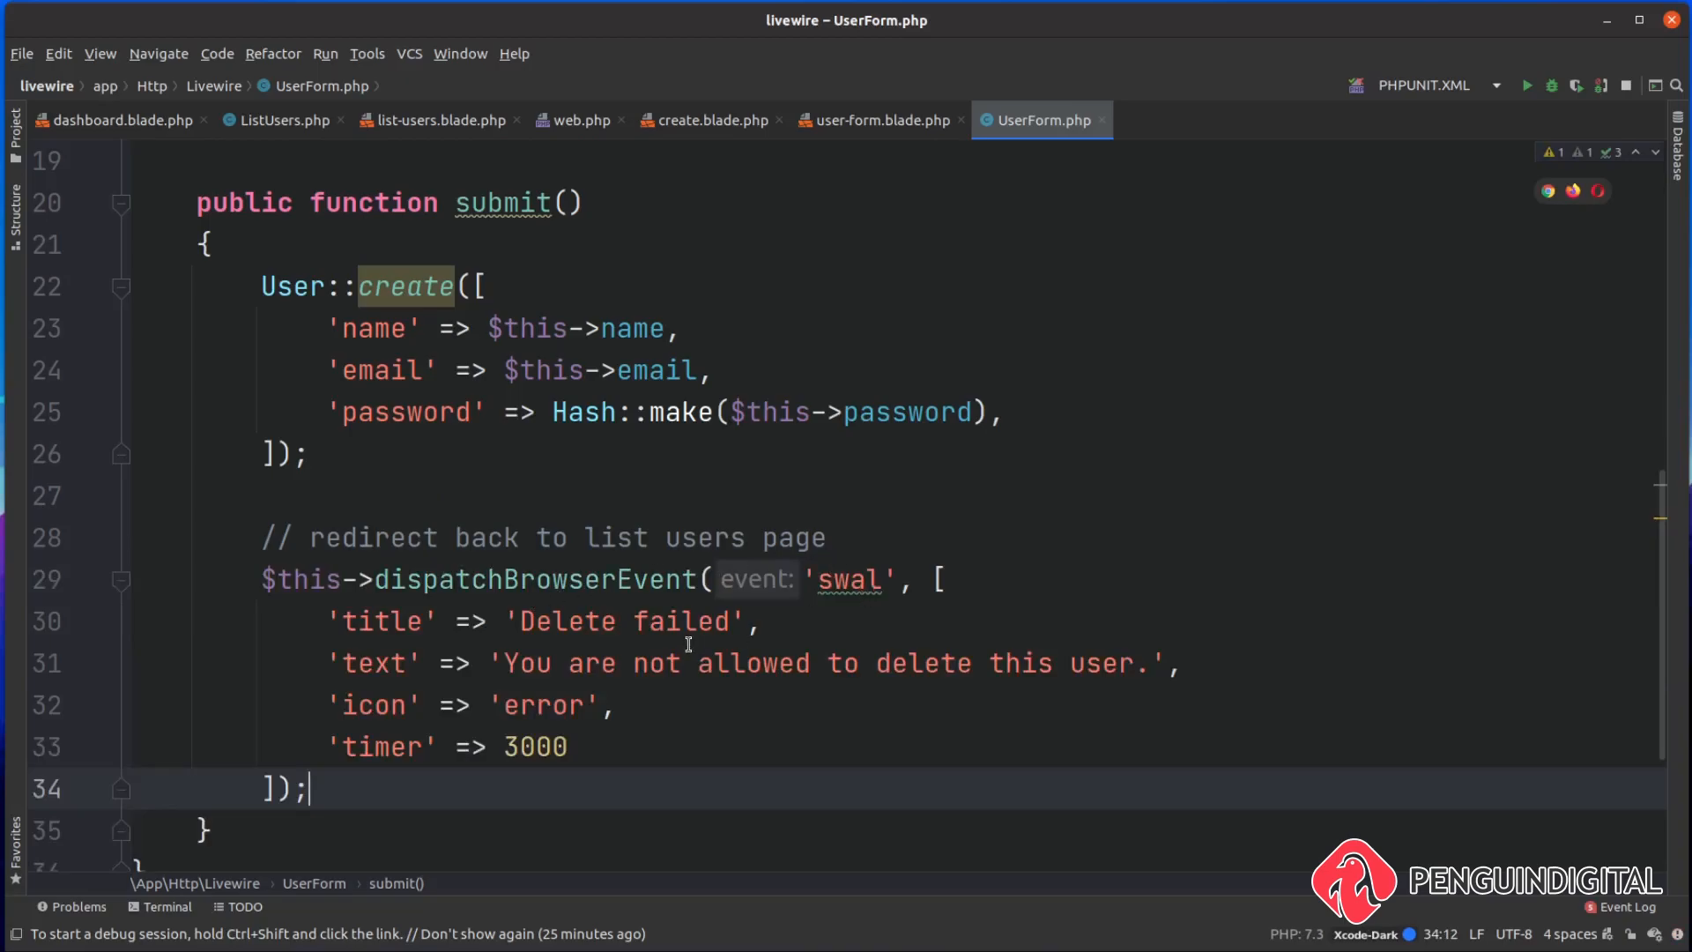
Change the alert to title 'User created', text 'User creted.' and icon 'success', then bring up the create form.
drag(521, 621, 729, 622)
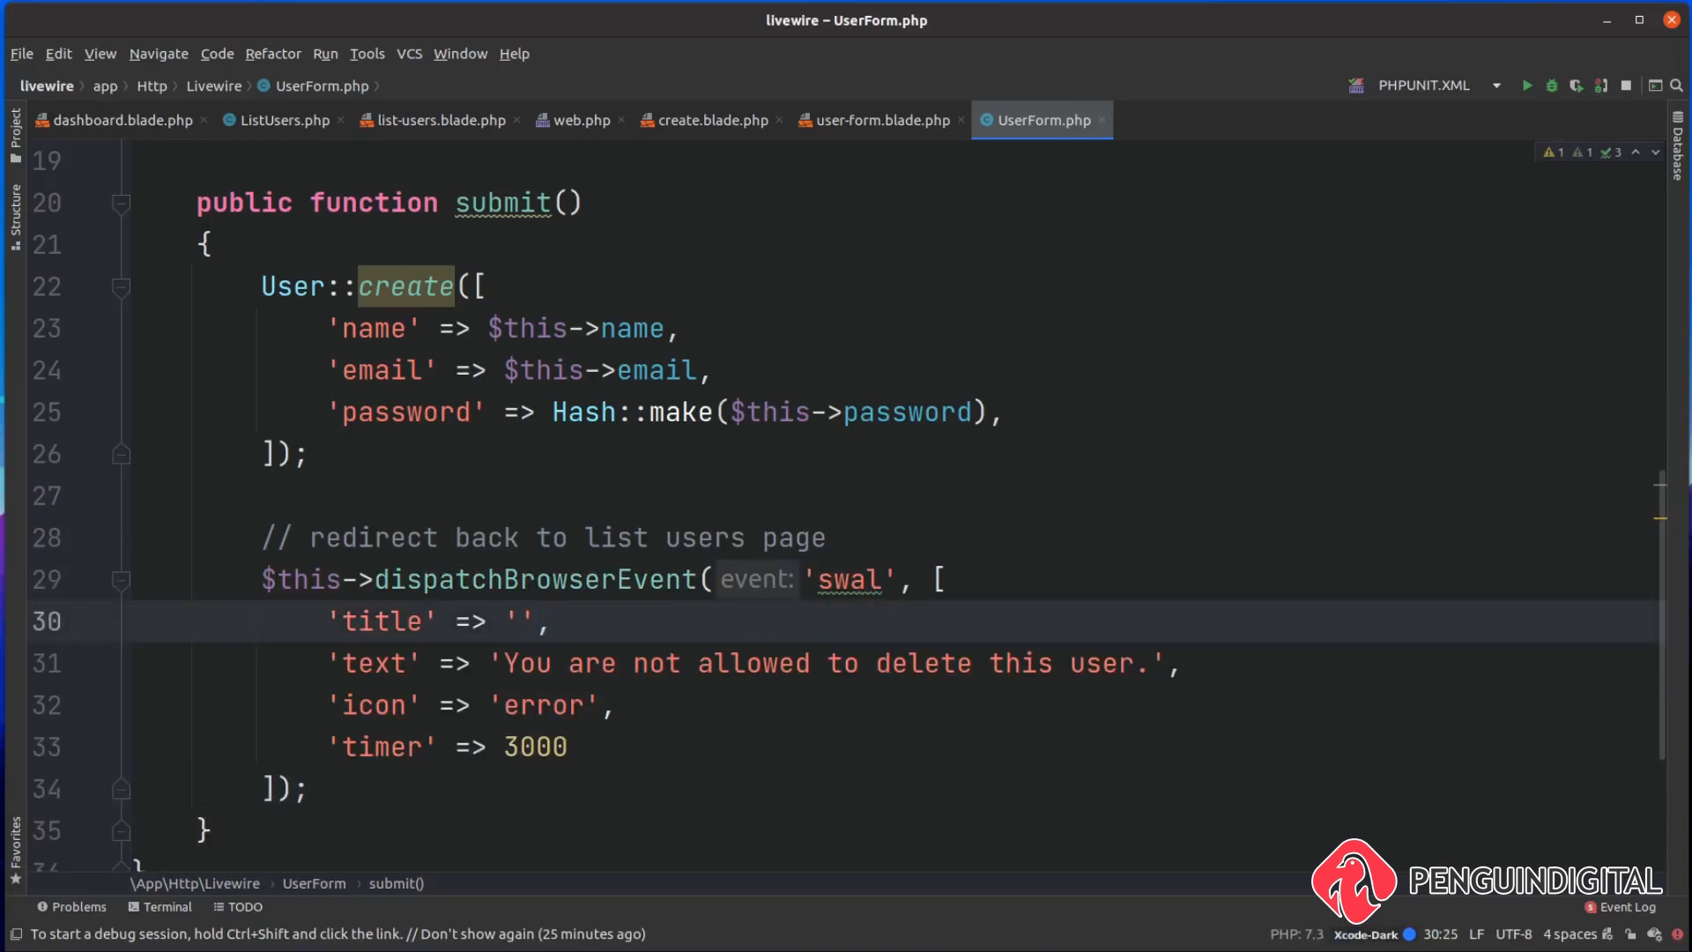
text(User created)
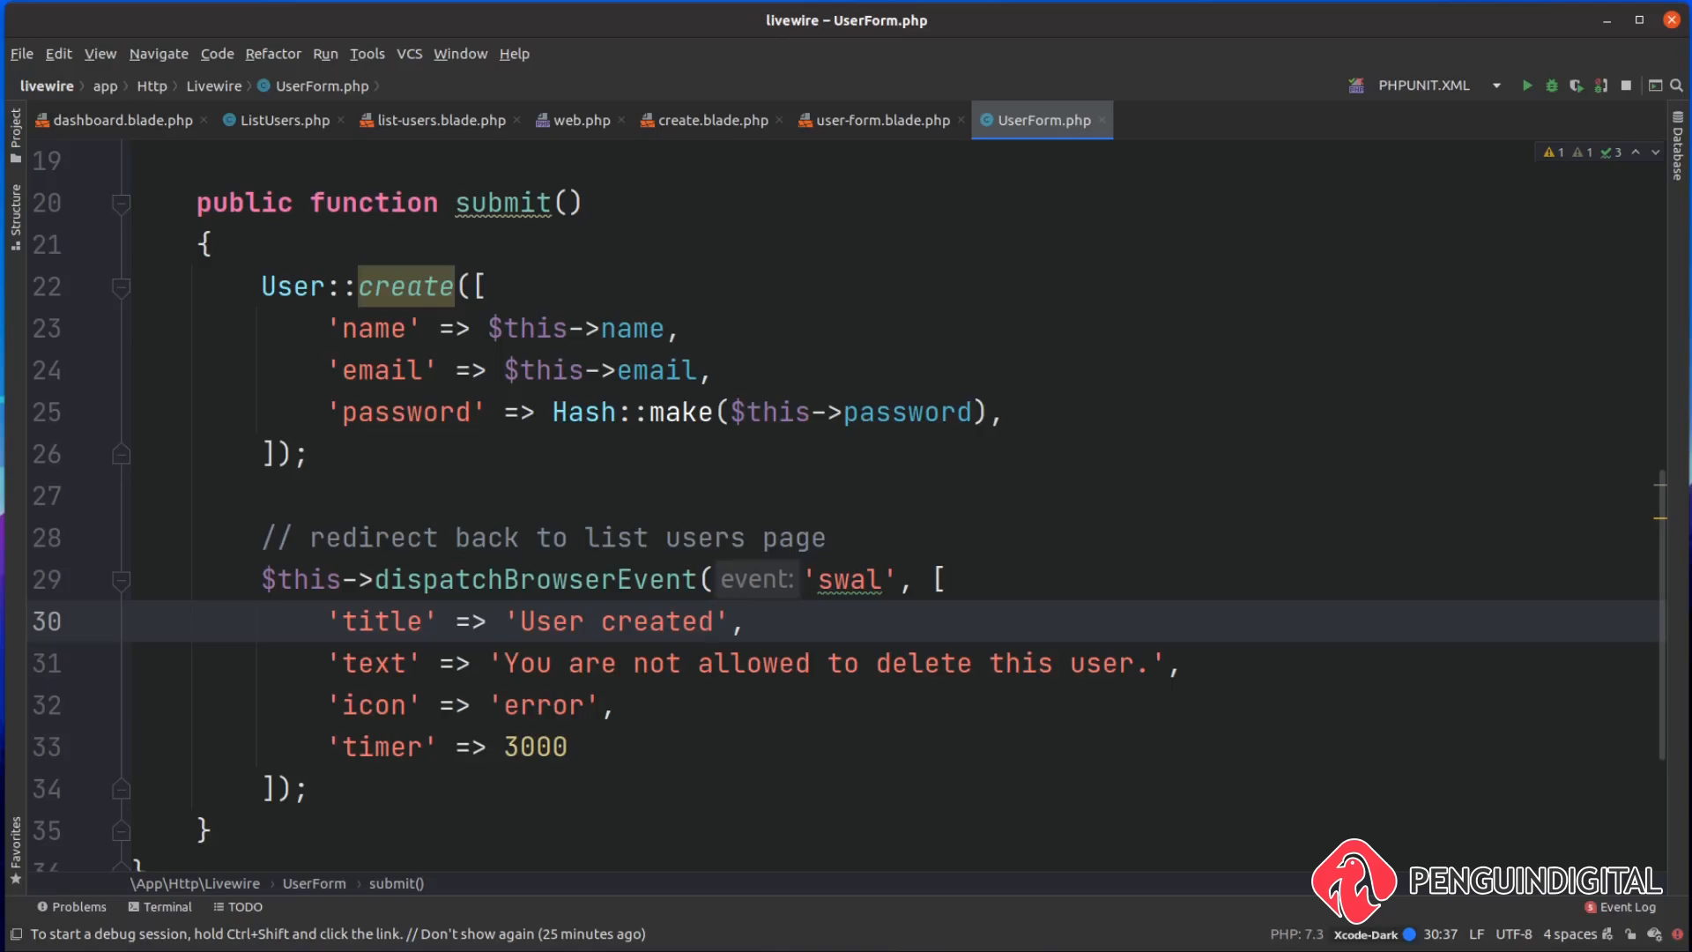
click(509, 661)
key(ctrl+w)
key(BackSpace)
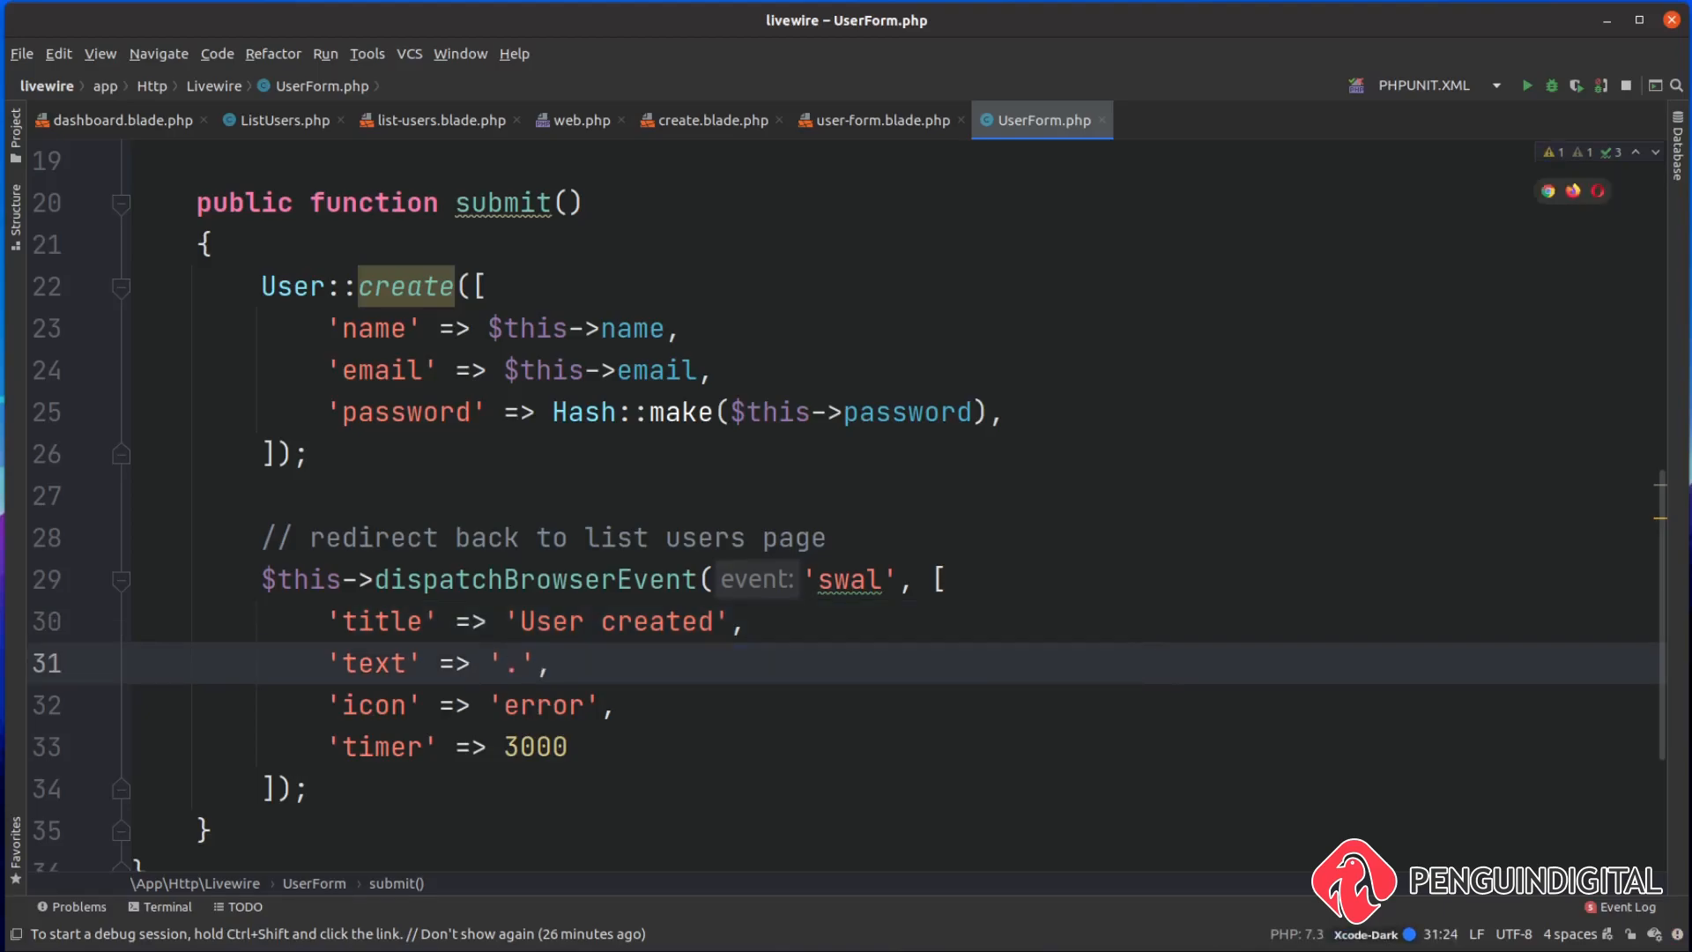
text(User creted)
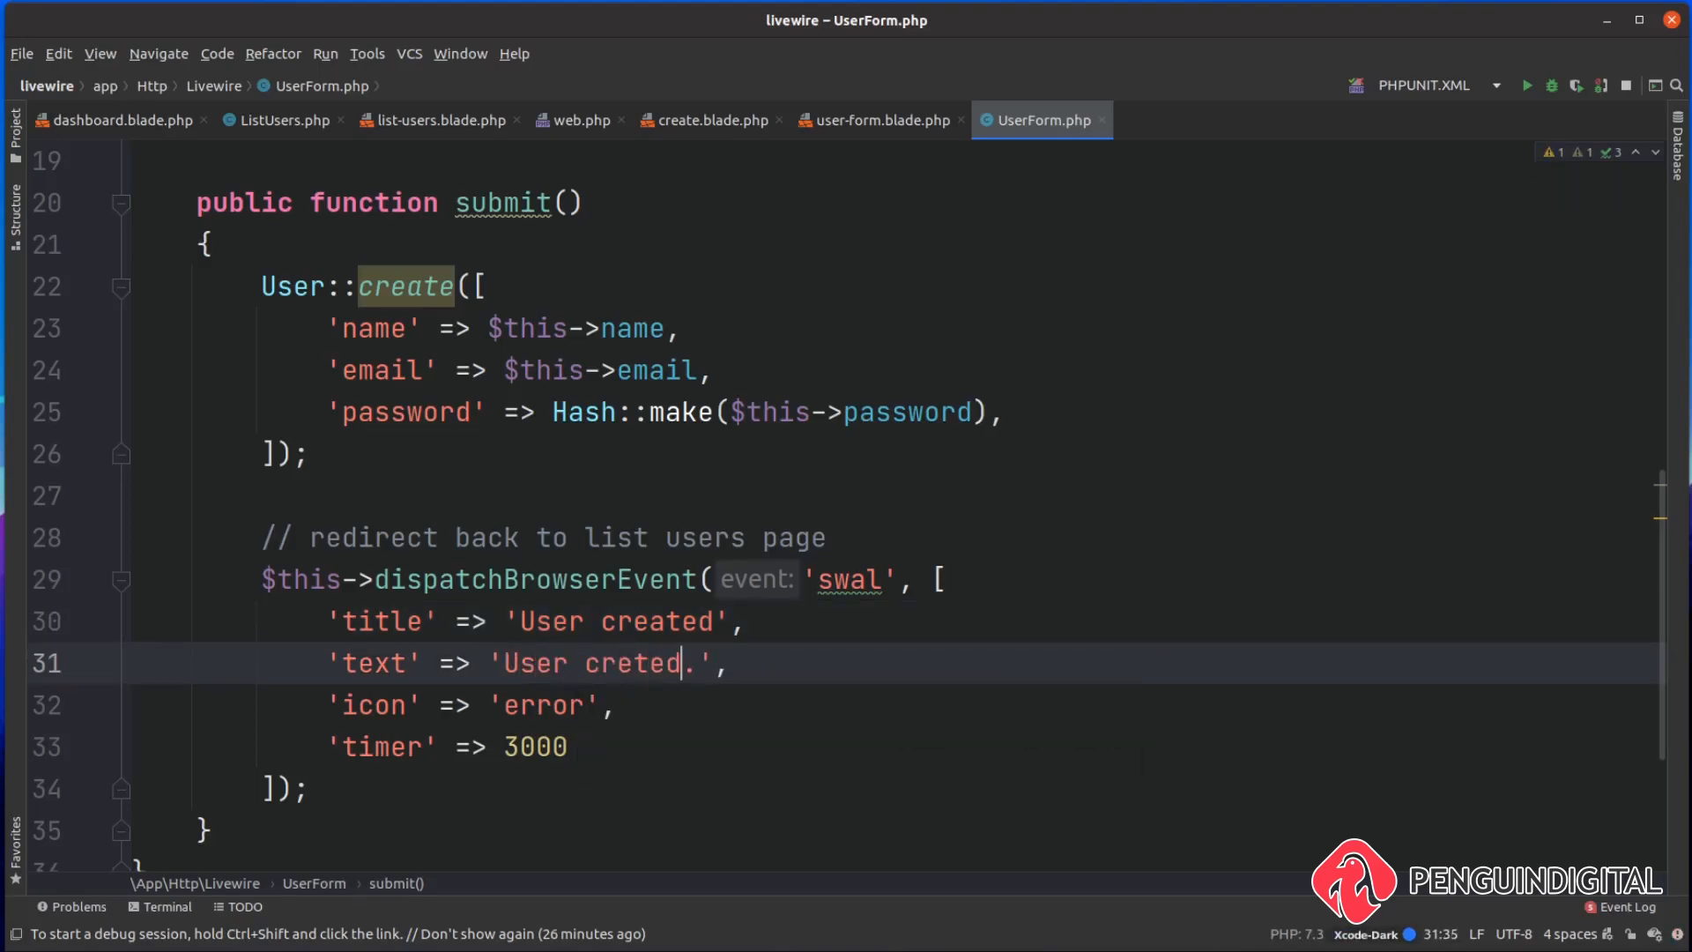
double_click(542, 705)
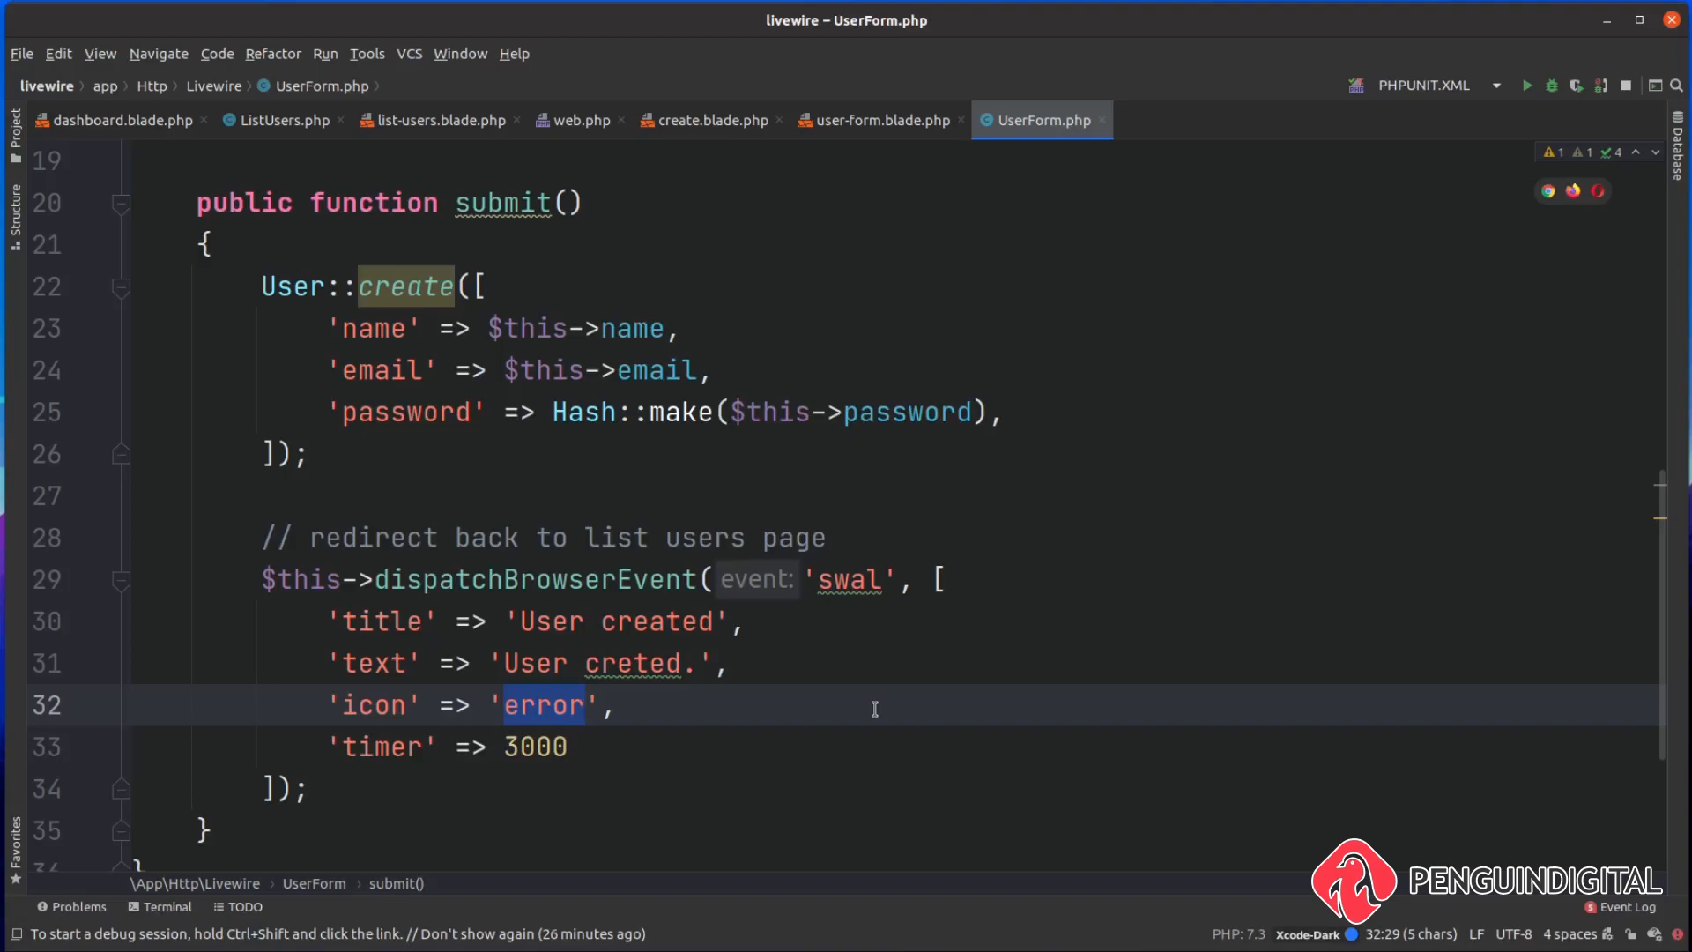
text(su)
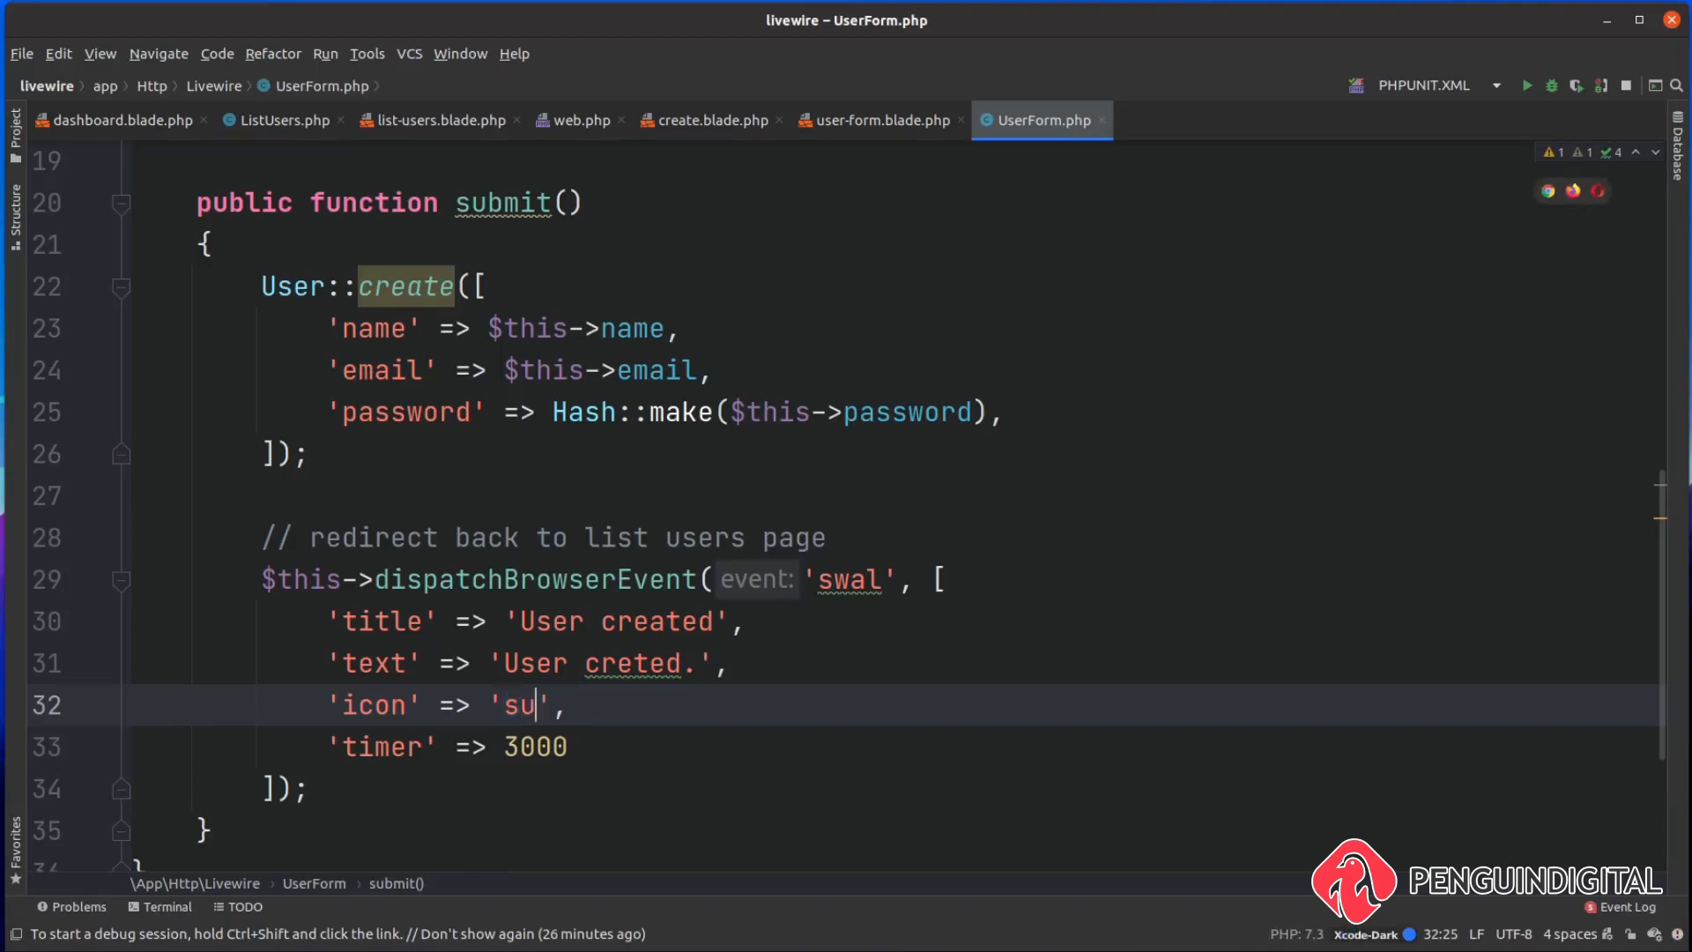
text(ccess)
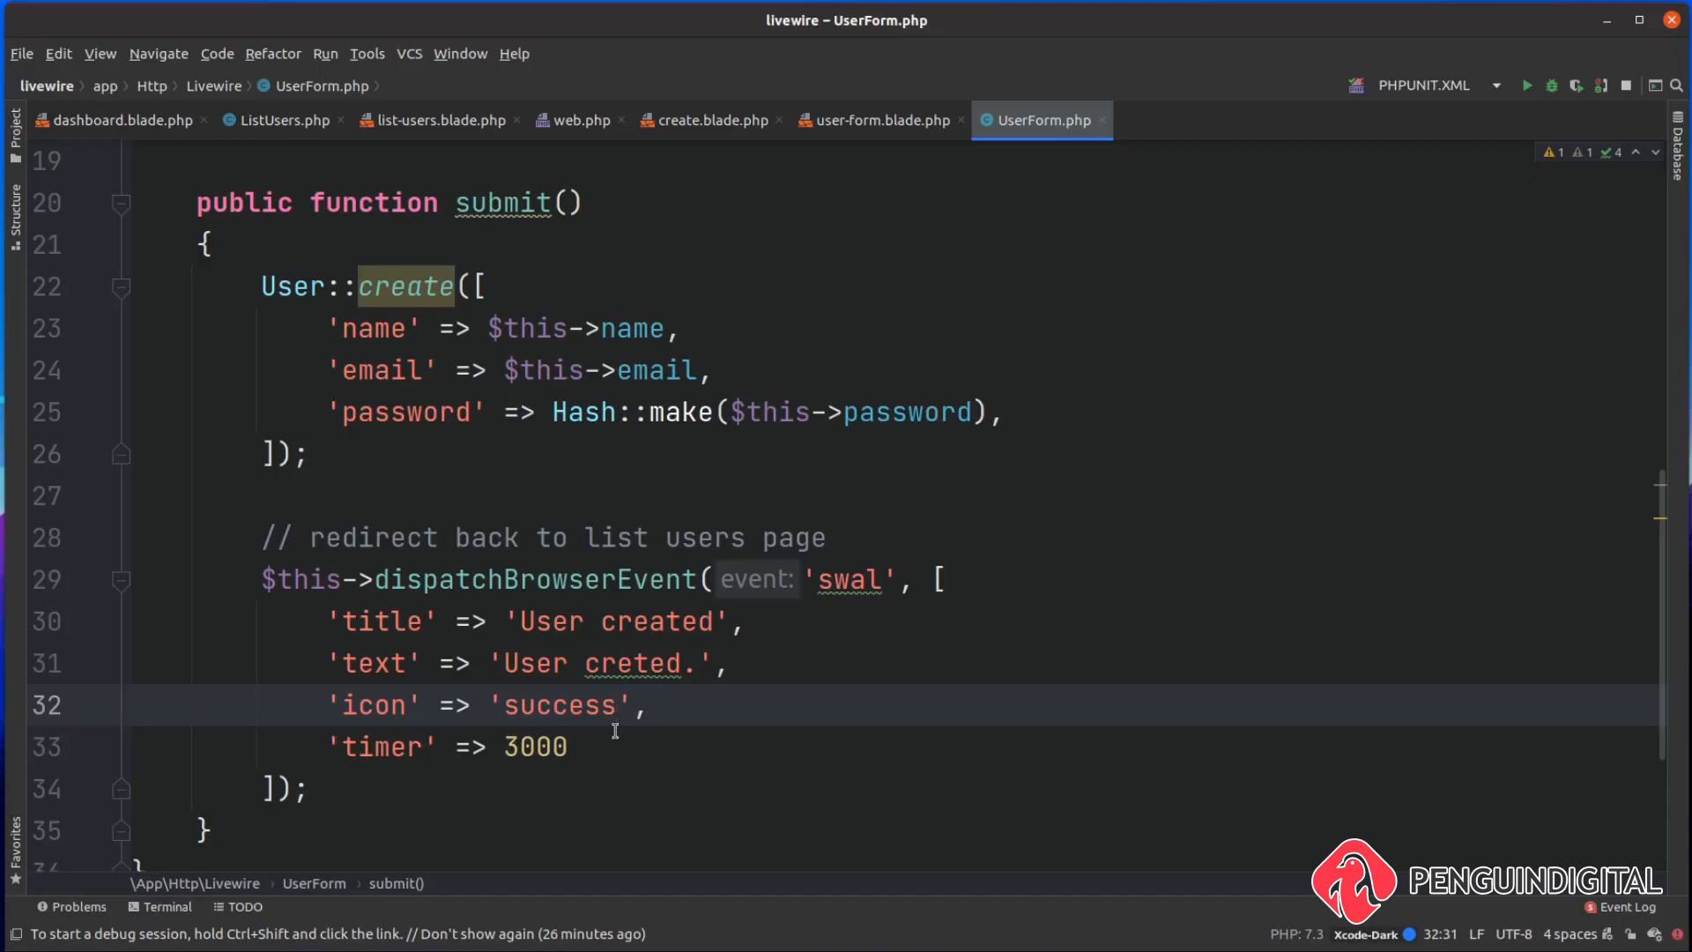
key(alt+Tab)
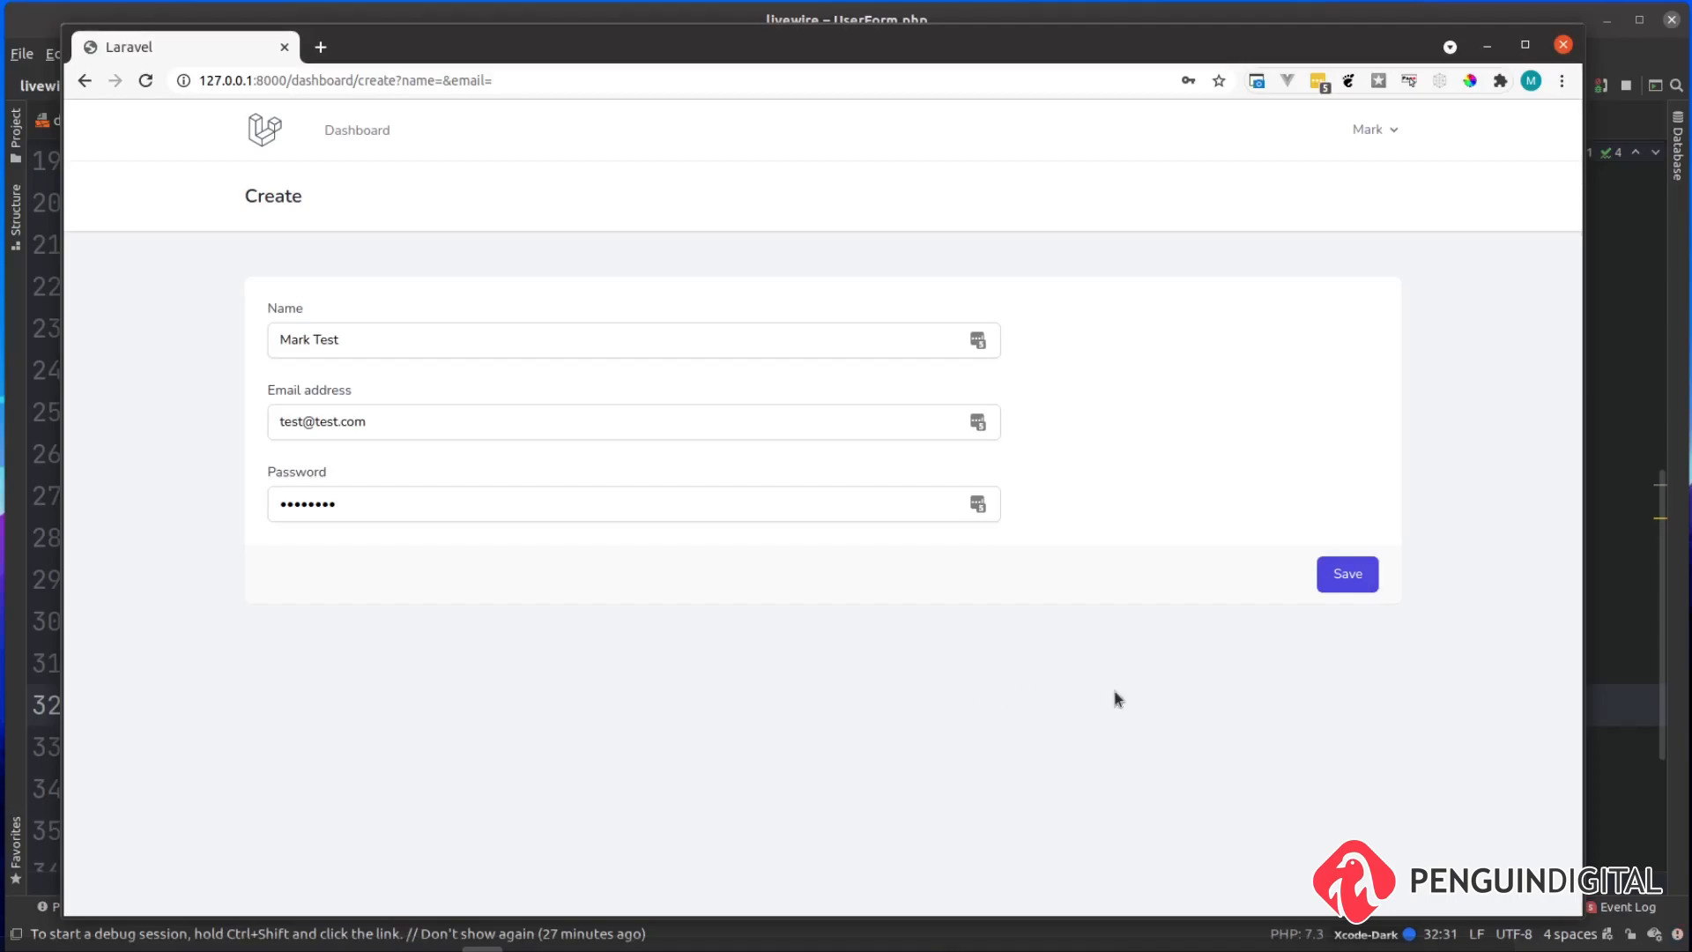
Save the test user in the create form and dismiss the 'User created' SweetAlert.
click(1347, 573)
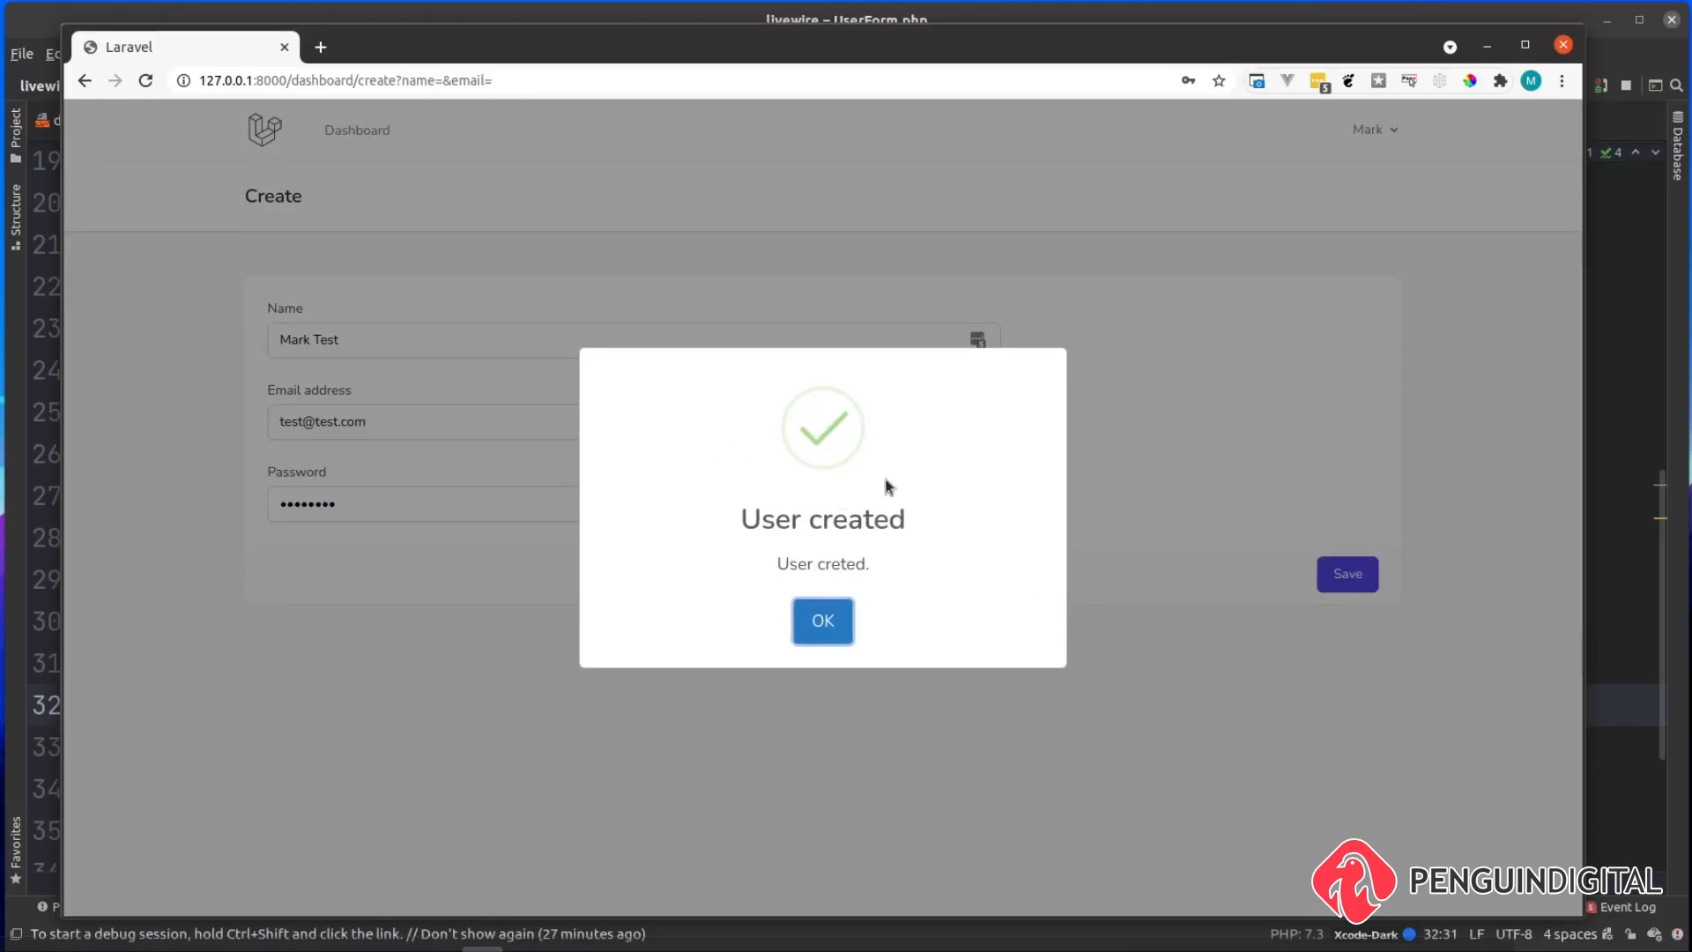
key(Return)
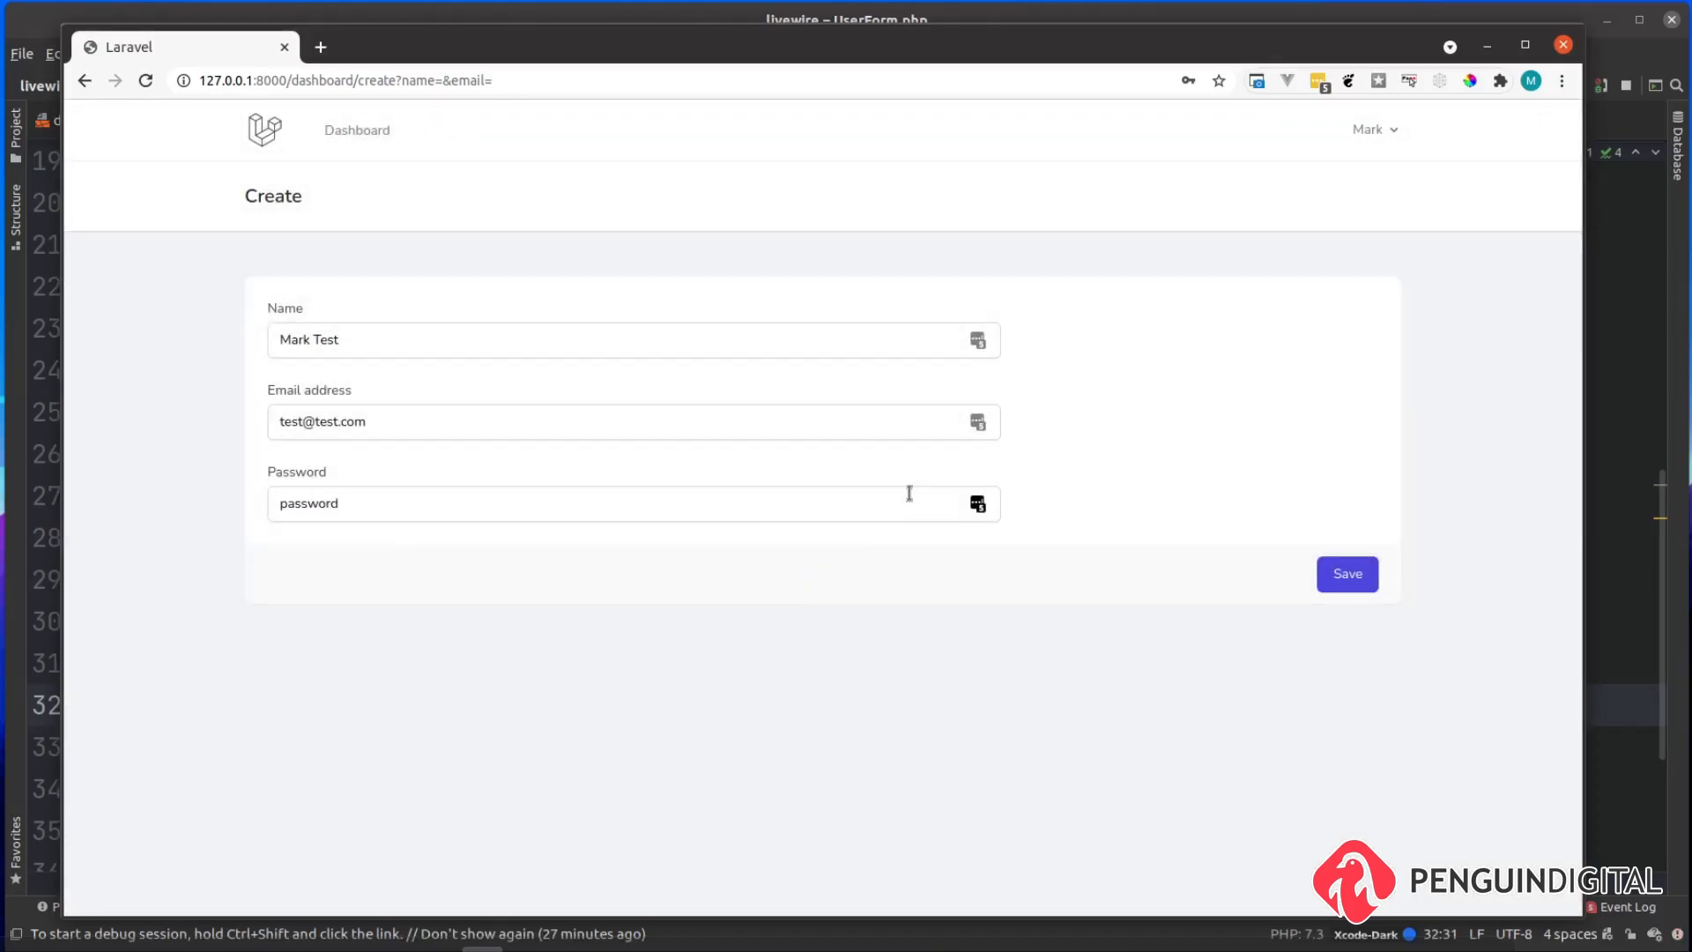
Go to the Dashboard users list's last page (84) showing Mark Test as user #502.
click(357, 130)
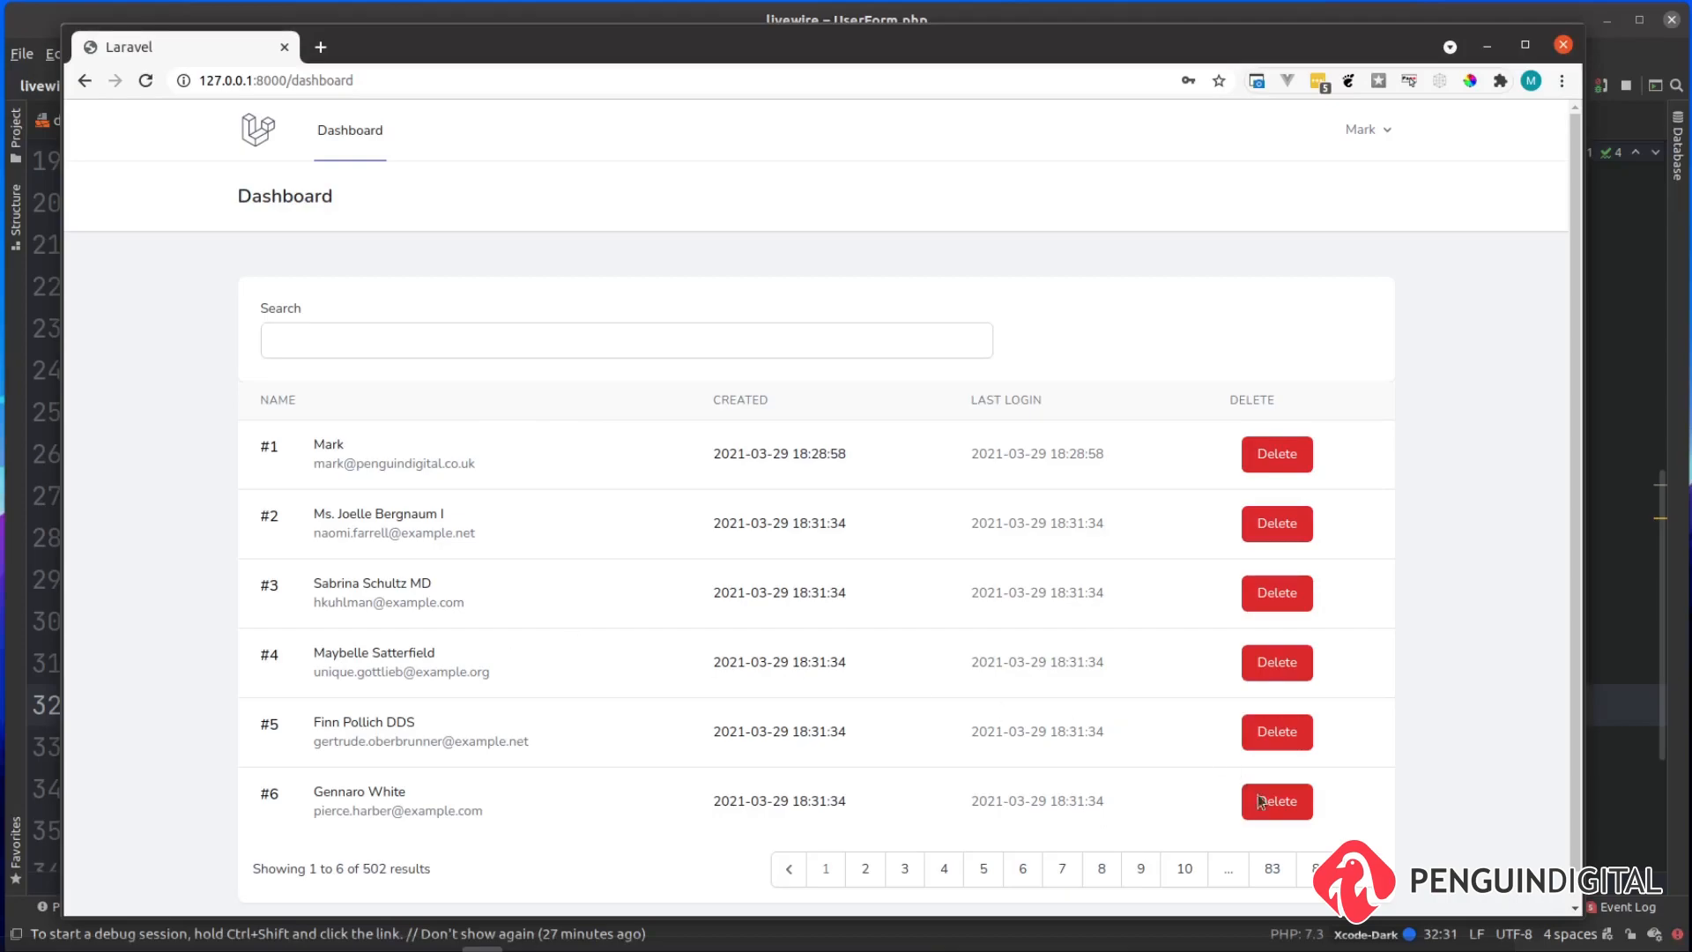
click(1315, 868)
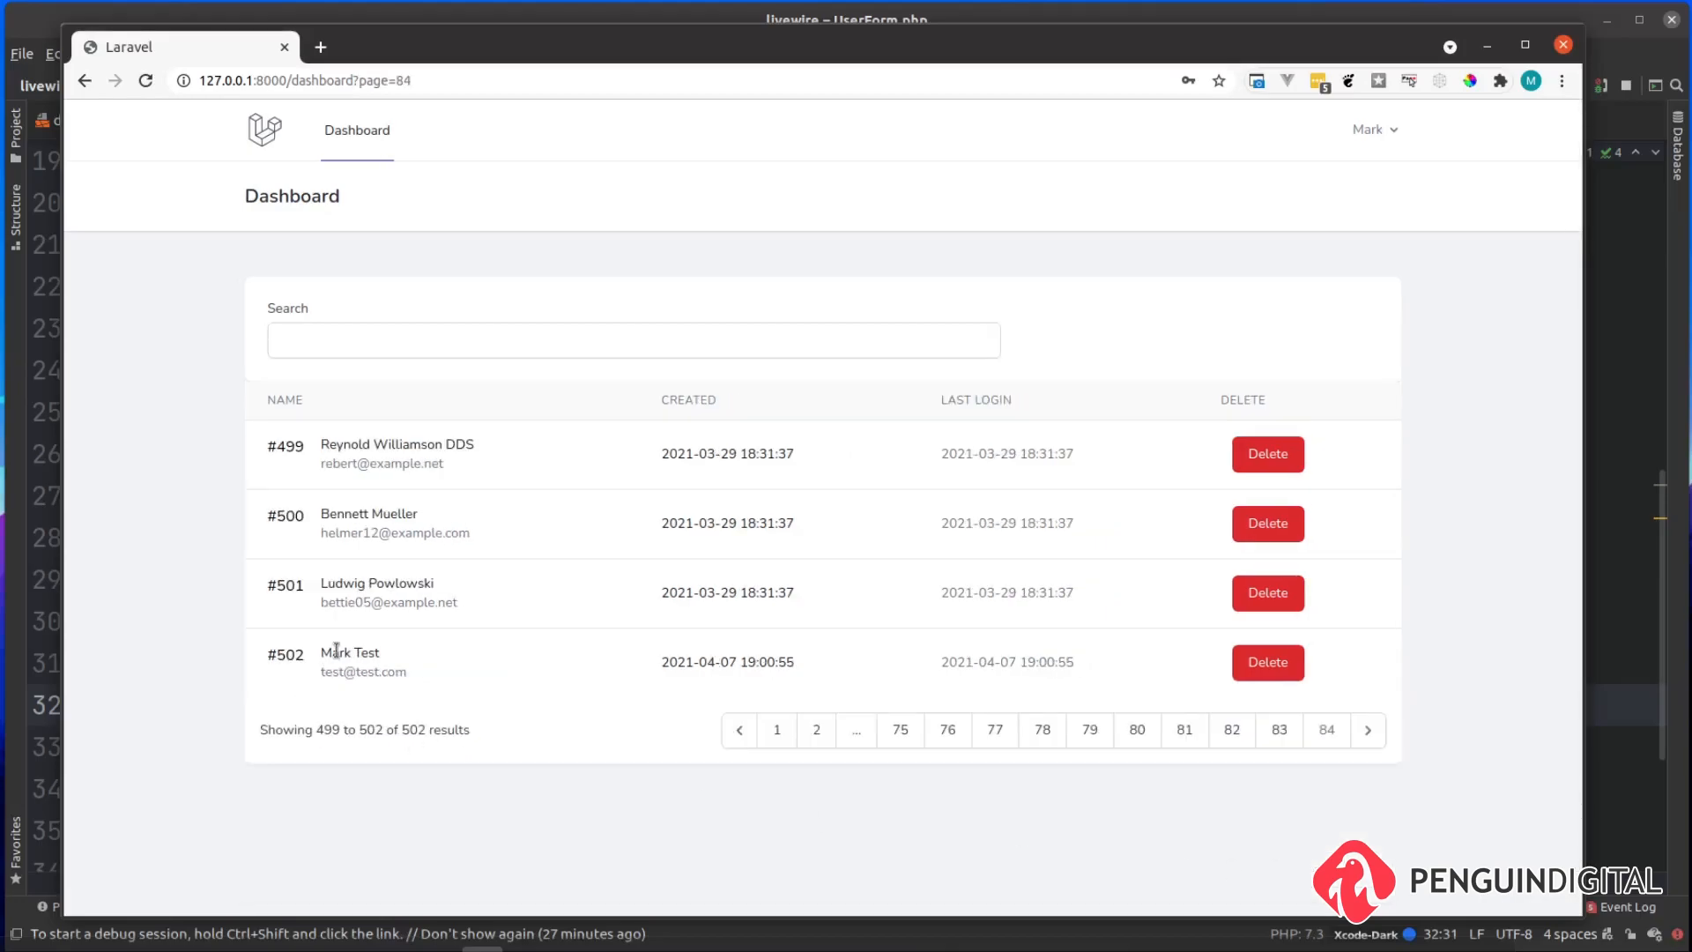